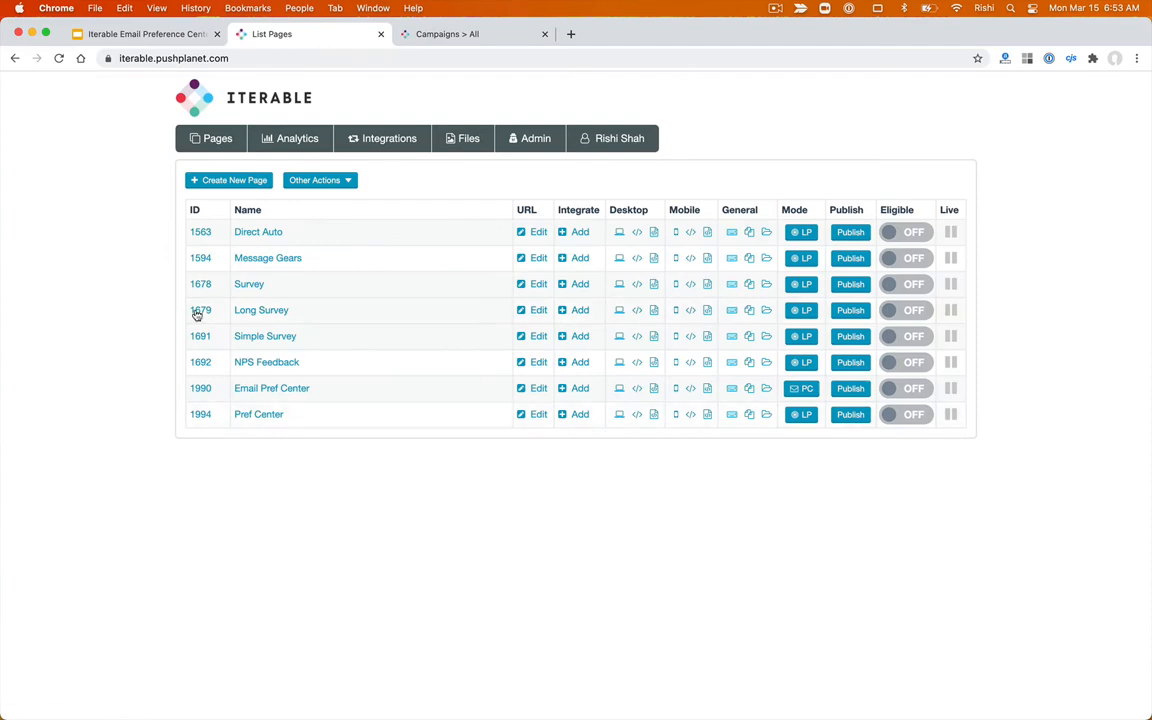
- Review the Overview and Create a New Page/Pick a Theme slides, glancing at the Push Planet page list and Iterable campaigns
{"action": "left_click", "coordinate": [113, 37]}
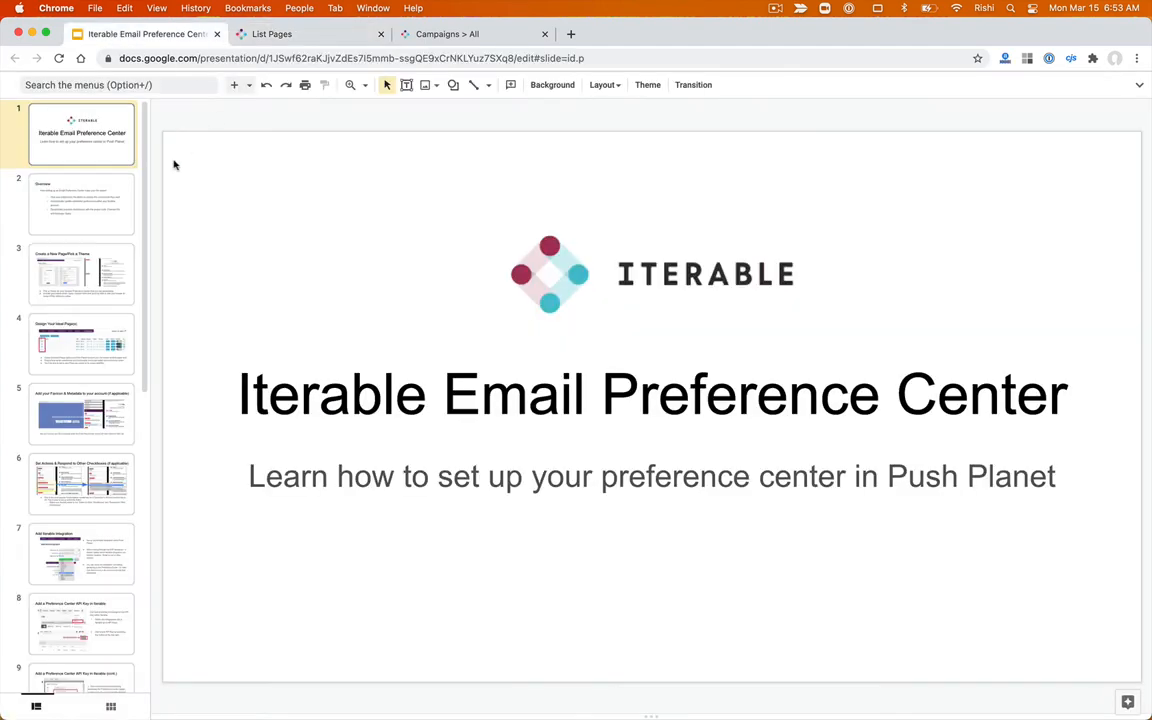
{"action": "left_click", "coordinate": [268, 34]}
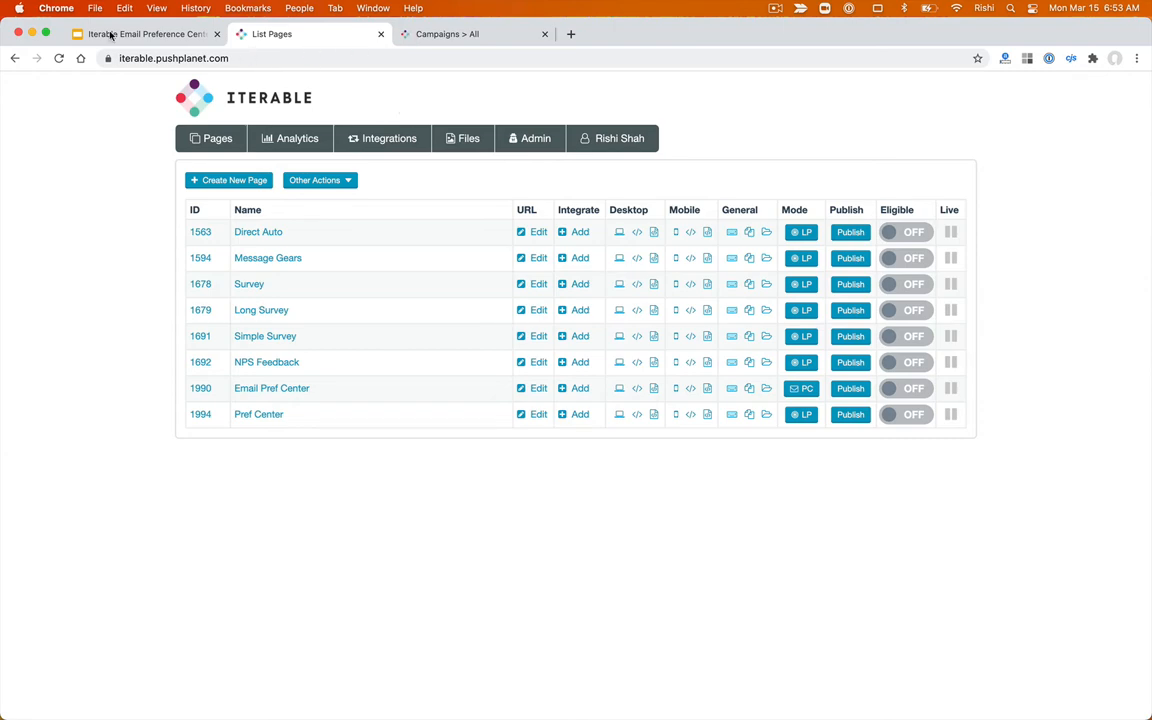
{"action": "left_click", "coordinate": [398, 36]}
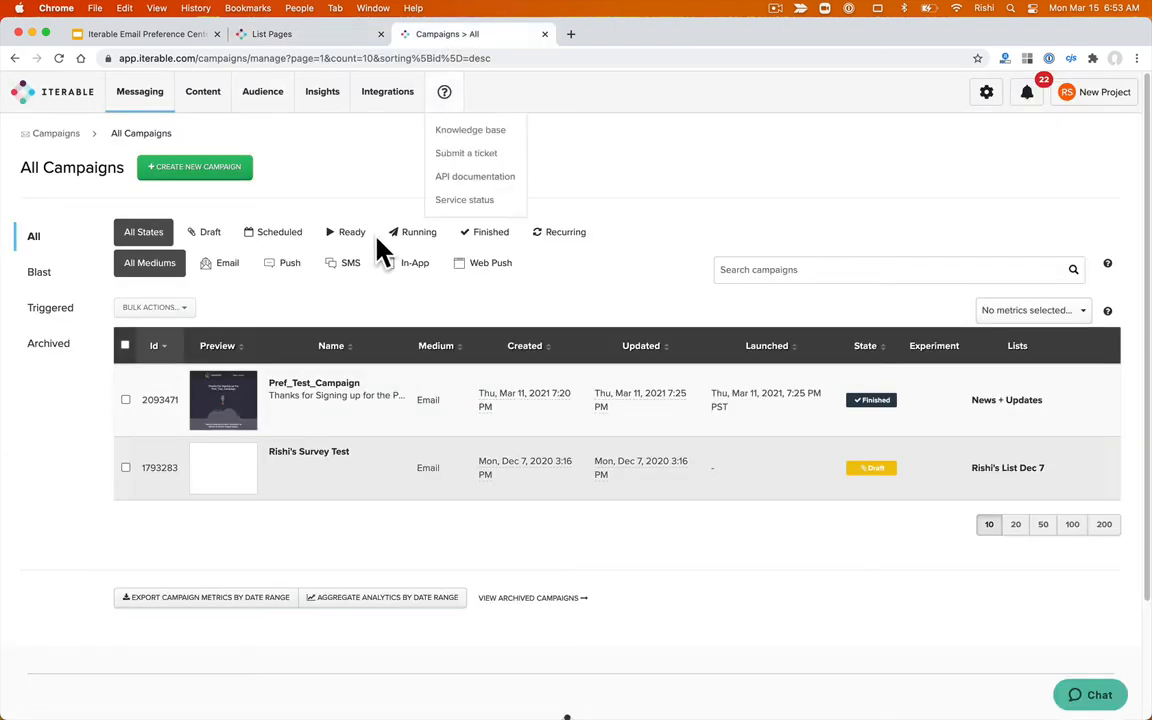
{"action": "left_click", "coordinate": [118, 36]}
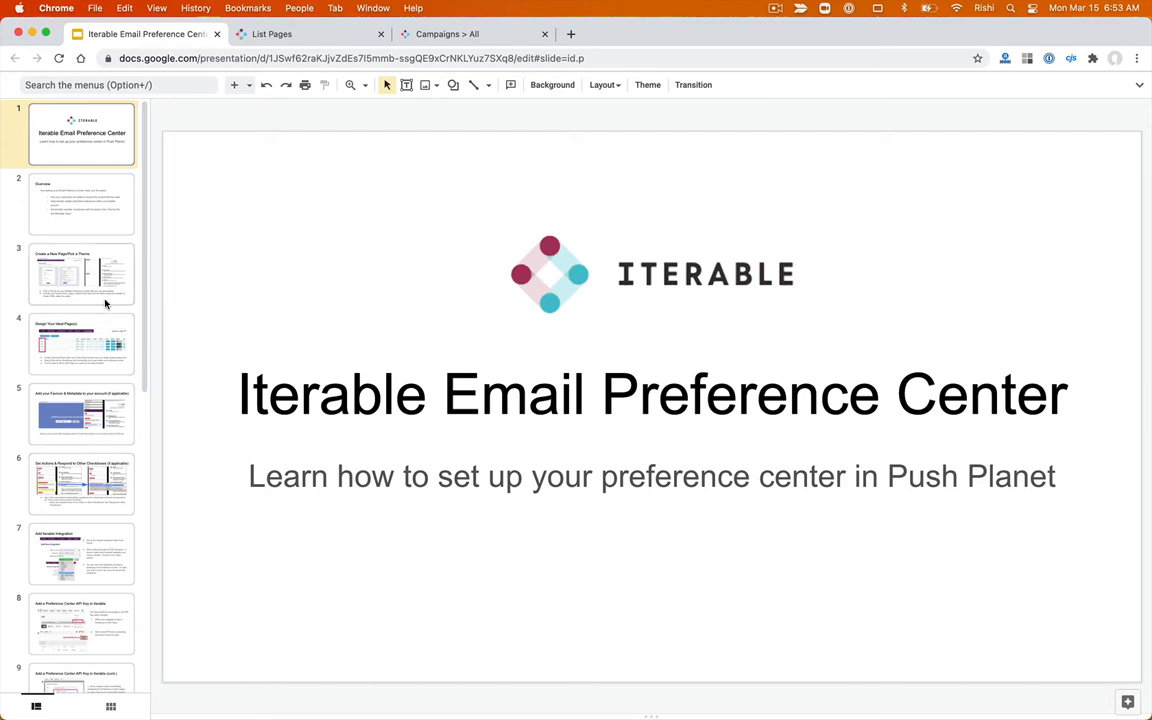
{"action": "left_click", "coordinate": [86, 231]}
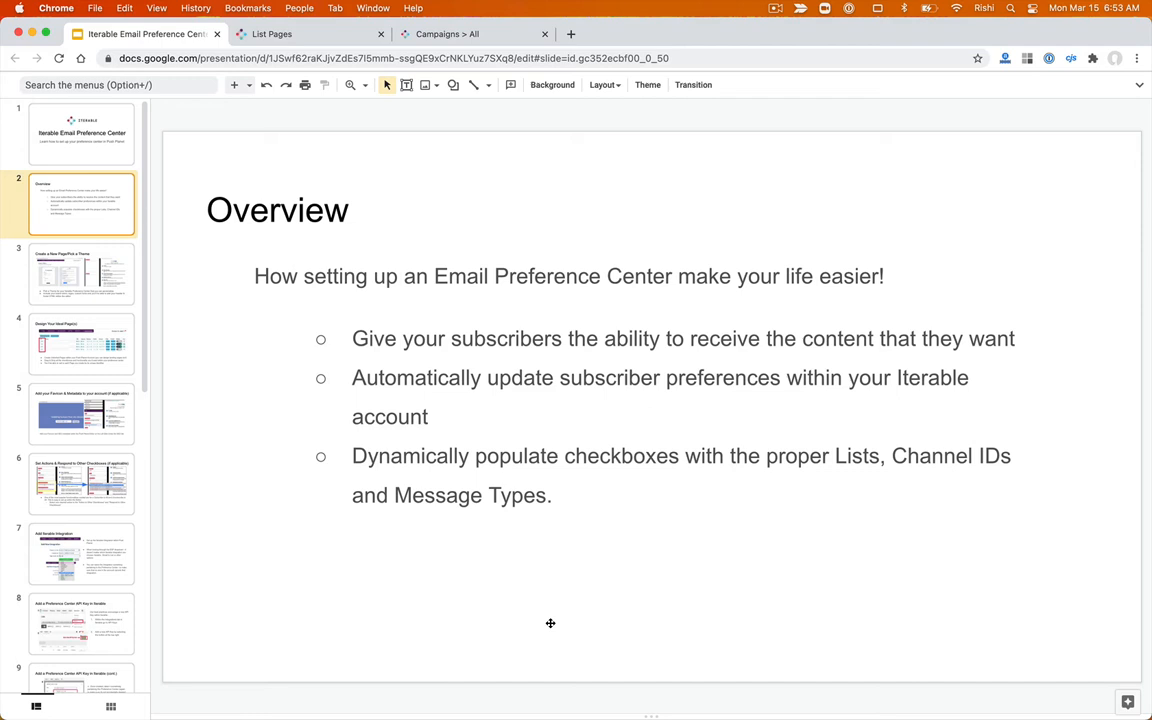
{"action": "left_click", "coordinate": [300, 39]}
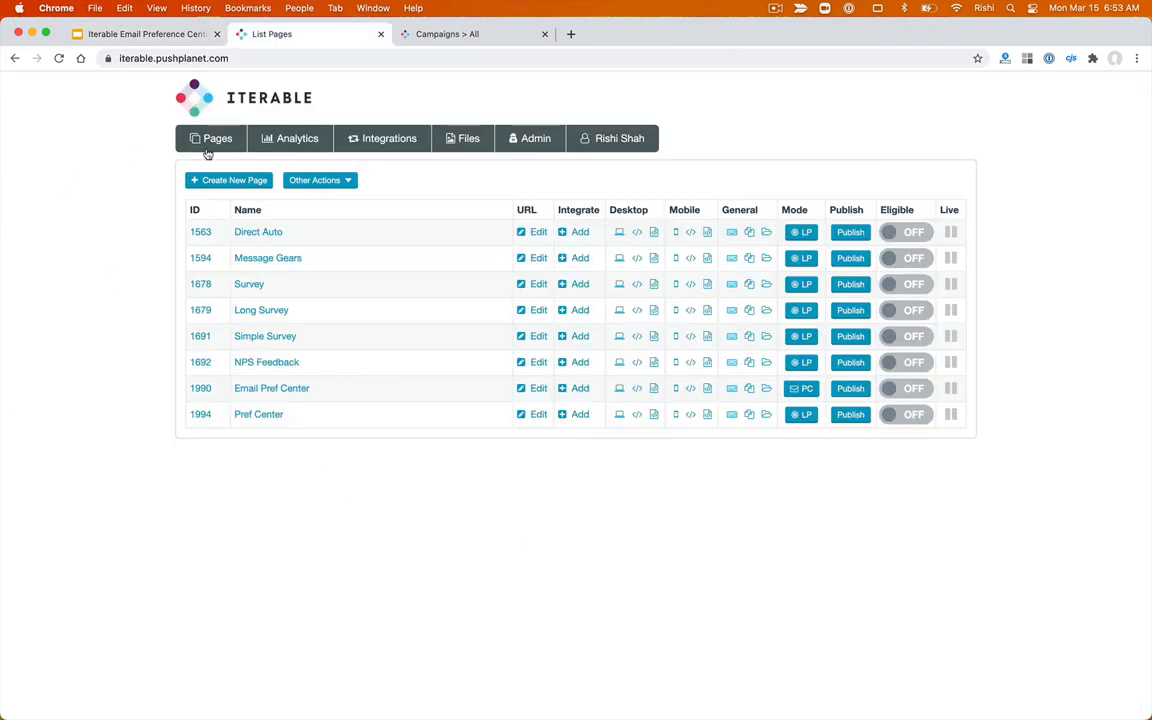
{"action": "left_click", "coordinate": [150, 38]}
{"action": "left_click", "coordinate": [82, 267]}
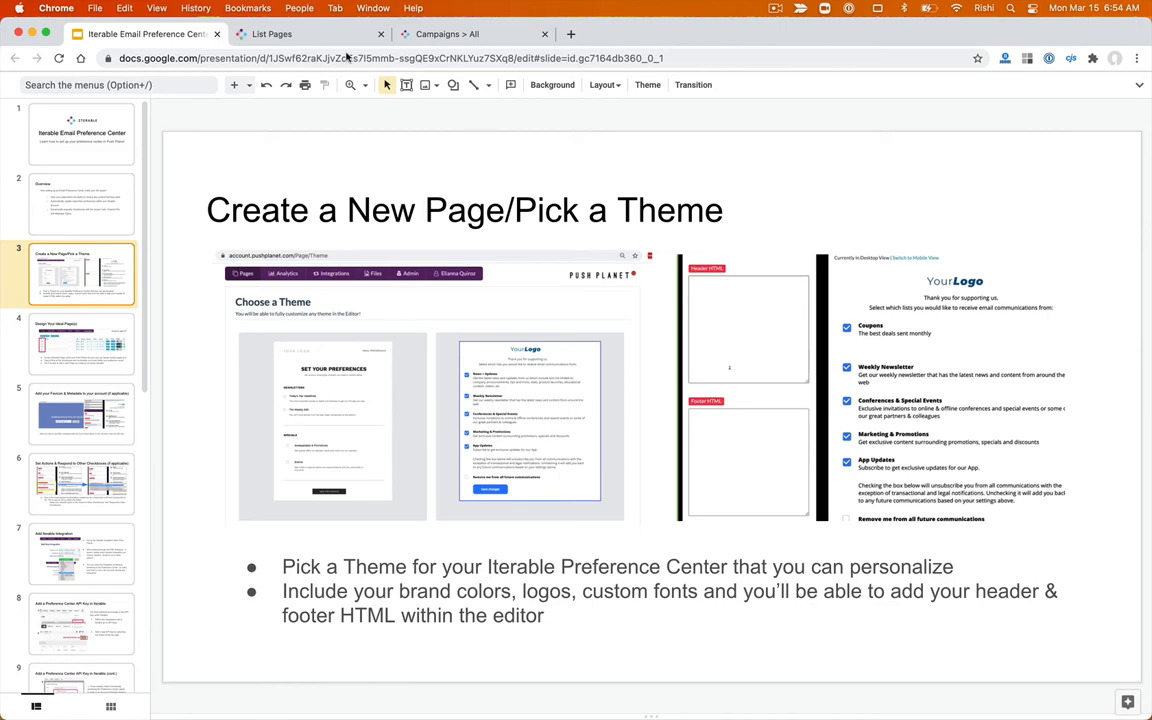
- Switch to Push Planet and create a new page from the YourLogo theme with News + Updates and a blue Save changes button
{"action": "left_click", "coordinate": [300, 36]}
{"action": "left_click", "coordinate": [225, 178]}
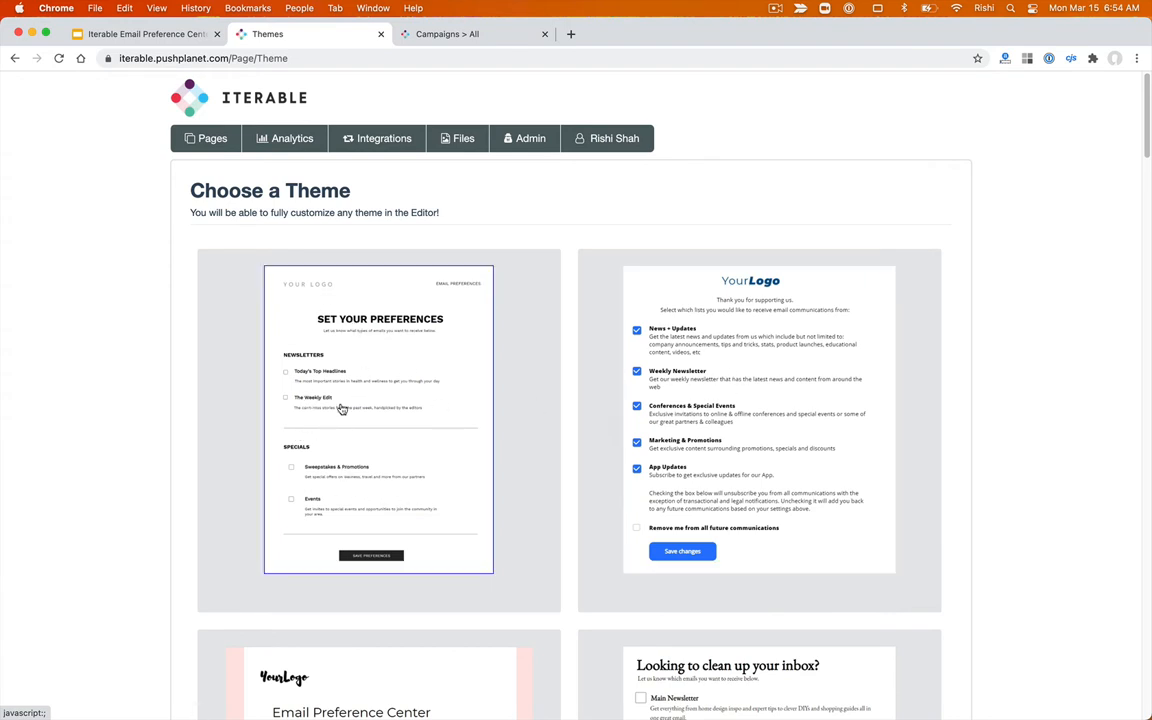
{"action": "scroll", "coordinate": [340, 408], "scroll_direction": "down", "scroll_amount": 5}
{"action": "scroll", "coordinate": [659, 428], "scroll_direction": "down", "scroll_amount": 1}
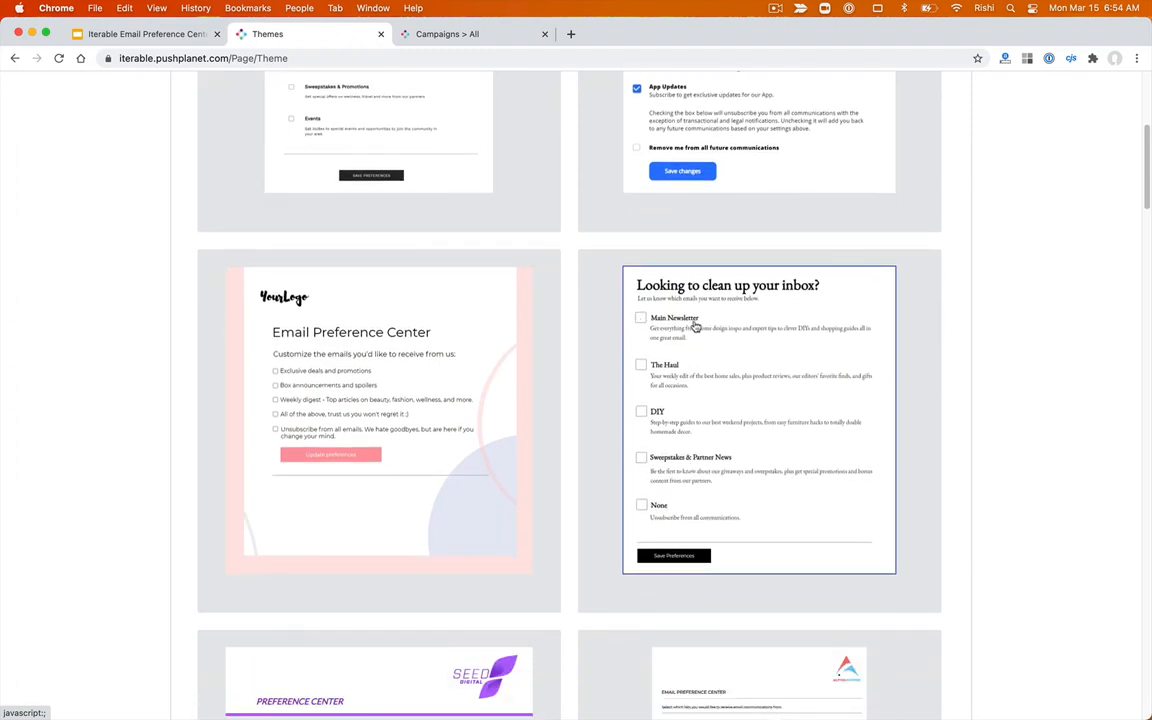
{"action": "scroll", "coordinate": [671, 442], "scroll_direction": "down", "scroll_amount": 2}
{"action": "scroll", "coordinate": [671, 442], "scroll_direction": "down", "scroll_amount": 15}
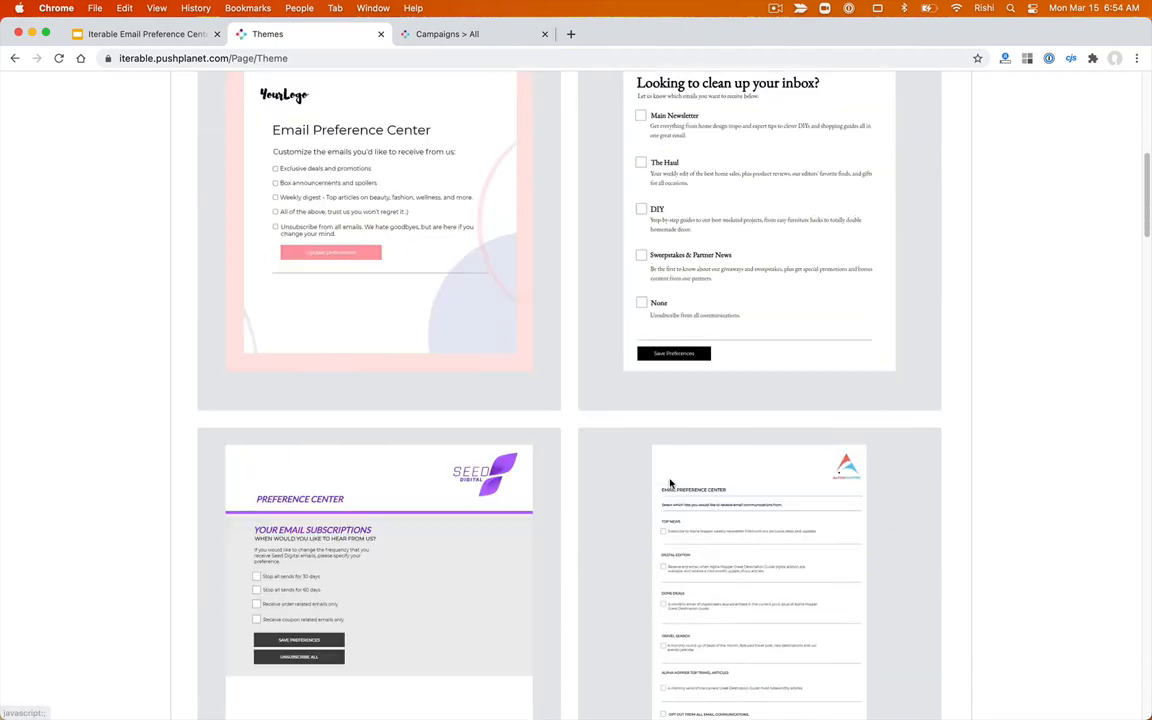
{"action": "scroll", "coordinate": [671, 484], "scroll_direction": "up", "scroll_amount": 18}
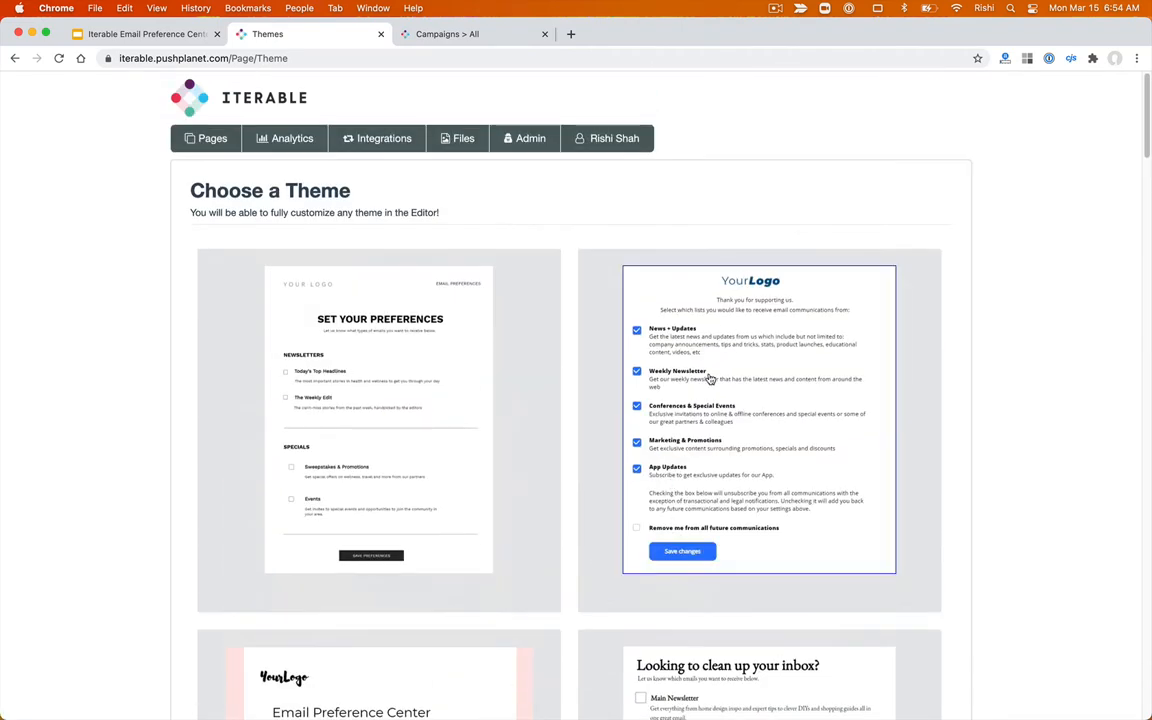
{"action": "left_click", "coordinate": [769, 404]}
{"action": "left_click", "coordinate": [692, 136]}
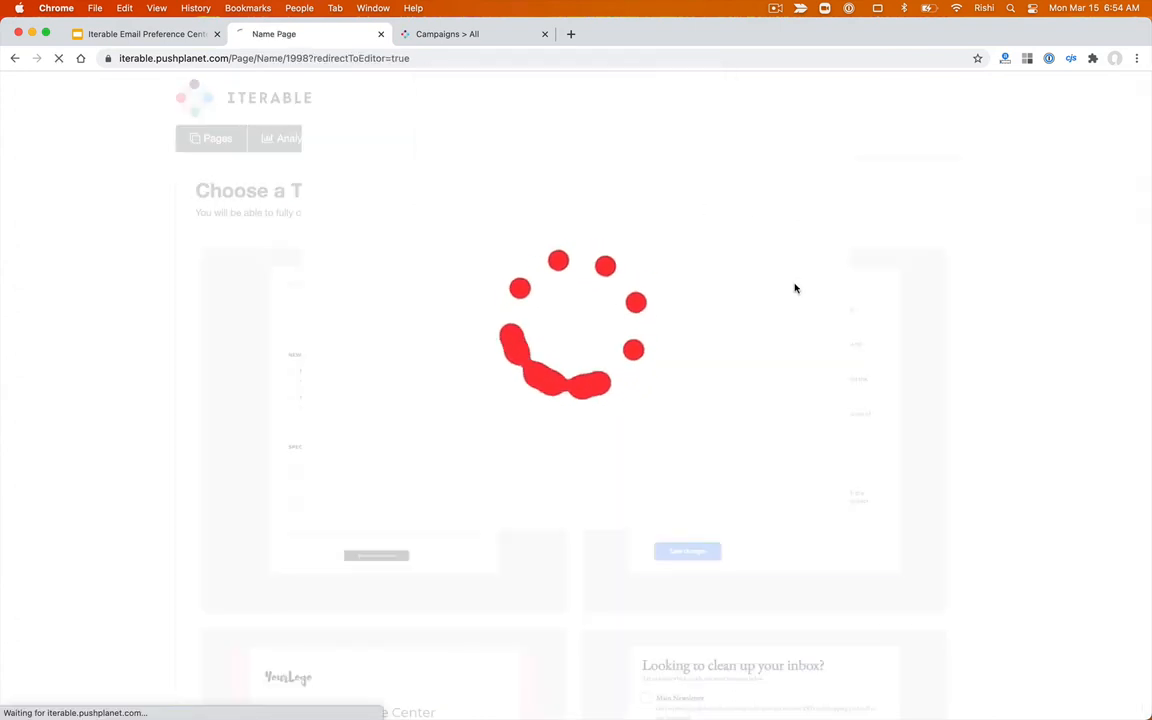
- Name the new page "Email Preference Center v1" and save the name
{"action": "triple_click", "coordinate": [294, 251]}
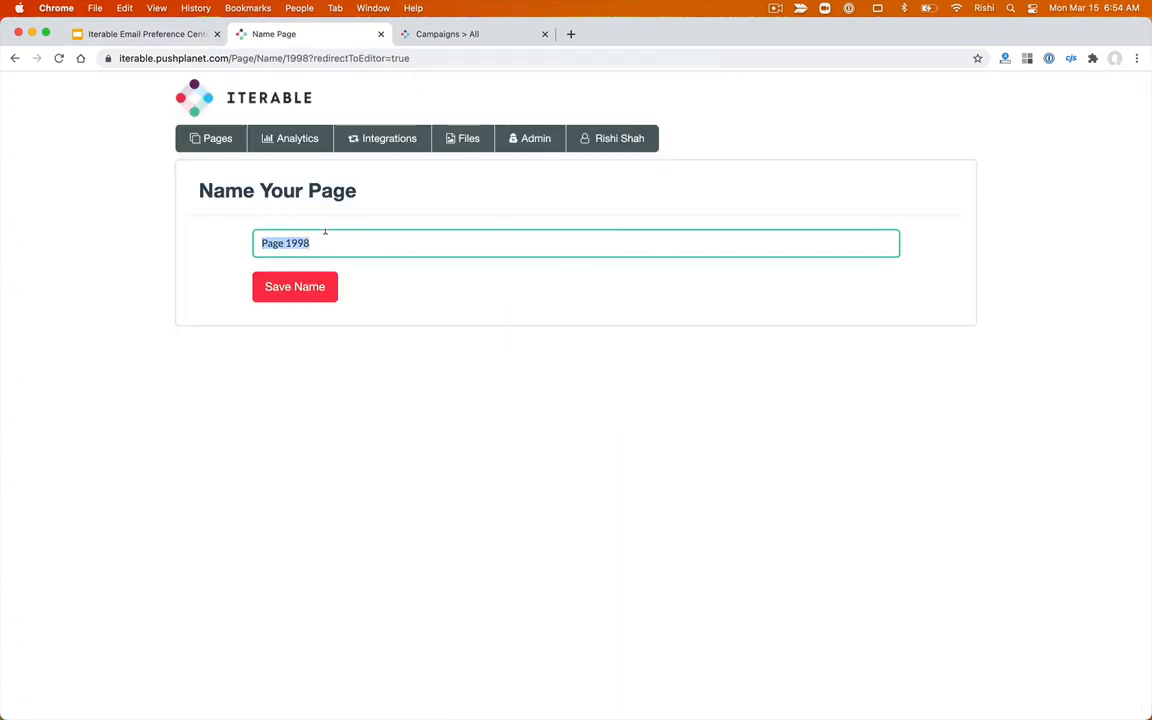
{"action": "type", "text": "Email Pr"}
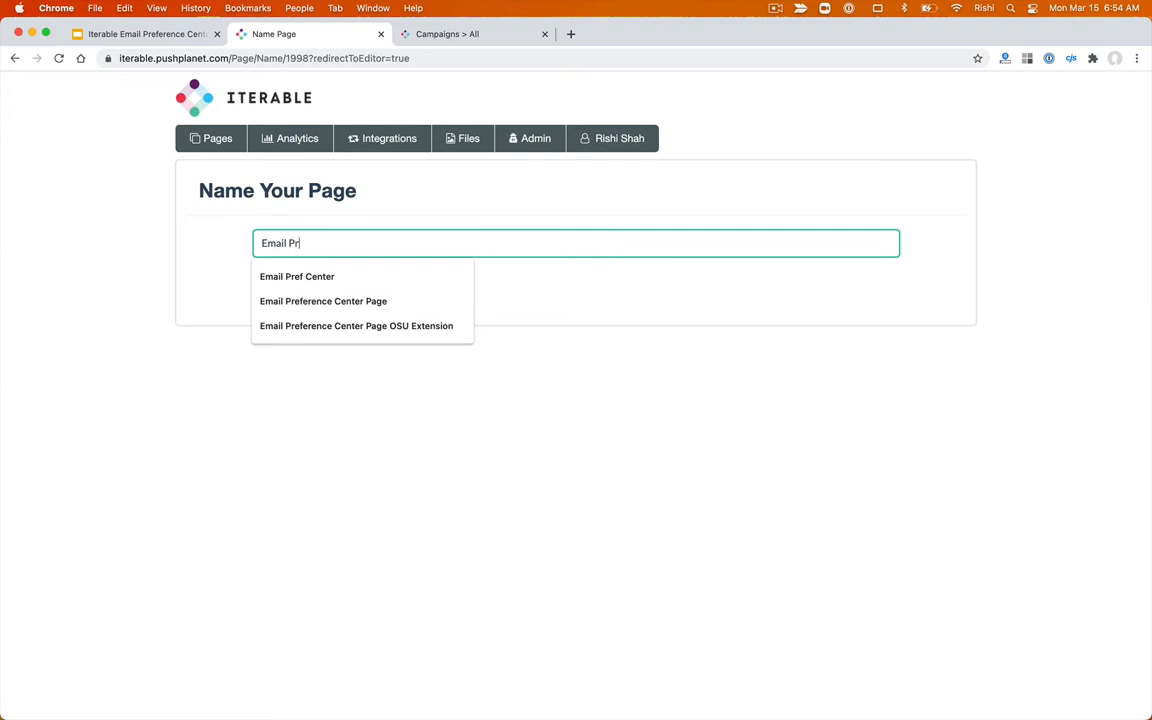
{"action": "type", "text": "eference "}
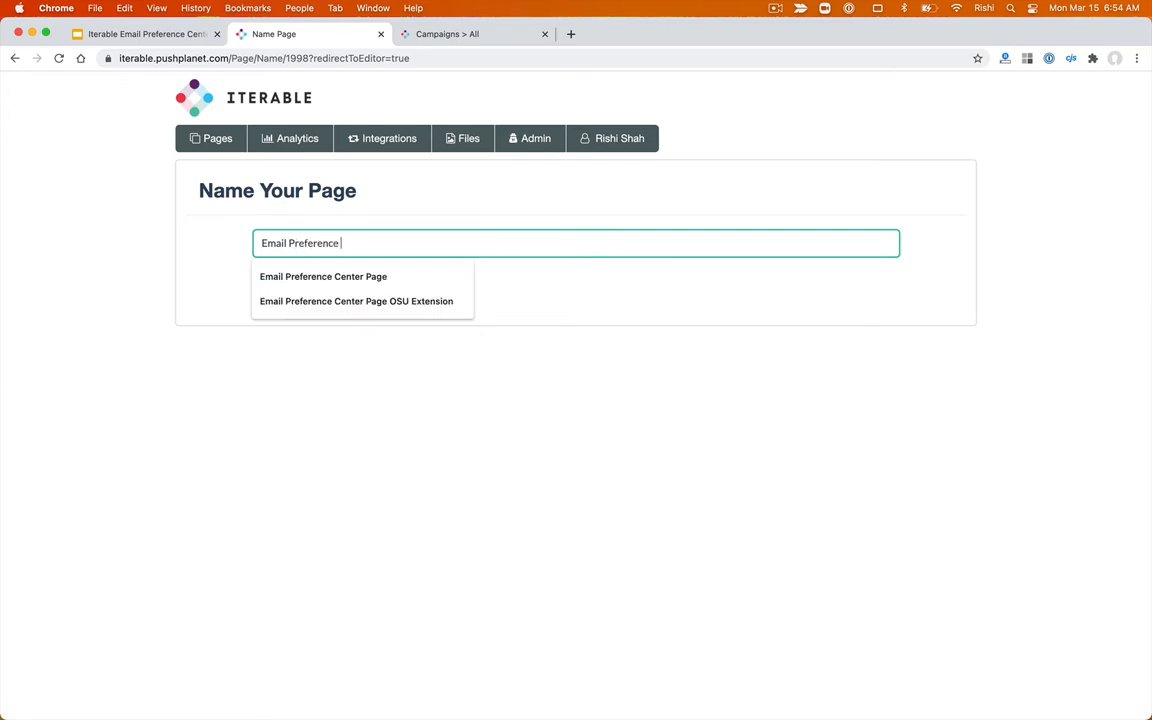
{"action": "type", "text": "Center v1"}
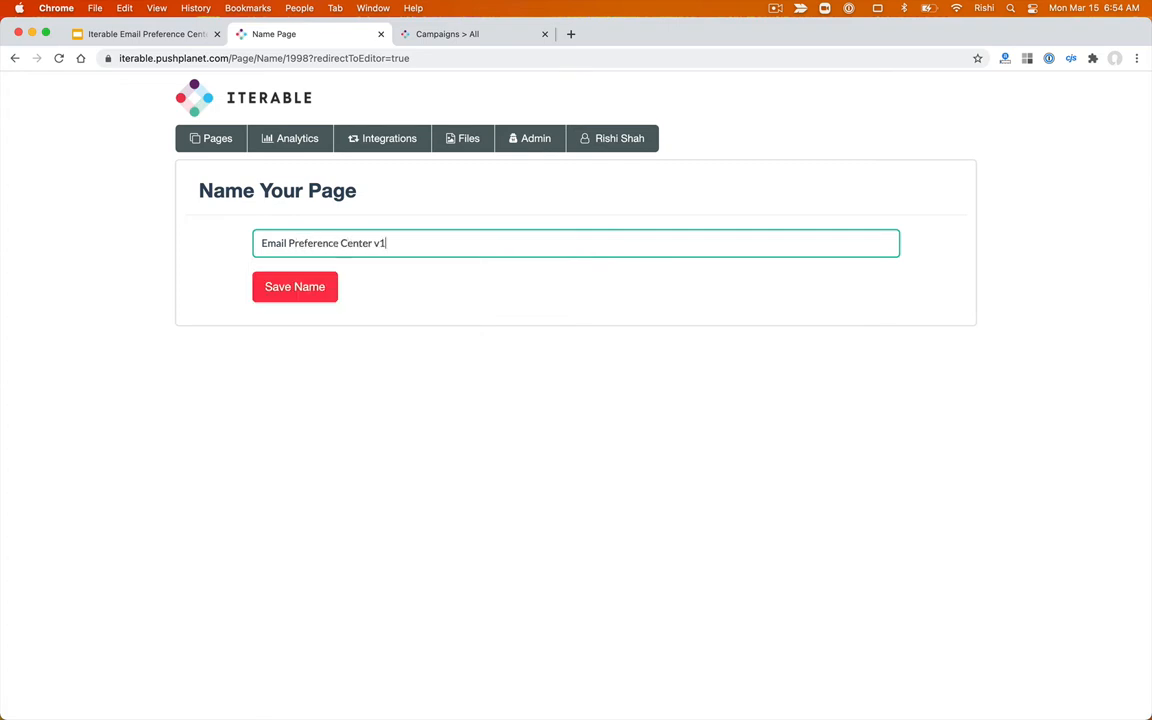
{"action": "left_click", "coordinate": [307, 297]}
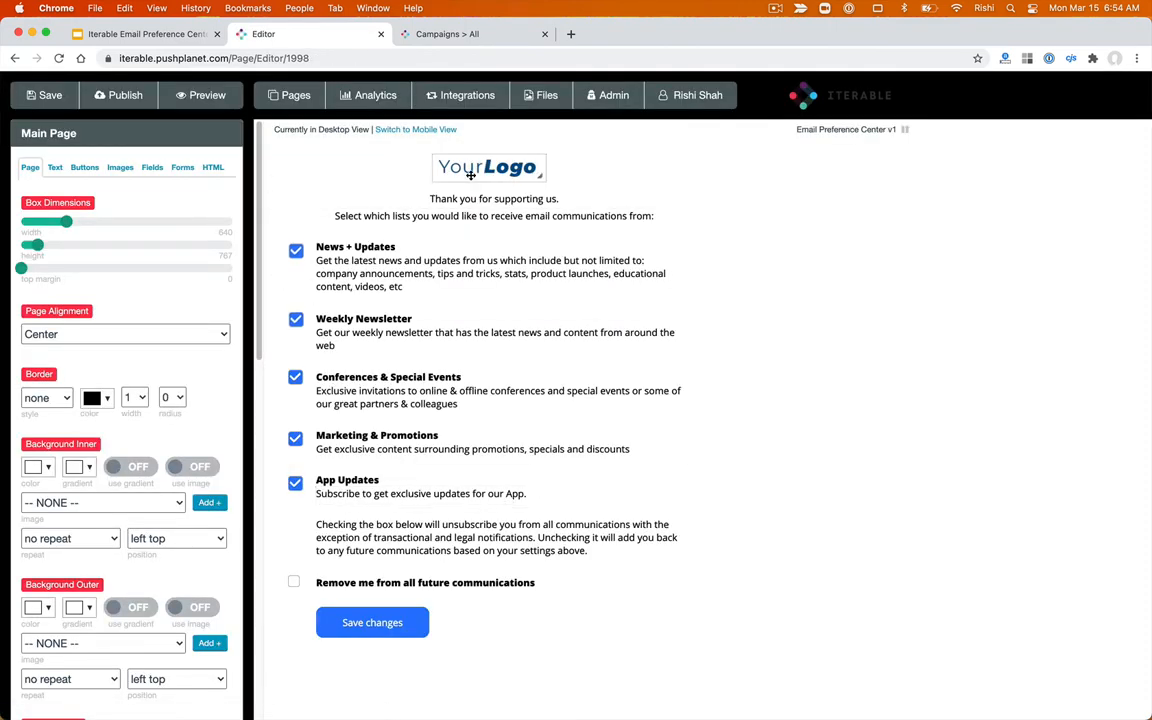
- Examine the logo's image source settings and the main page's dimension, background, Header HTML and Footer HTML settings
{"action": "mouse_move", "coordinate": [486, 168]}
{"action": "left_mouse_down"}
{"action": "mouse_move", "coordinate": [452, 246]}
{"action": "mouse_move", "coordinate": [538, 263]}
{"action": "mouse_move", "coordinate": [410, 406]}
{"action": "mouse_move", "coordinate": [445, 146]}
{"action": "mouse_move", "coordinate": [486, 166]}
{"action": "left_mouse_up"}
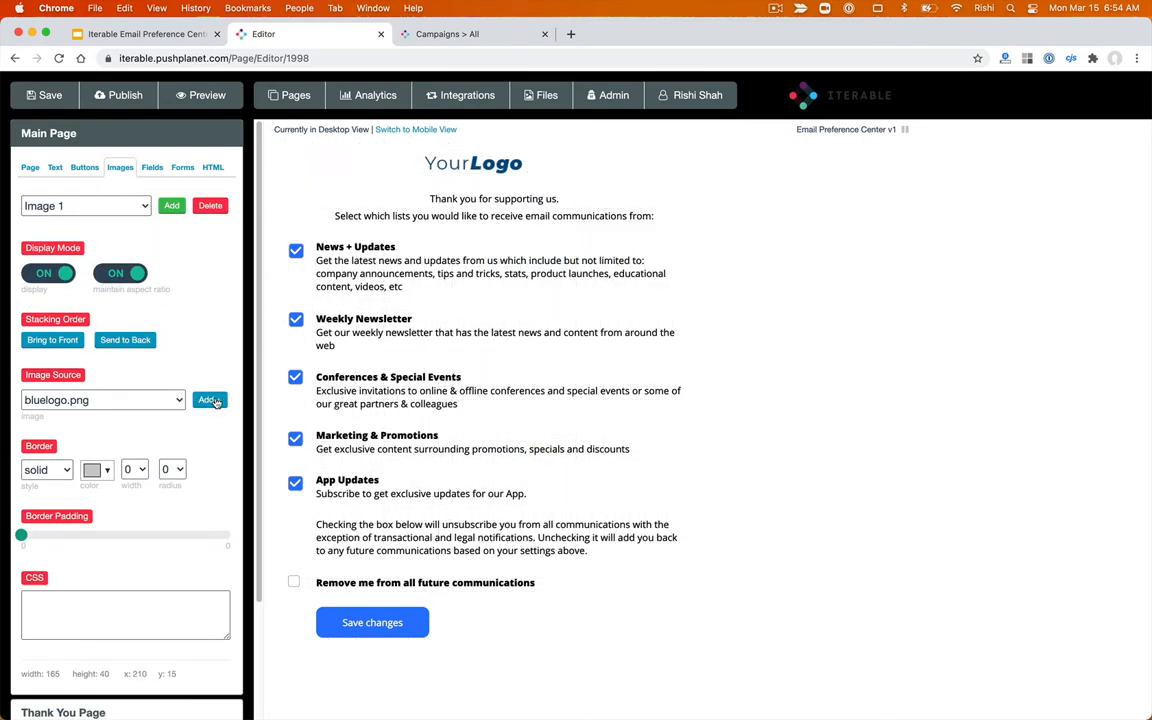
{"action": "left_click", "coordinate": [30, 167]}
{"action": "scroll", "coordinate": [105, 430], "scroll_direction": "down", "scroll_amount": 1}
{"action": "scroll", "coordinate": [105, 430], "scroll_direction": "down", "scroll_amount": 5}
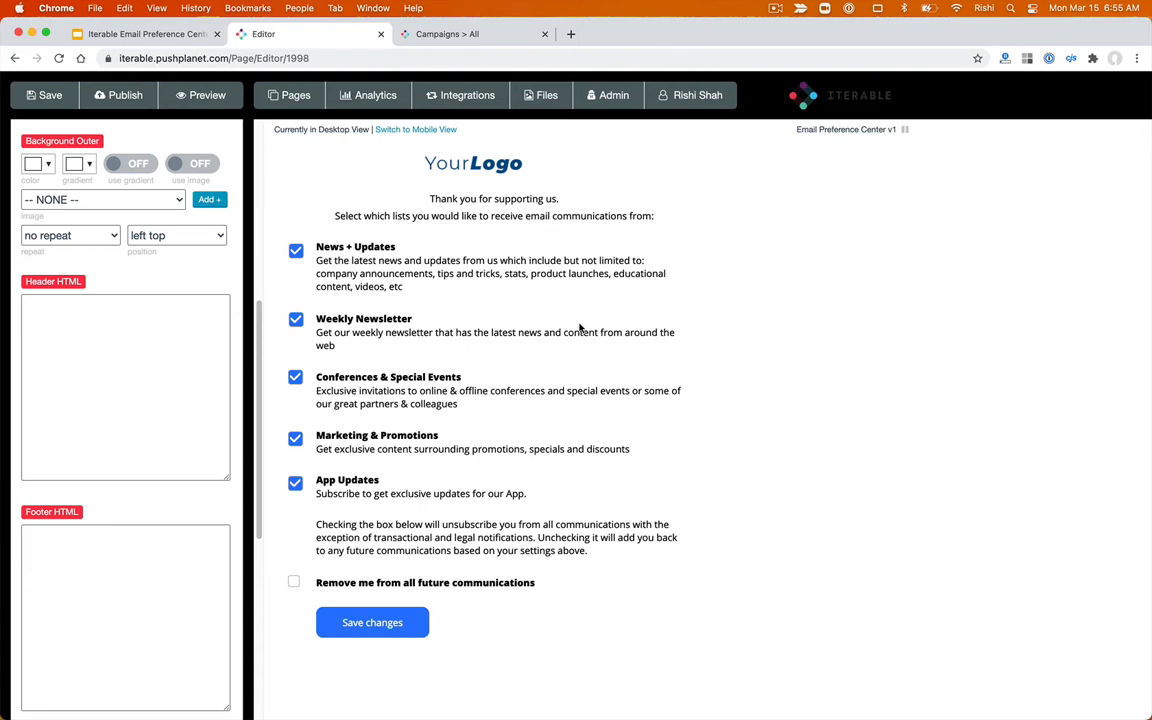
{"action": "scroll", "coordinate": [126, 501], "scroll_direction": "up", "scroll_amount": 1}
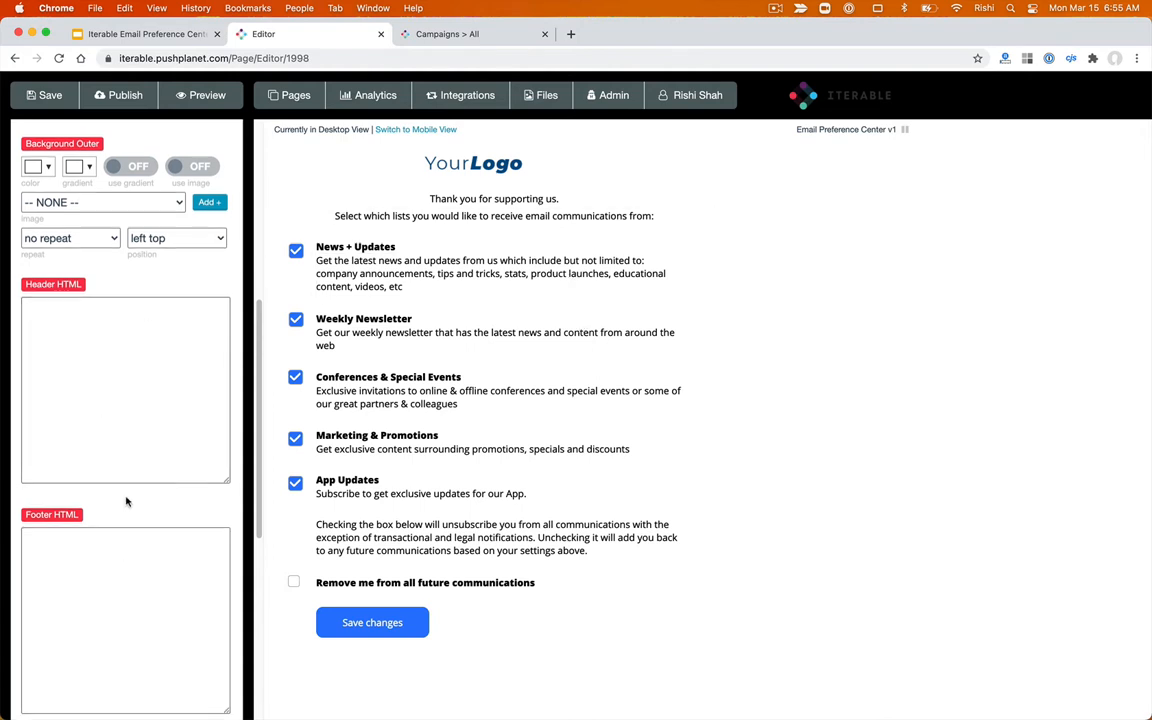
{"action": "scroll", "coordinate": [126, 501], "scroll_direction": "up", "scroll_amount": 5}
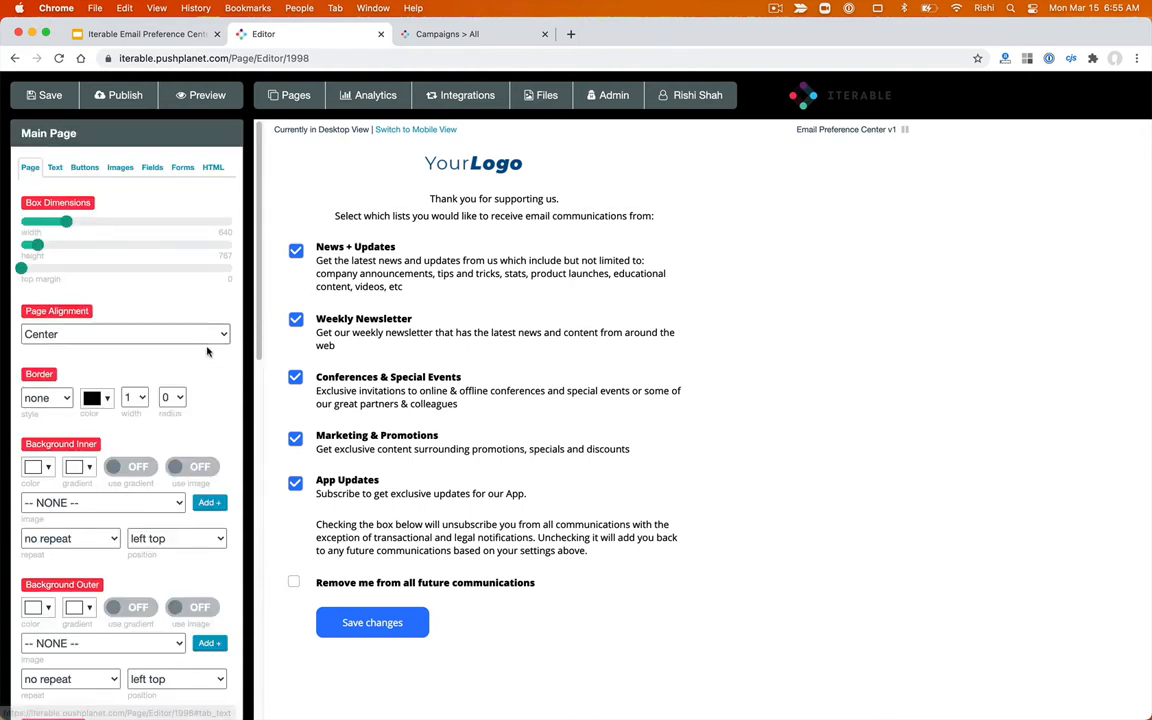
{"action": "scroll", "coordinate": [141, 560], "scroll_direction": "down", "scroll_amount": 6}
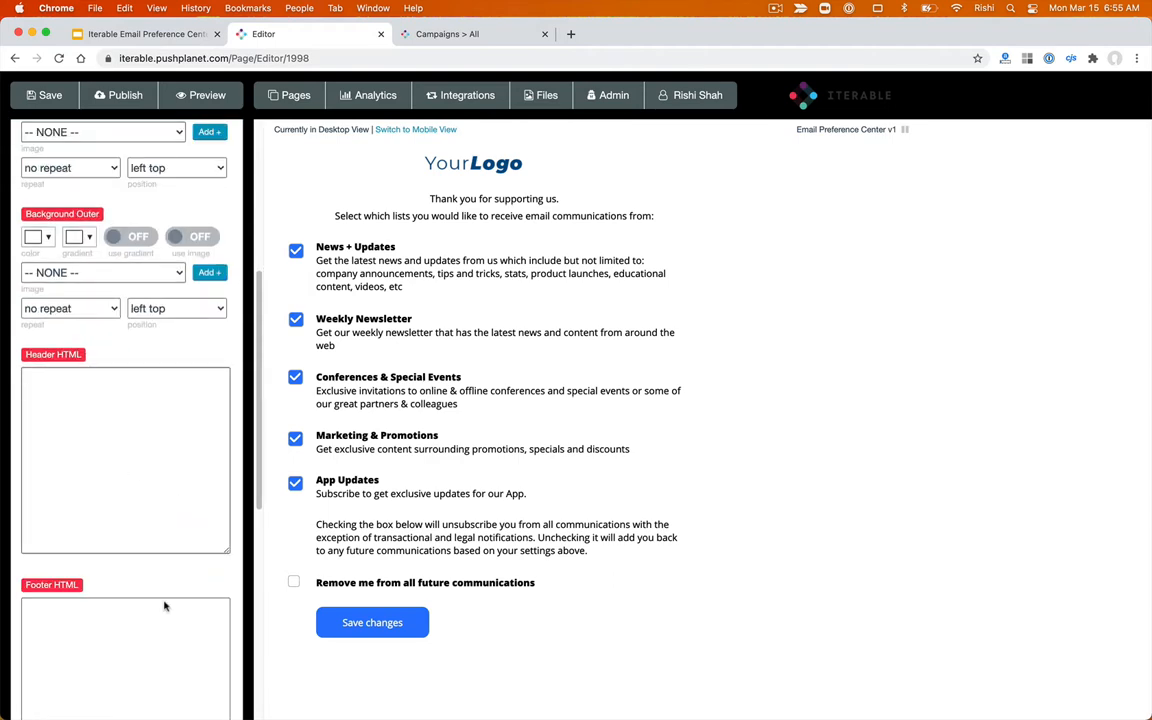
- Move the News + Updates heading slightly up, to about x 60, y 140
{"action": "left_click", "coordinate": [360, 262]}
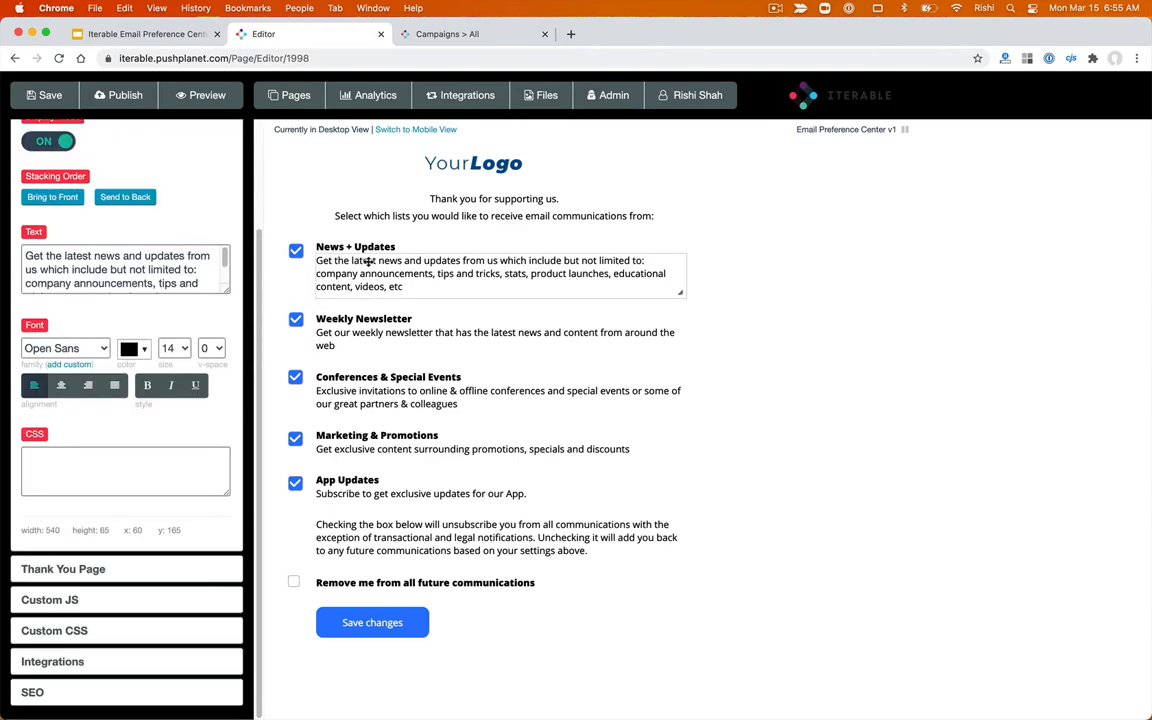
{"action": "left_click", "coordinate": [355, 247]}
{"action": "left_click_drag", "start_coordinate": [355, 247], "coordinate": [474, 200]}
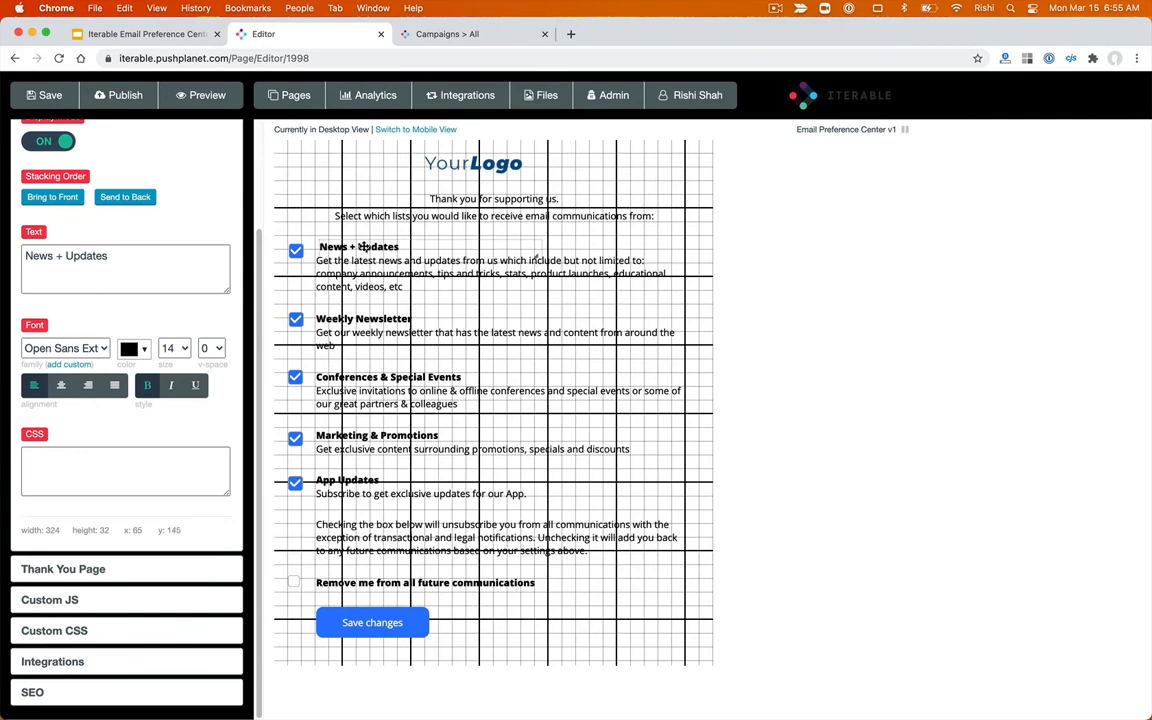
- Replace the text line below the logo with "Thank you - here are your preferences"
{"action": "left_click", "coordinate": [474, 200]}
{"action": "left_click", "coordinate": [123, 275]}
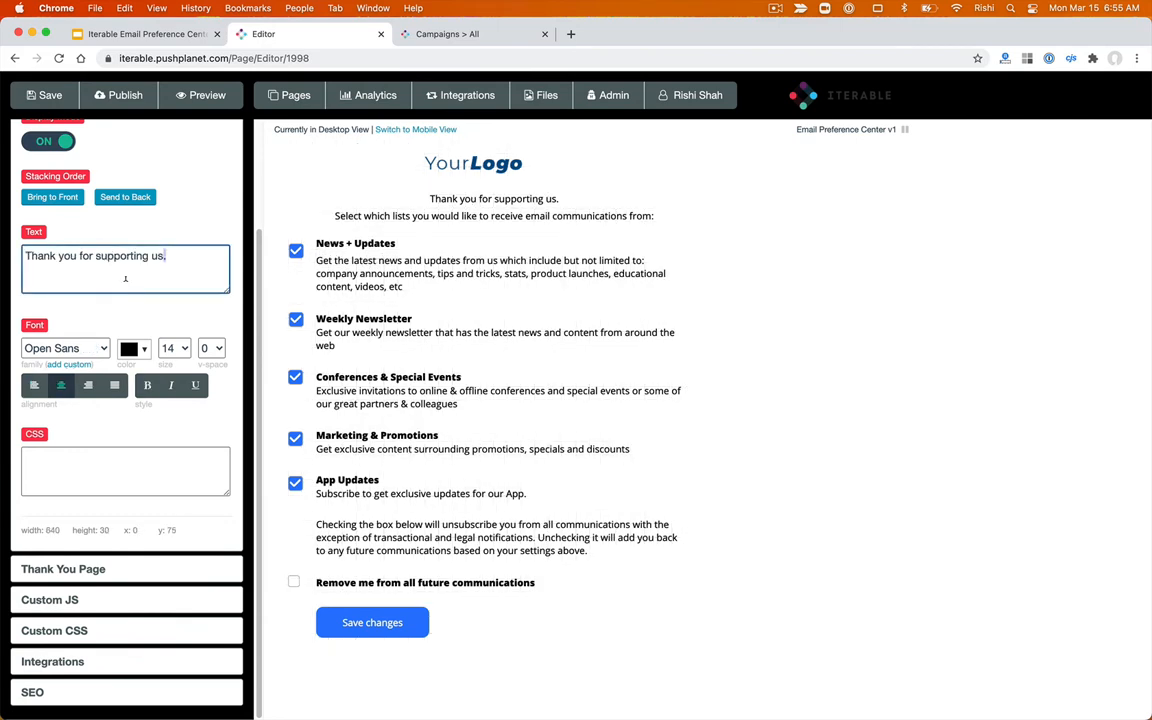
{"action": "key", "text": "super+a"}
{"action": "type", "text": "Thank you "}
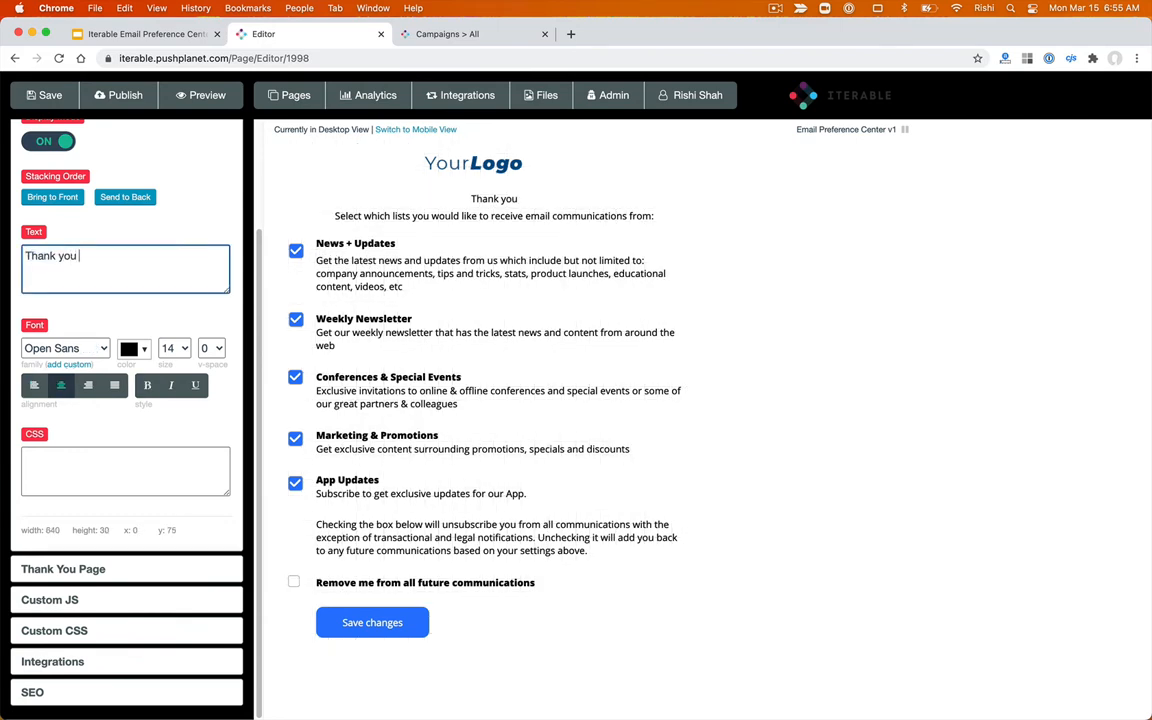
{"action": "type", "text": "- here are your preferences"}
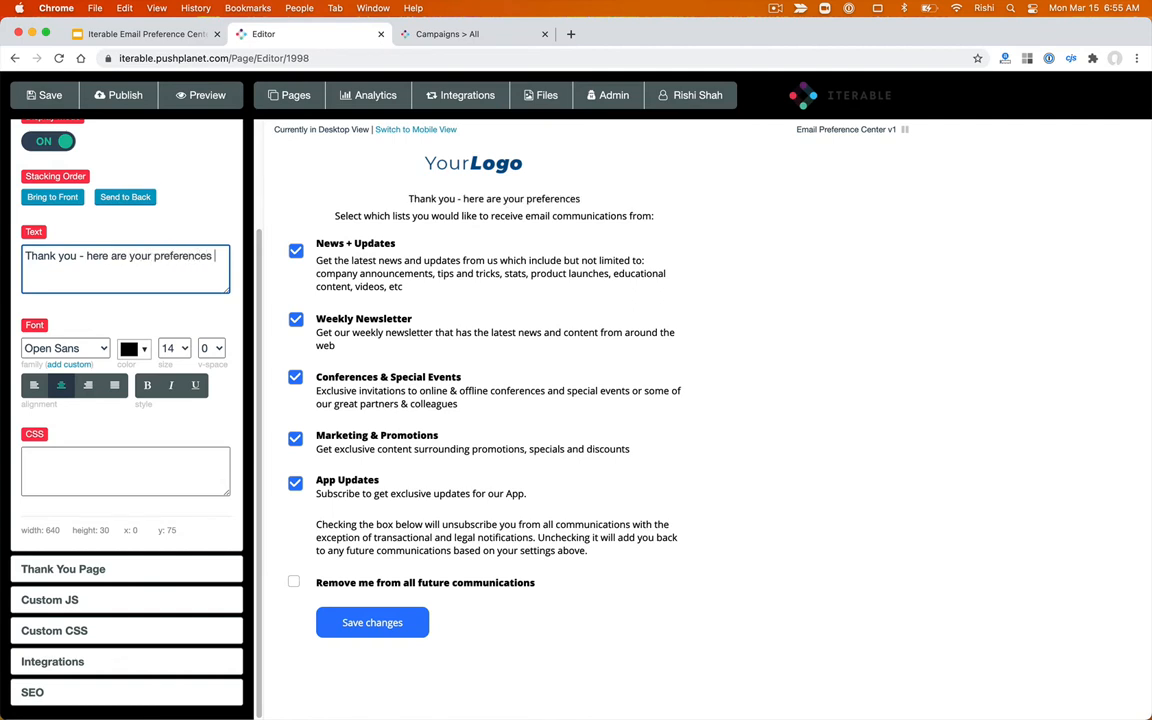
- Turn off the display of the "Select which lists you would like to receive email communications from:" text
{"action": "left_click", "coordinate": [362, 213]}
{"action": "scroll", "coordinate": [39, 228], "scroll_direction": "up", "scroll_amount": 2}
{"action": "left_click", "coordinate": [50, 263]}
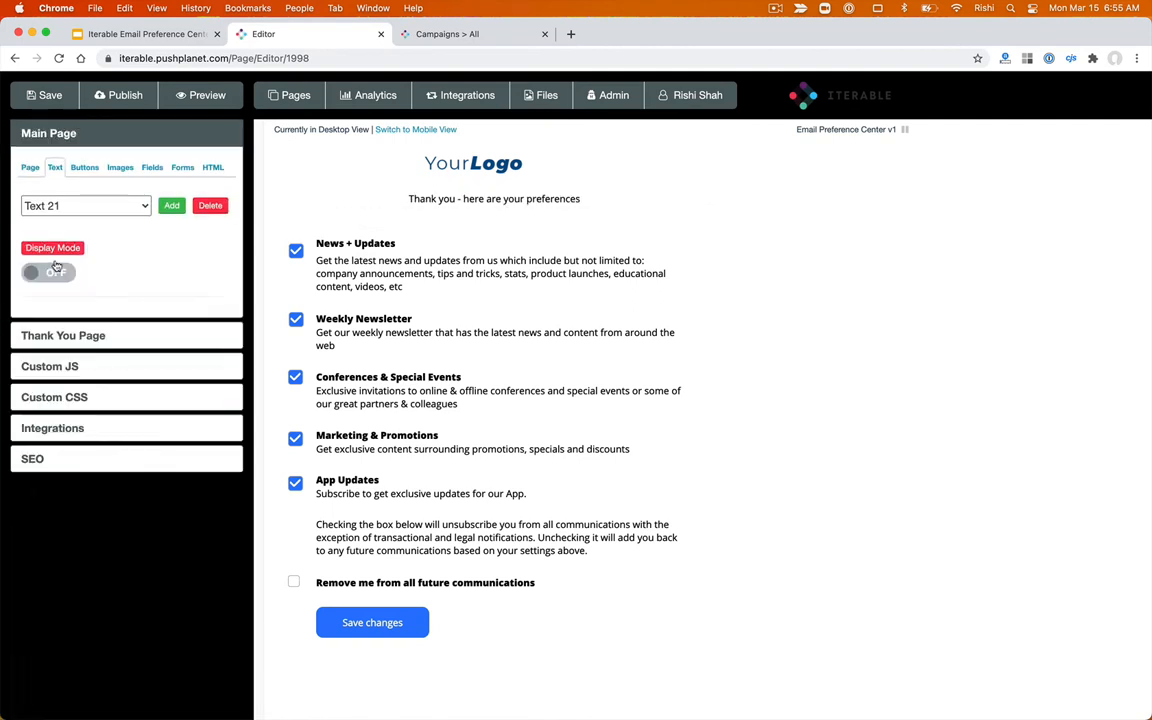
- Move the News + Updates checkbox slightly up, level with its heading and in line with the checkboxes below
{"action": "mouse_move", "coordinate": [294, 258]}
{"action": "left_mouse_down"}
{"action": "mouse_move", "coordinate": [398, 272]}
{"action": "mouse_move", "coordinate": [336, 258]}
{"action": "mouse_move", "coordinate": [295, 278]}
{"action": "left_mouse_up"}
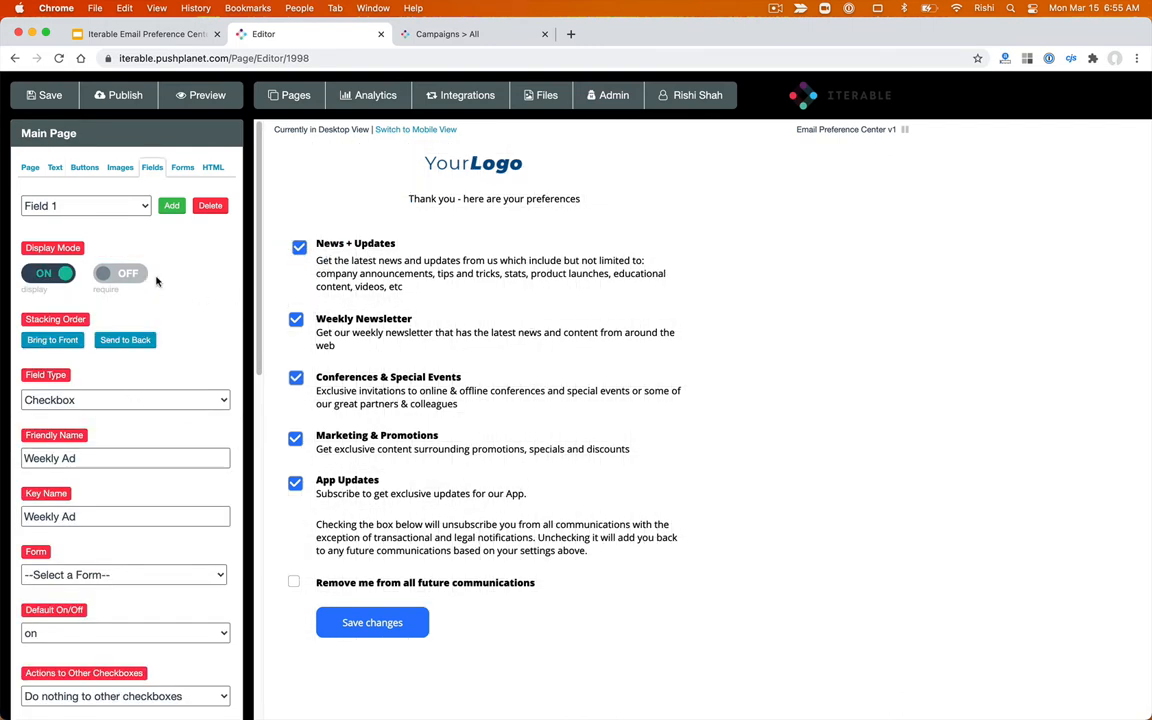
{"action": "left_click_drag", "start_coordinate": [307, 265], "coordinate": [304, 265]}
{"action": "left_click", "coordinate": [372, 245]}
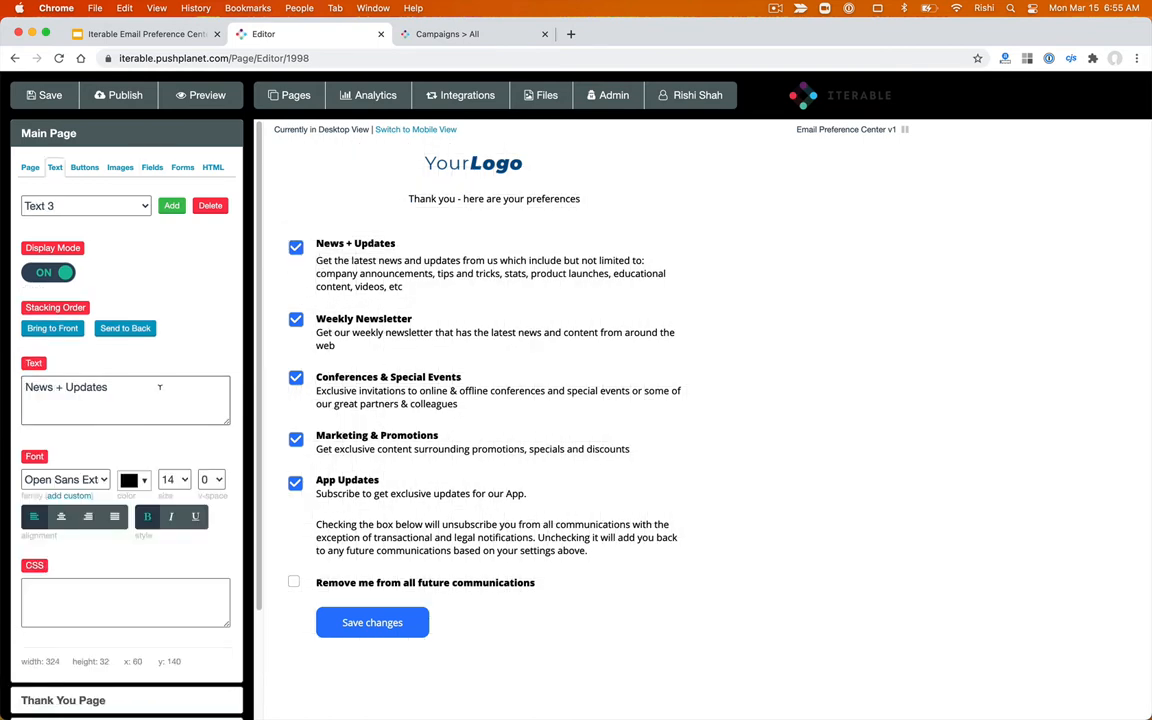
- Change the Weekly Newsletter heading text to "Coupons"
{"action": "left_click", "coordinate": [320, 320]}
{"action": "left_click_drag", "start_coordinate": [140, 388], "coordinate": [3, 370]}
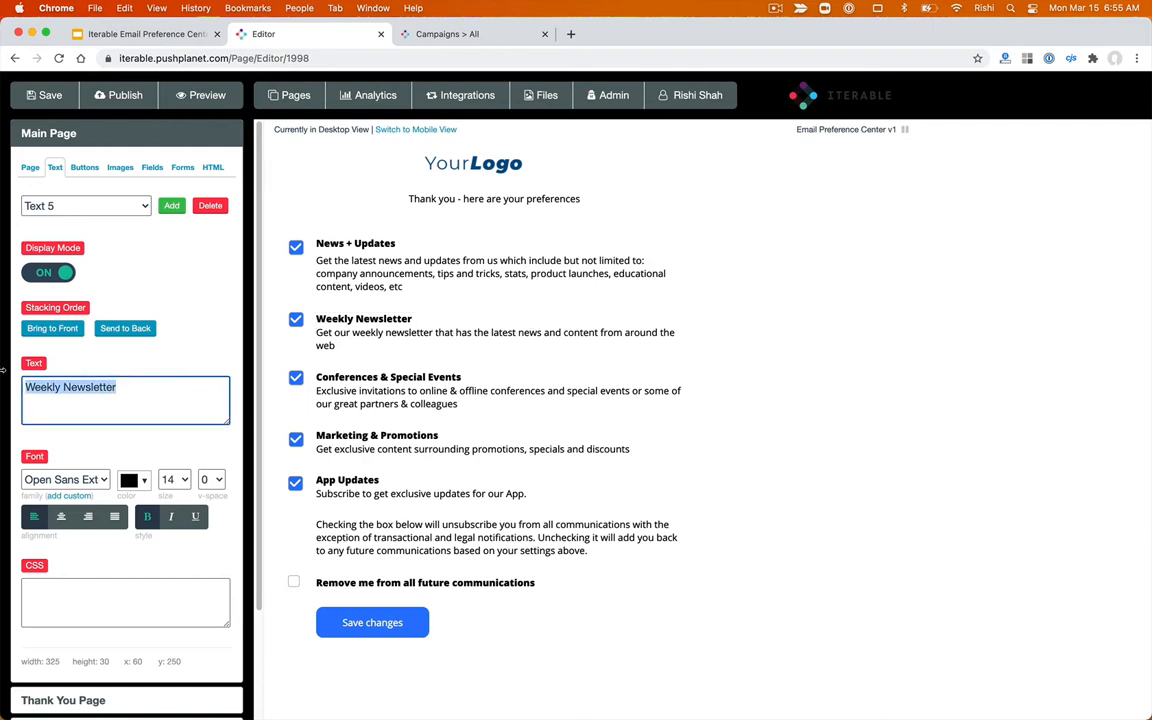
{"action": "type", "text": "Coupons"}
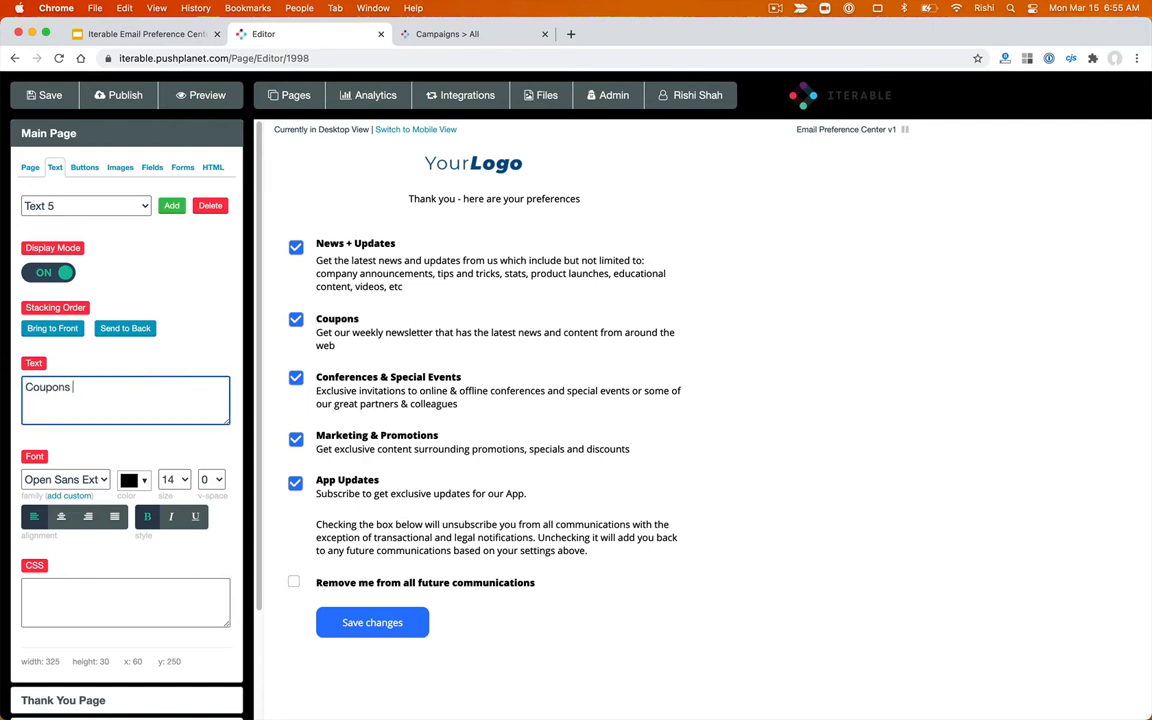
- Look through the standard and custom font families available for the Conferences & Special Events heading, leaving its font as is
{"action": "left_click", "coordinate": [380, 378]}
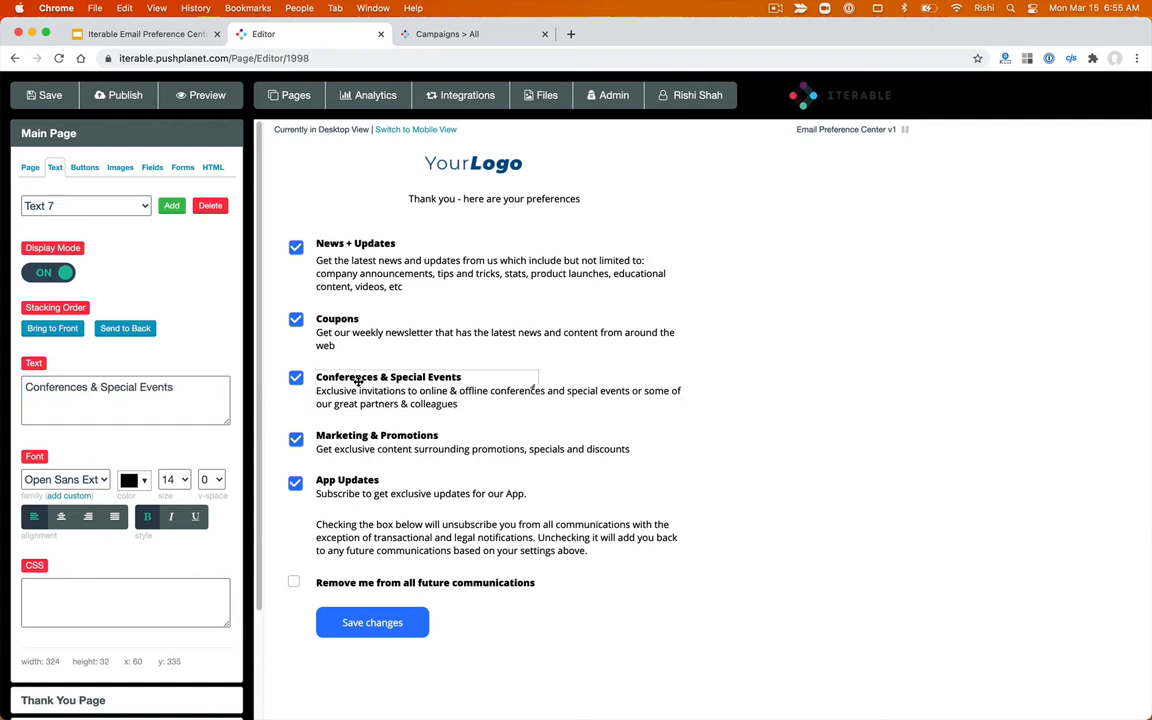
{"action": "left_click", "coordinate": [68, 481]}
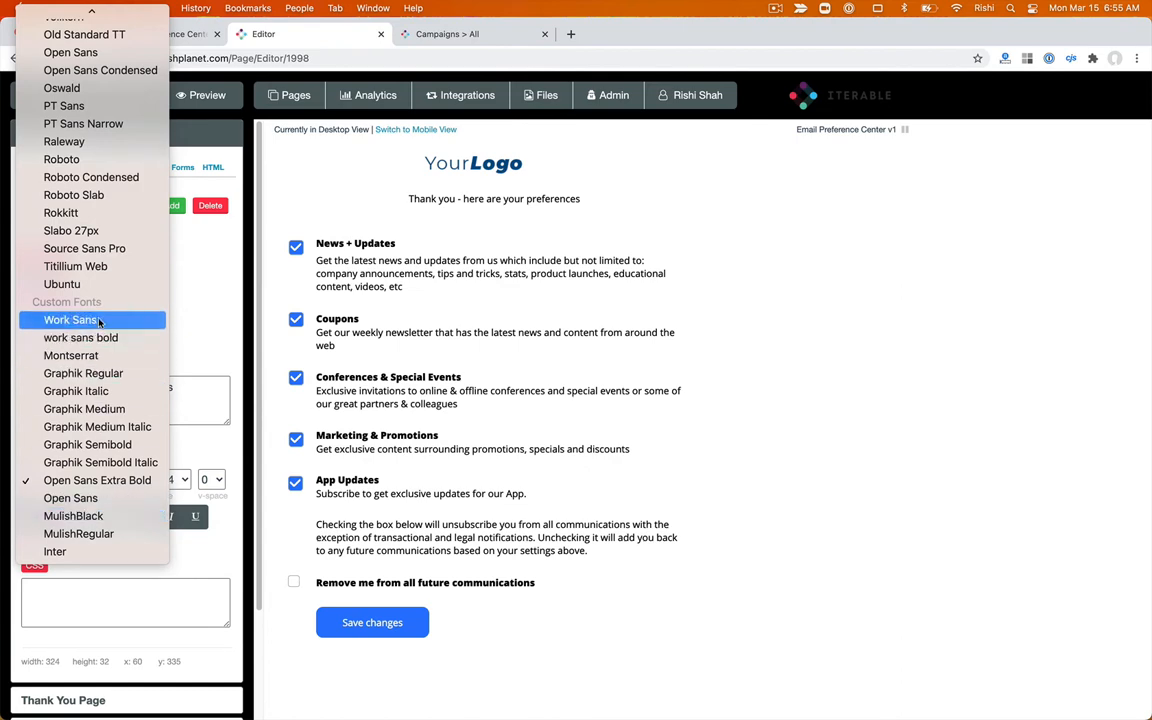
{"action": "left_click", "coordinate": [188, 262]}
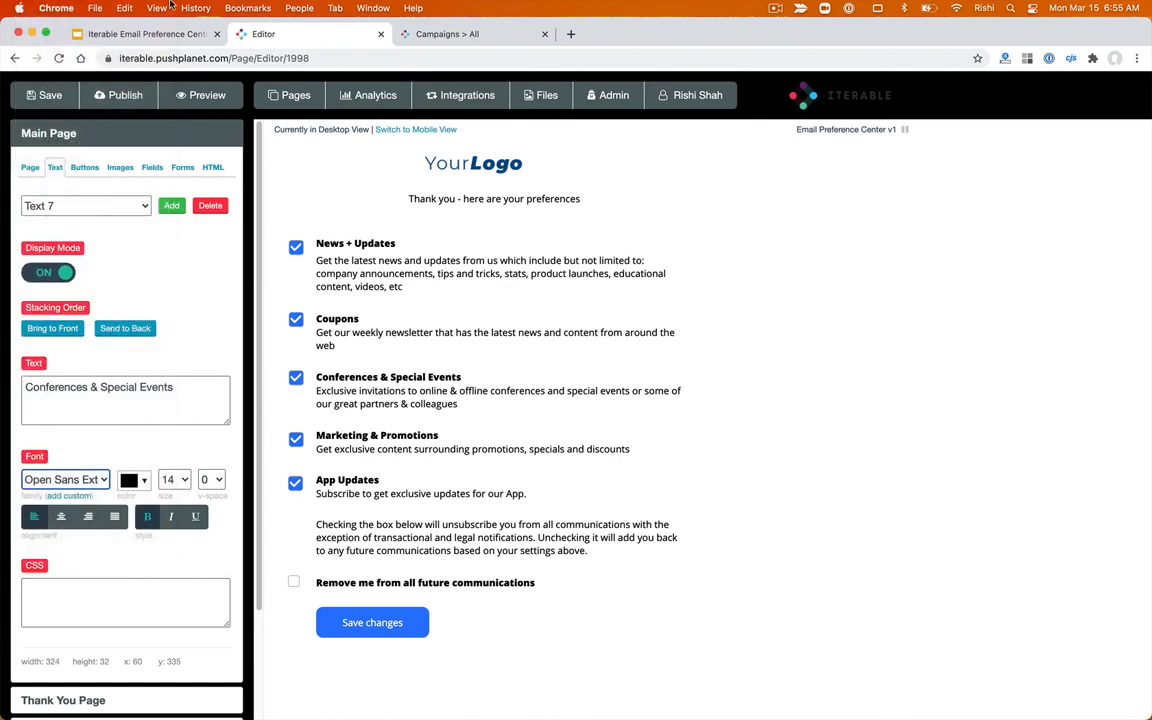
- Compare the desktop and mobile views of the preference center page, and check the presentation's theme slide
{"action": "left_click", "coordinate": [158, 37]}
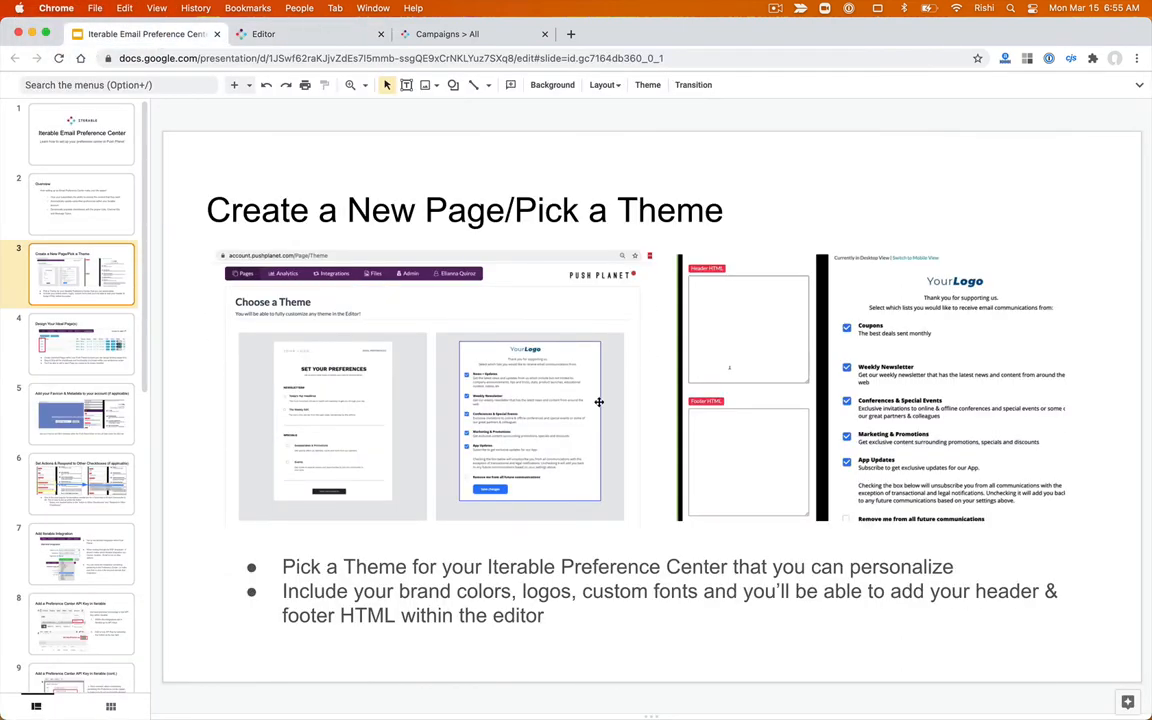
{"action": "left_click", "coordinate": [314, 40]}
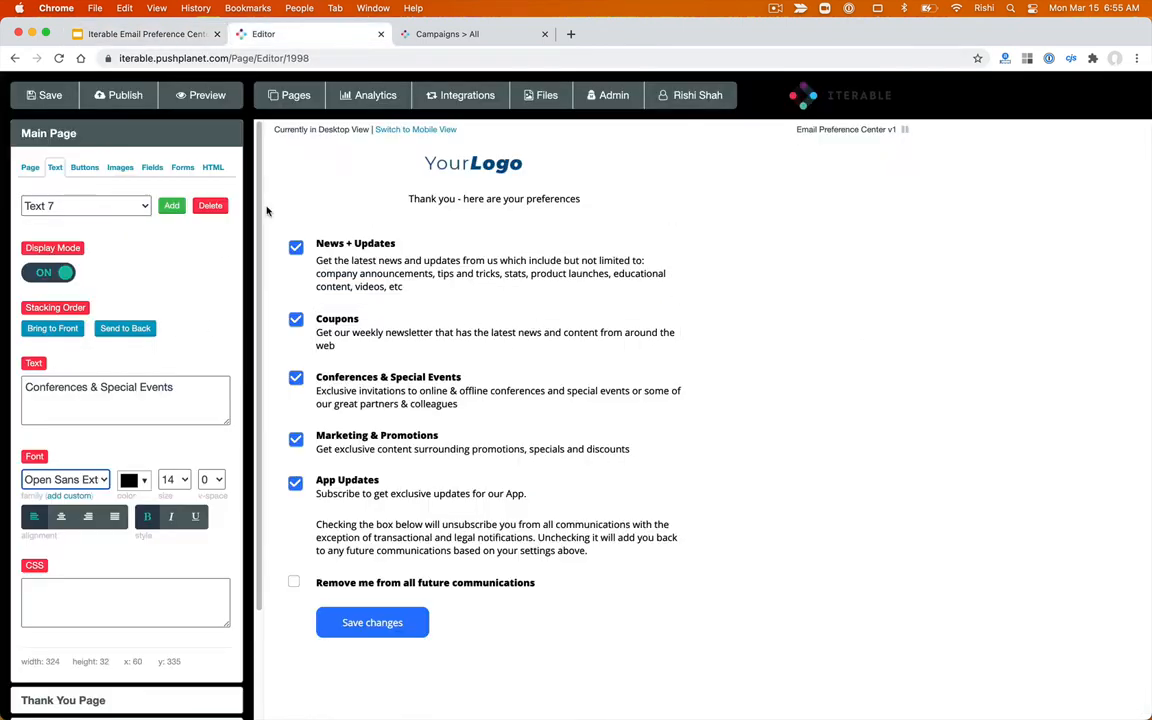
{"action": "left_click", "coordinate": [427, 131]}
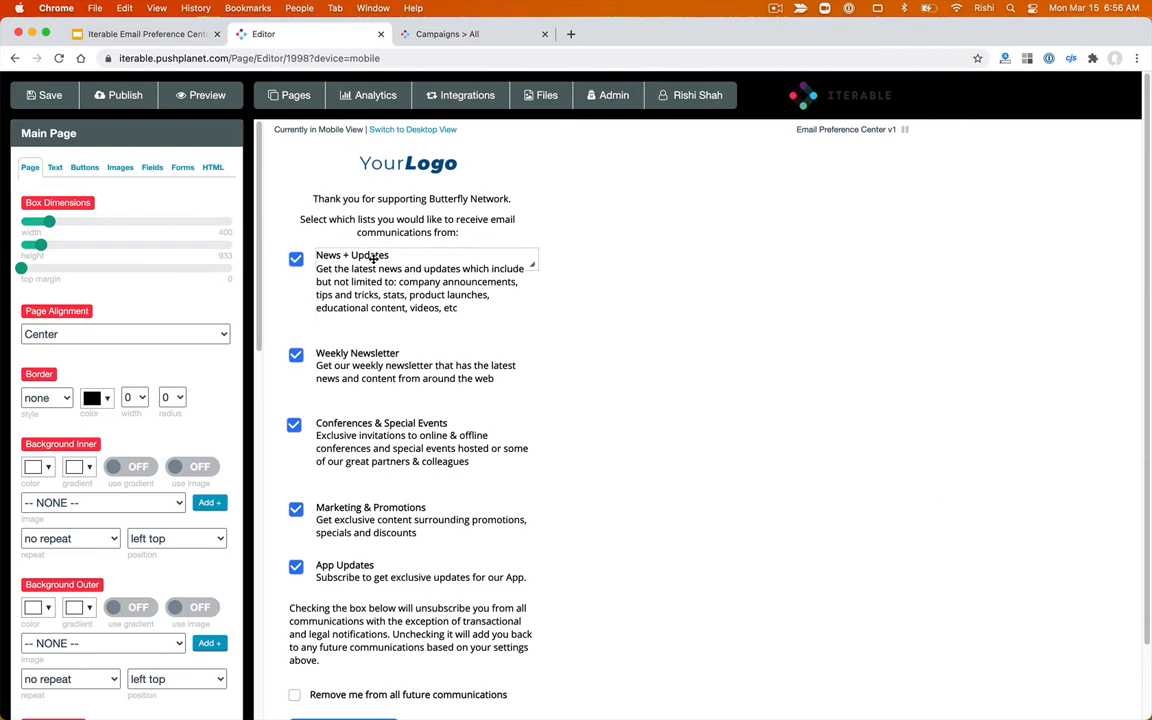
{"action": "left_click", "coordinate": [419, 129]}
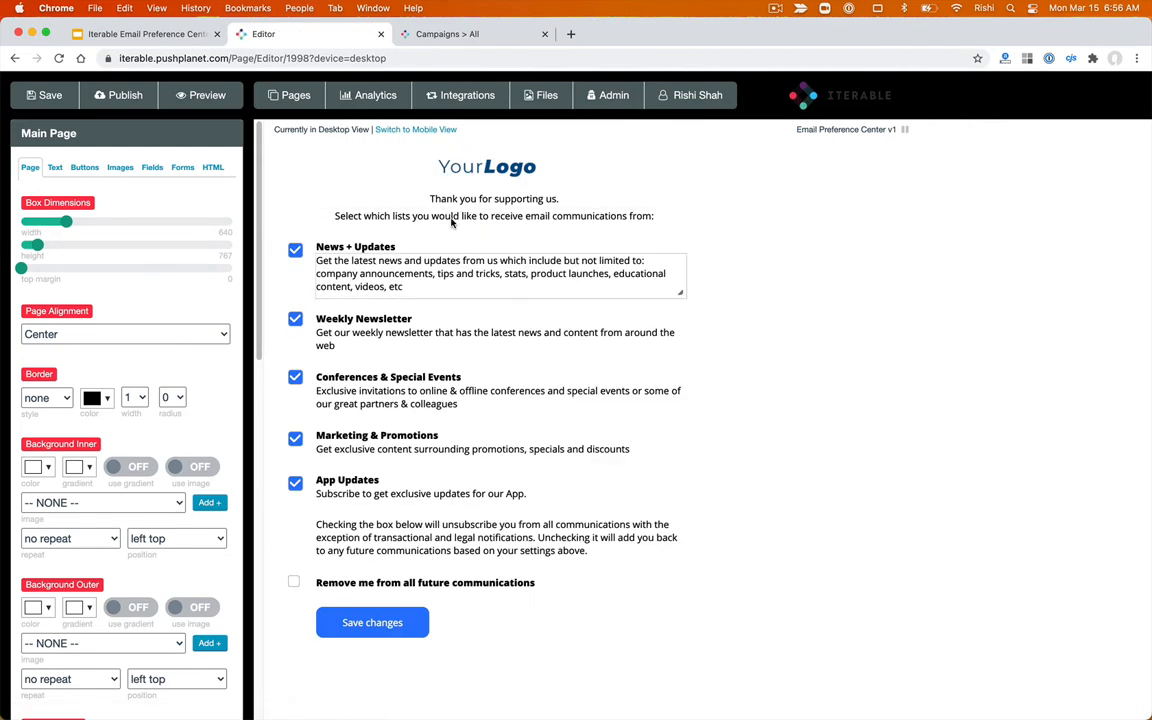
{"action": "left_click", "coordinate": [130, 34]}
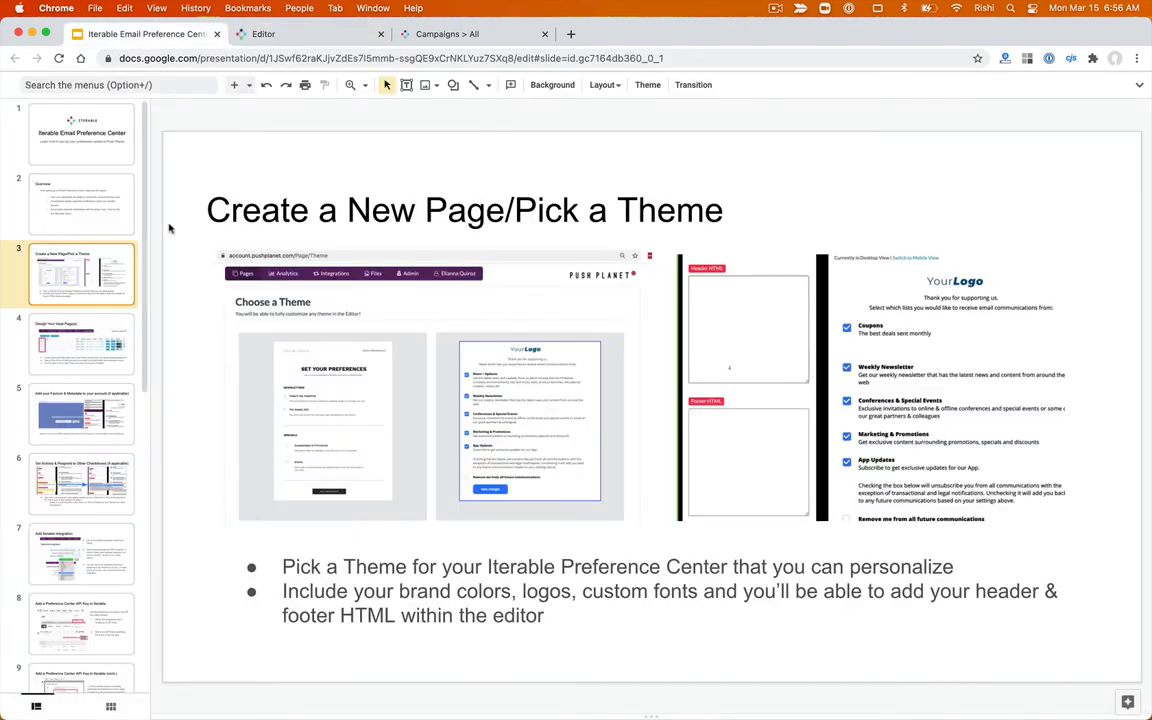
{"action": "left_click", "coordinate": [285, 34]}
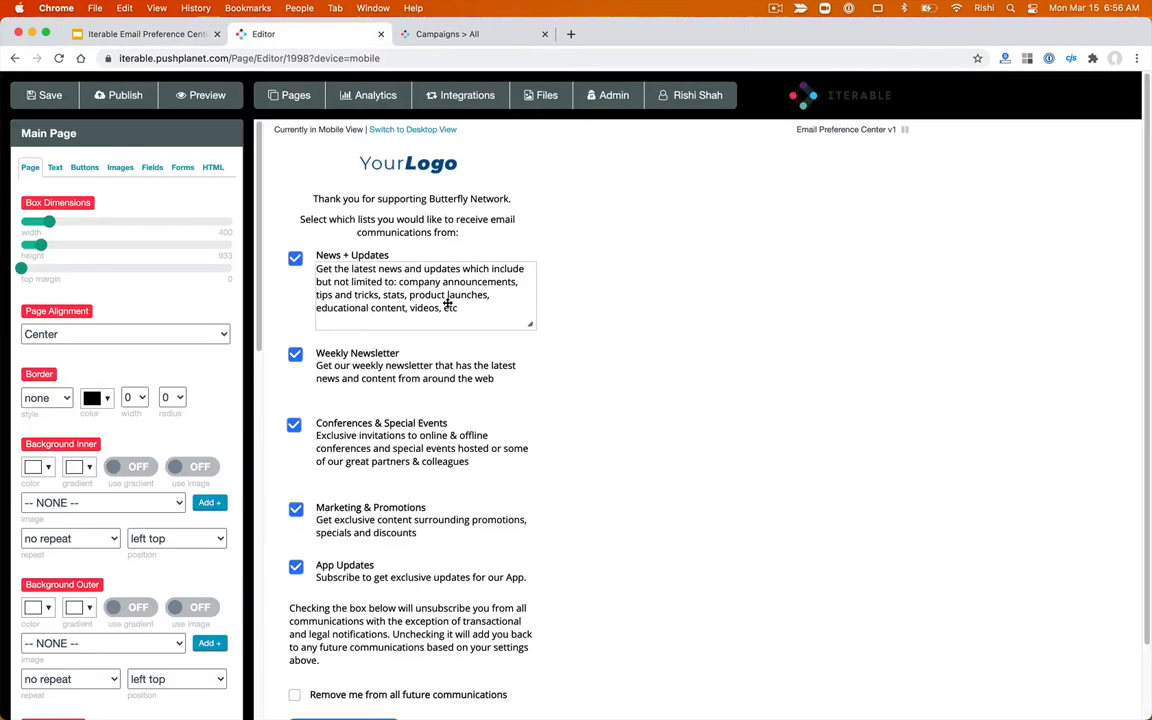
{"action": "left_click", "coordinate": [404, 130]}
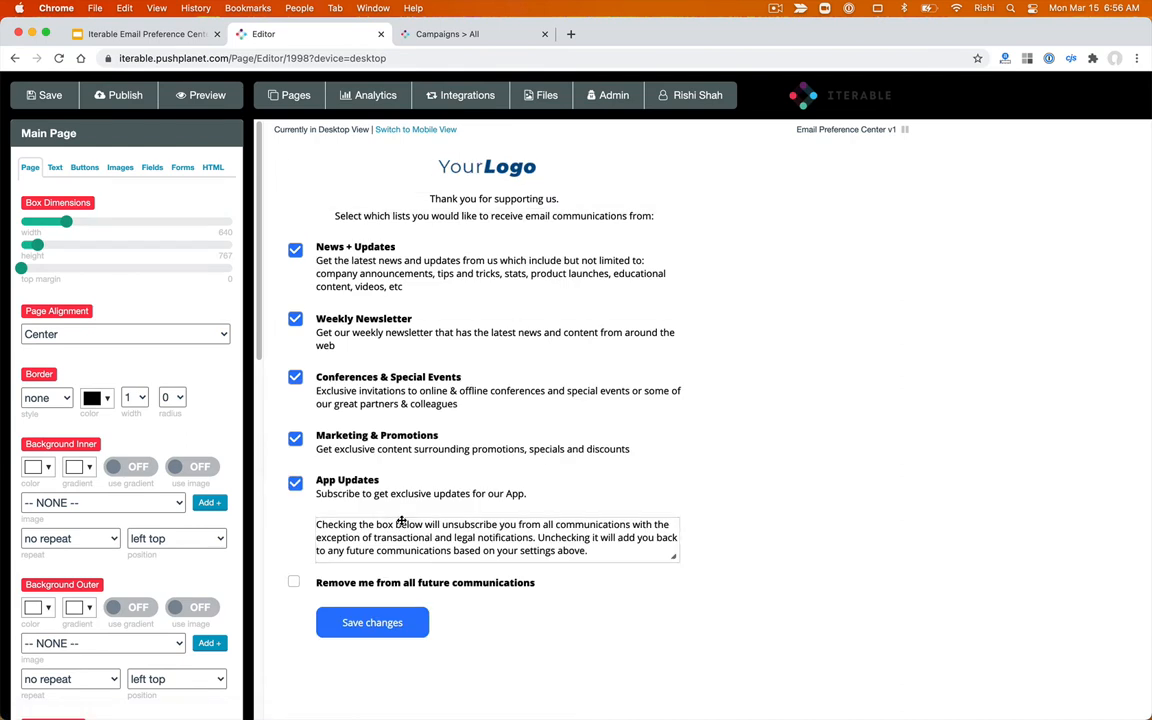
- Examine the page's Header HTML and Footer HTML settings, and in mobile view the option for cloning all desktop pages
{"action": "scroll", "coordinate": [170, 600], "scroll_direction": "down", "scroll_amount": 5}
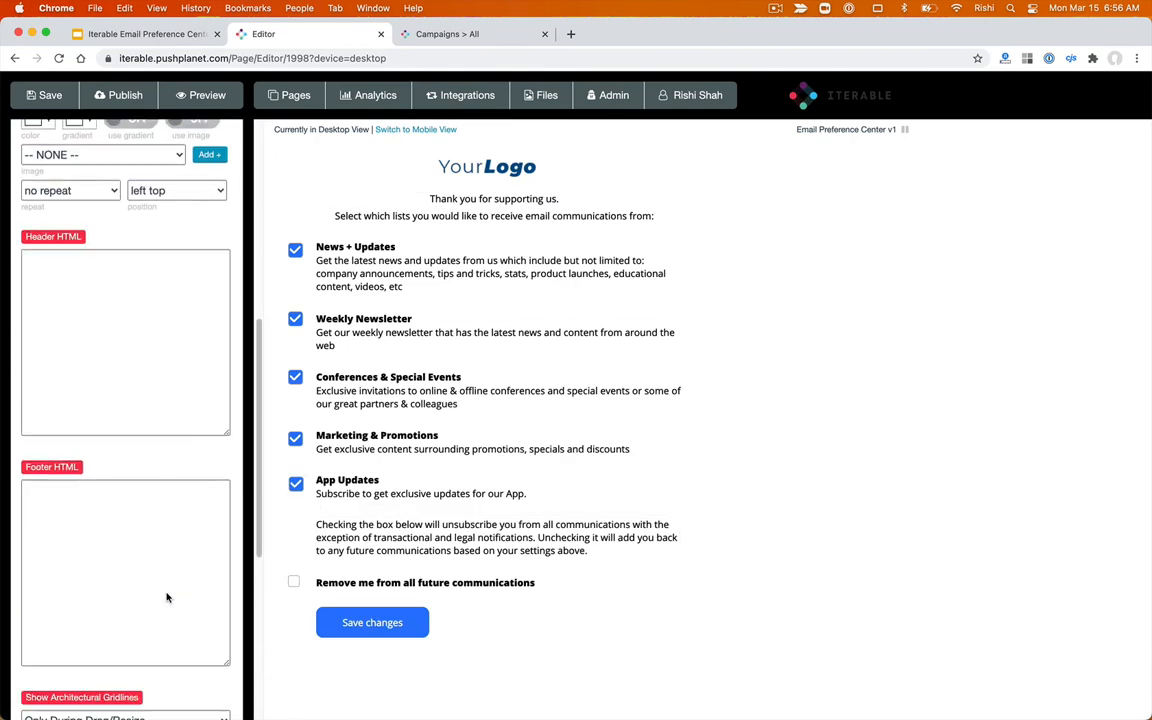
{"action": "scroll", "coordinate": [167, 597], "scroll_direction": "down", "scroll_amount": 5}
{"action": "left_click", "coordinate": [440, 129]}
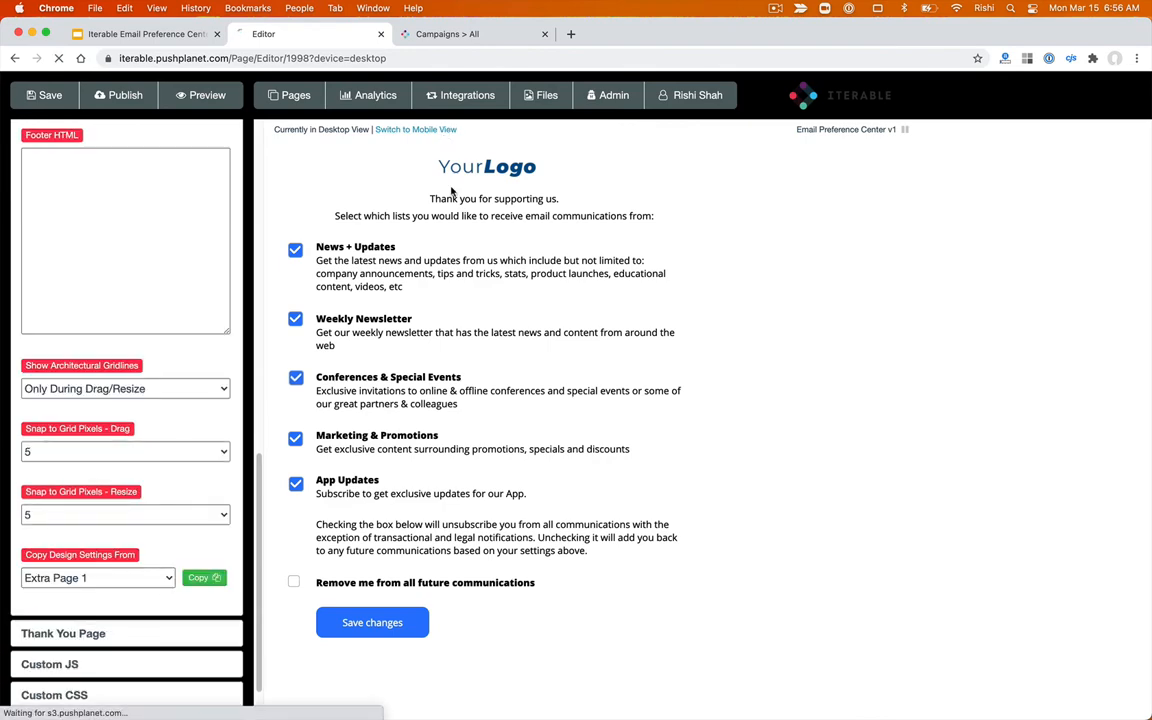
{"action": "scroll", "coordinate": [167, 509], "scroll_direction": "down", "scroll_amount": 10}
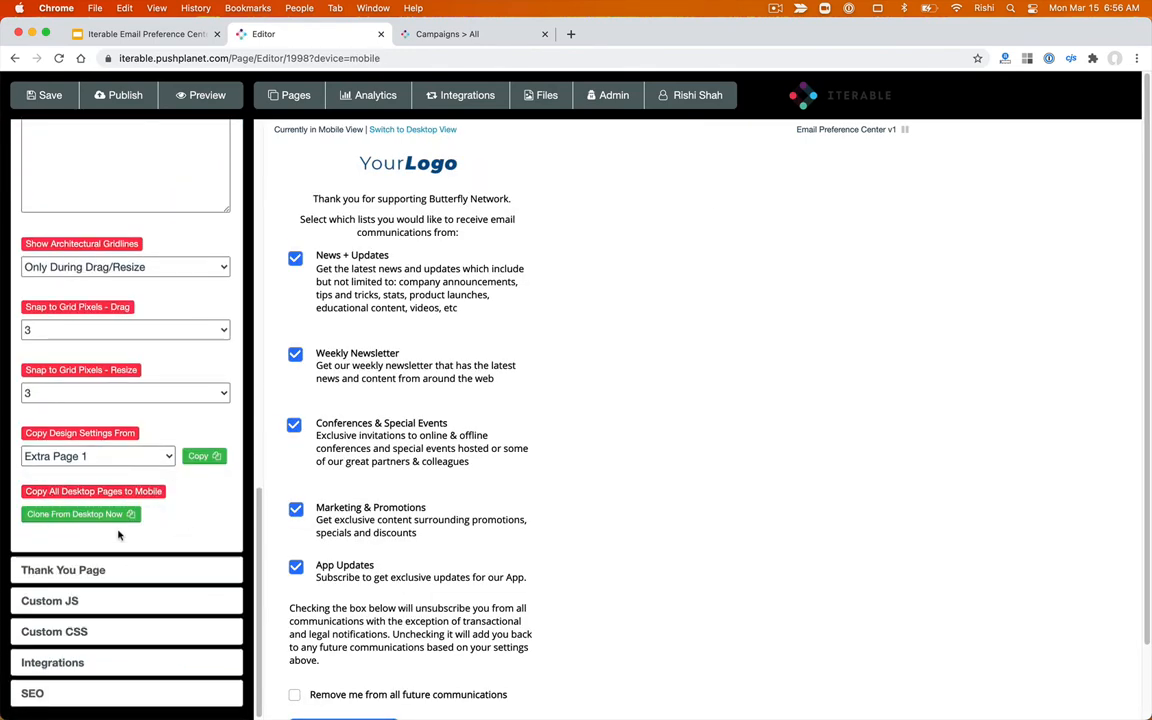
- Switch to Google Slides to view the "Design Your Ideal Page(s)" slide, and return to the Push Planet editor
{"action": "left_click", "coordinate": [183, 38]}
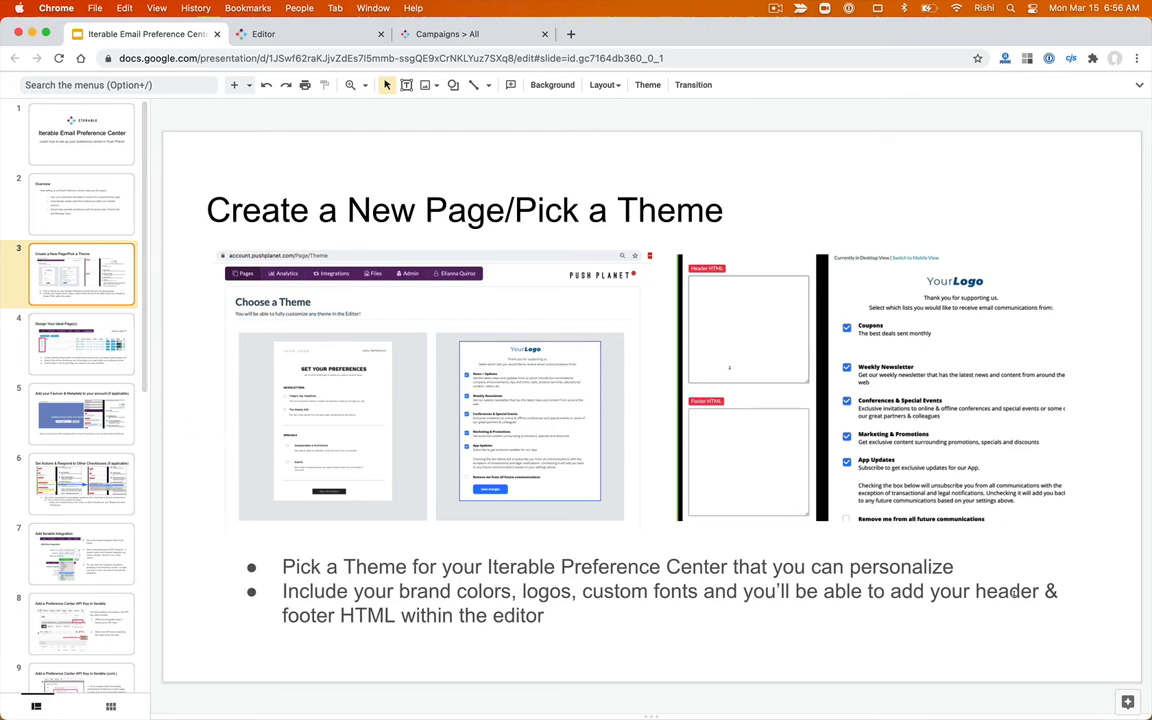
{"action": "left_click", "coordinate": [67, 322]}
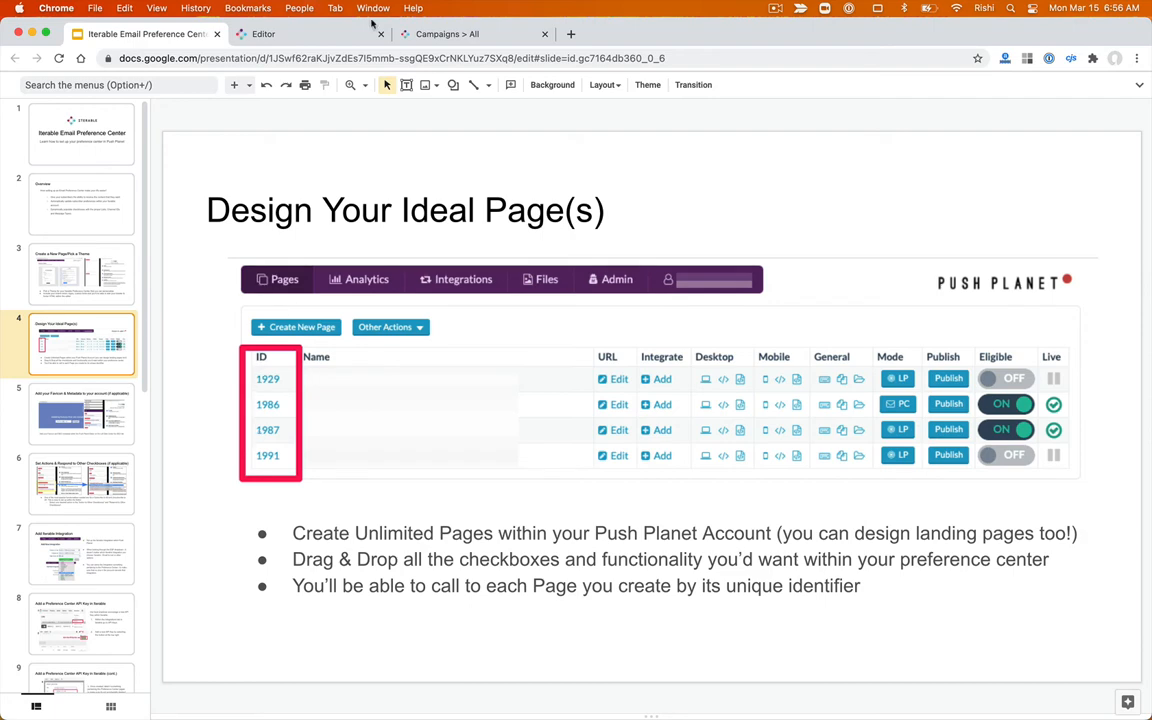
{"action": "left_click", "coordinate": [322, 36]}
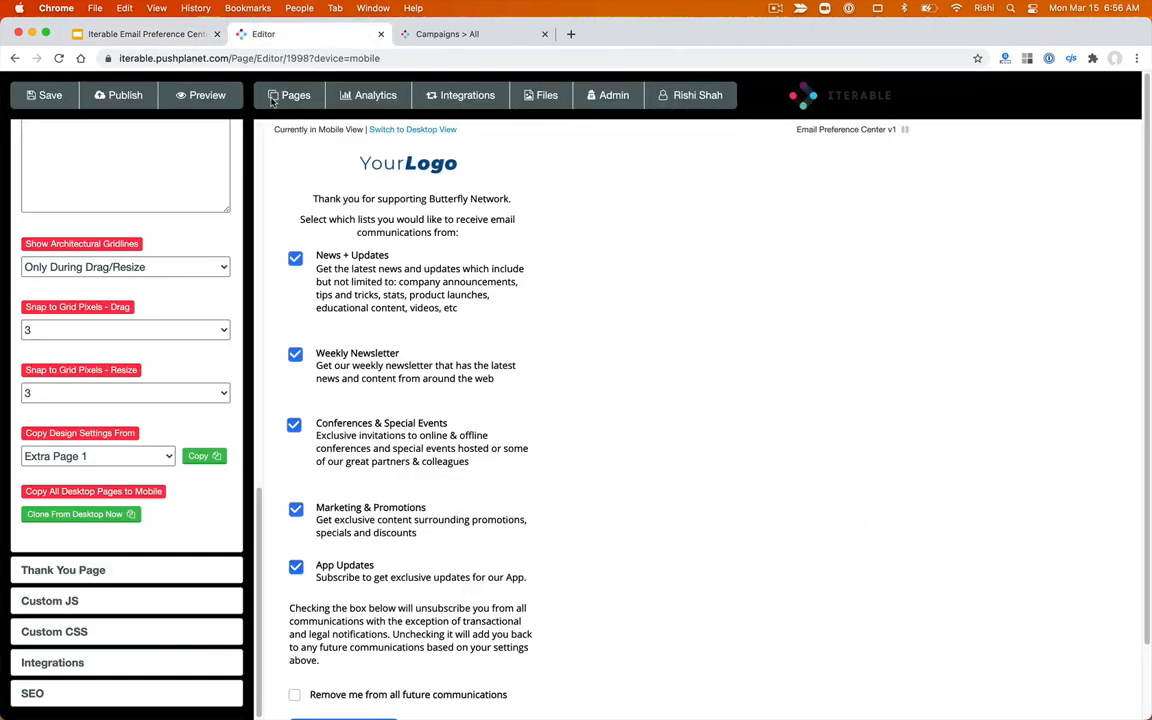
- Start a new page from the page list and look through the available preference center, survey and landing page themes
{"action": "left_click", "coordinate": [285, 96]}
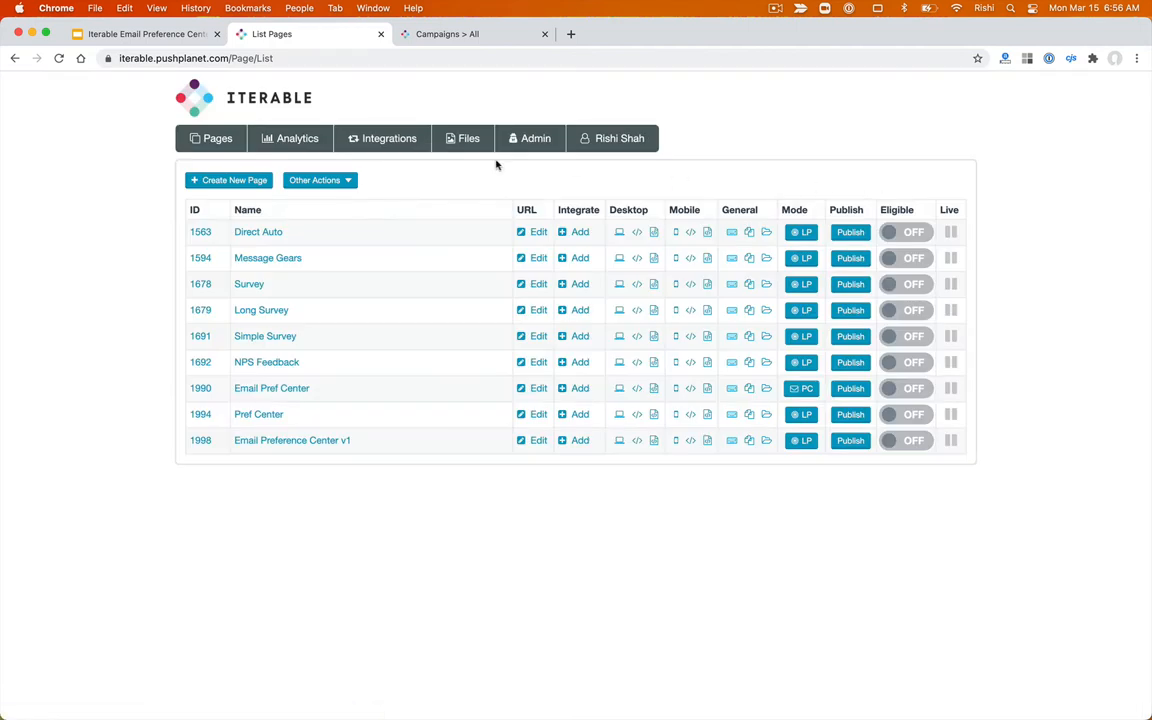
{"action": "left_click", "coordinate": [248, 186]}
{"action": "scroll", "coordinate": [622, 494], "scroll_direction": "down", "scroll_amount": 12}
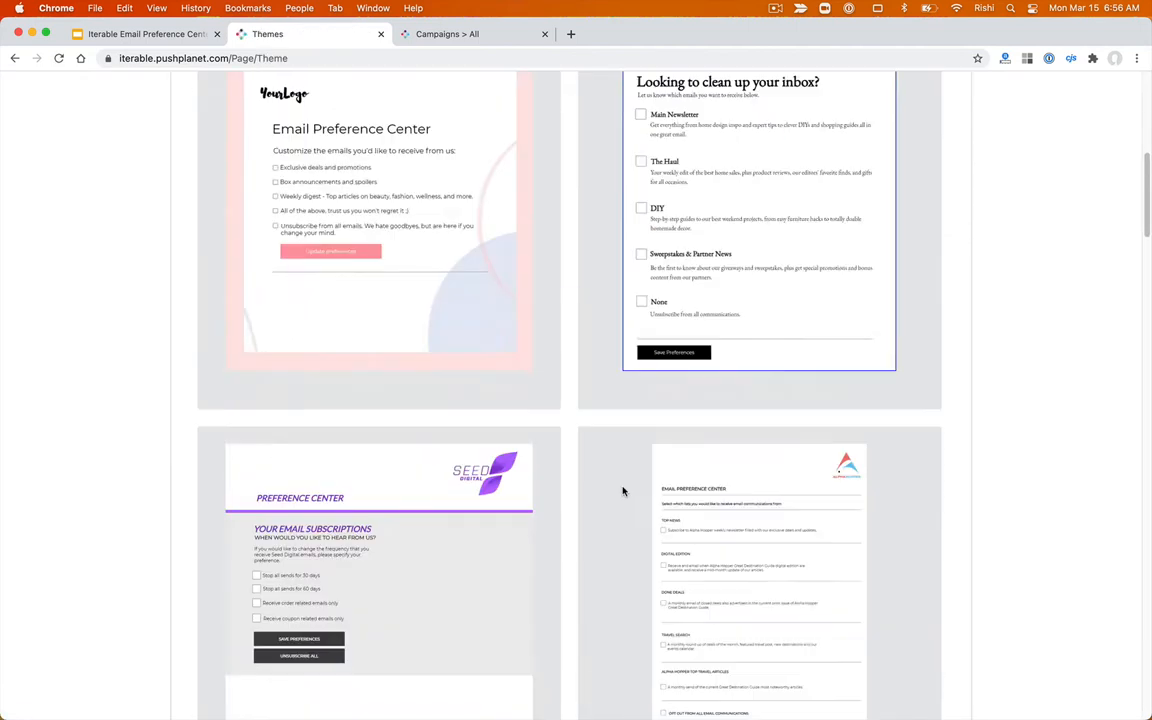
{"action": "scroll", "coordinate": [622, 494], "scroll_direction": "down", "scroll_amount": 7}
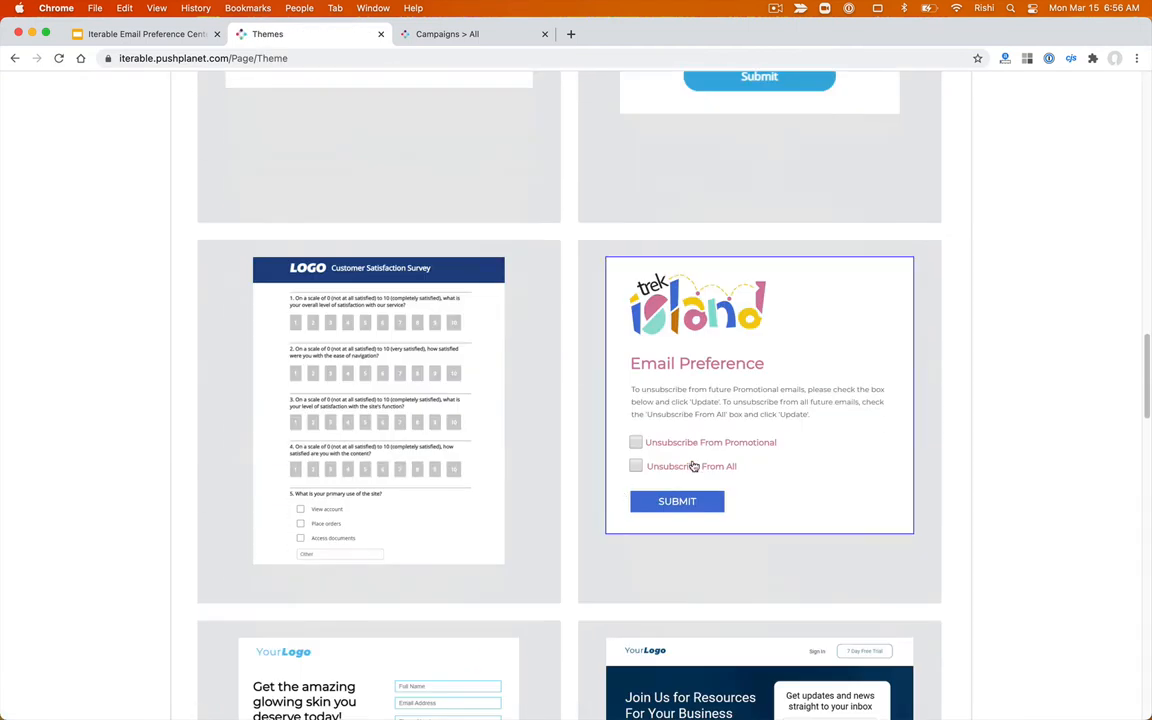
{"action": "scroll", "coordinate": [658, 535], "scroll_direction": "down", "scroll_amount": 4}
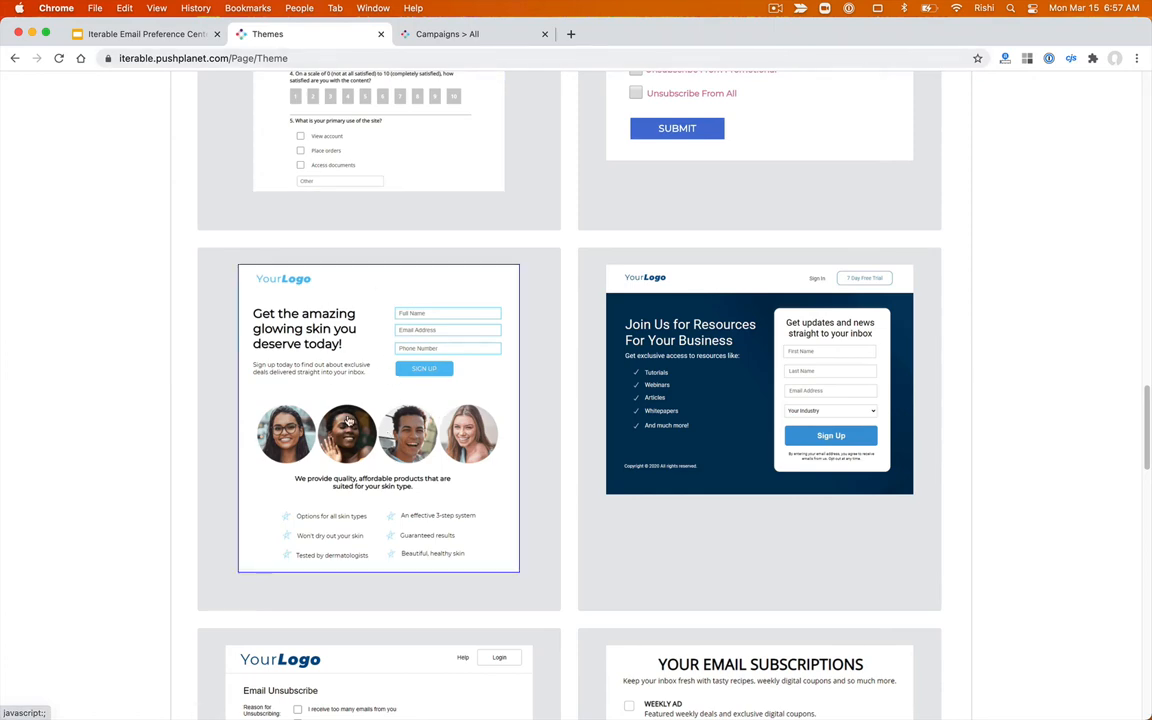
{"action": "scroll", "coordinate": [348, 421], "scroll_direction": "down", "scroll_amount": 5}
{"action": "scroll", "coordinate": [697, 486], "scroll_direction": "down", "scroll_amount": 10}
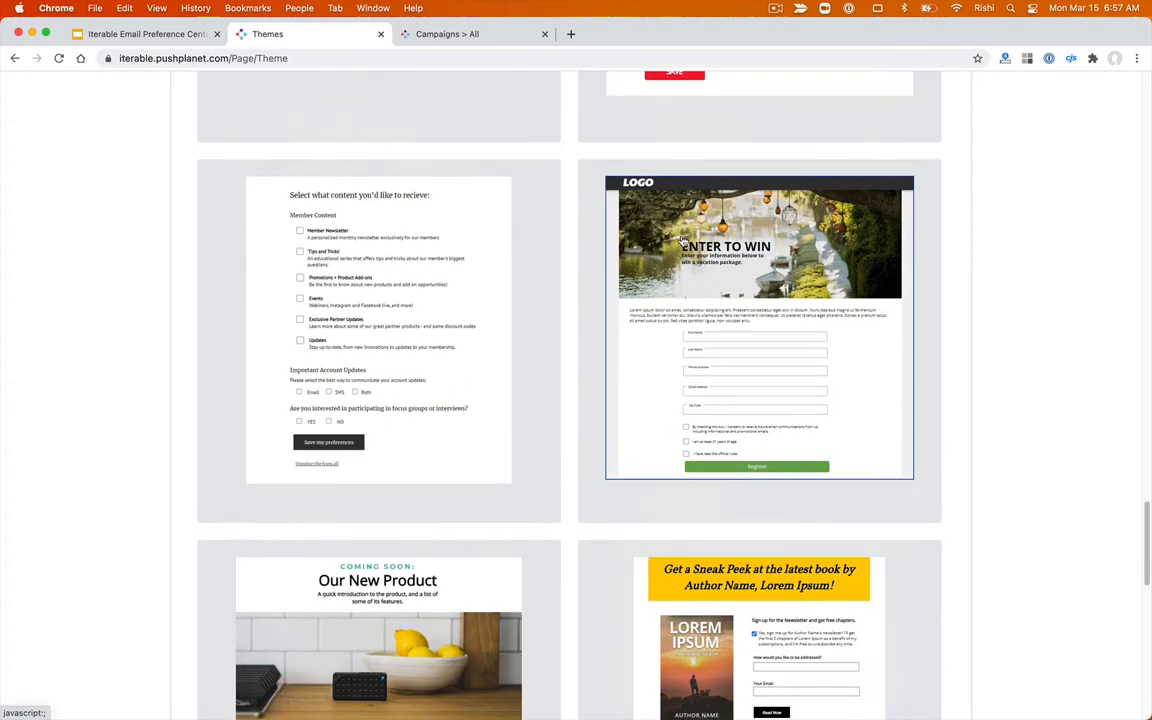
{"action": "scroll", "coordinate": [741, 481], "scroll_direction": "down", "scroll_amount": 2}
{"action": "scroll", "coordinate": [722, 399], "scroll_direction": "down", "scroll_amount": 1}
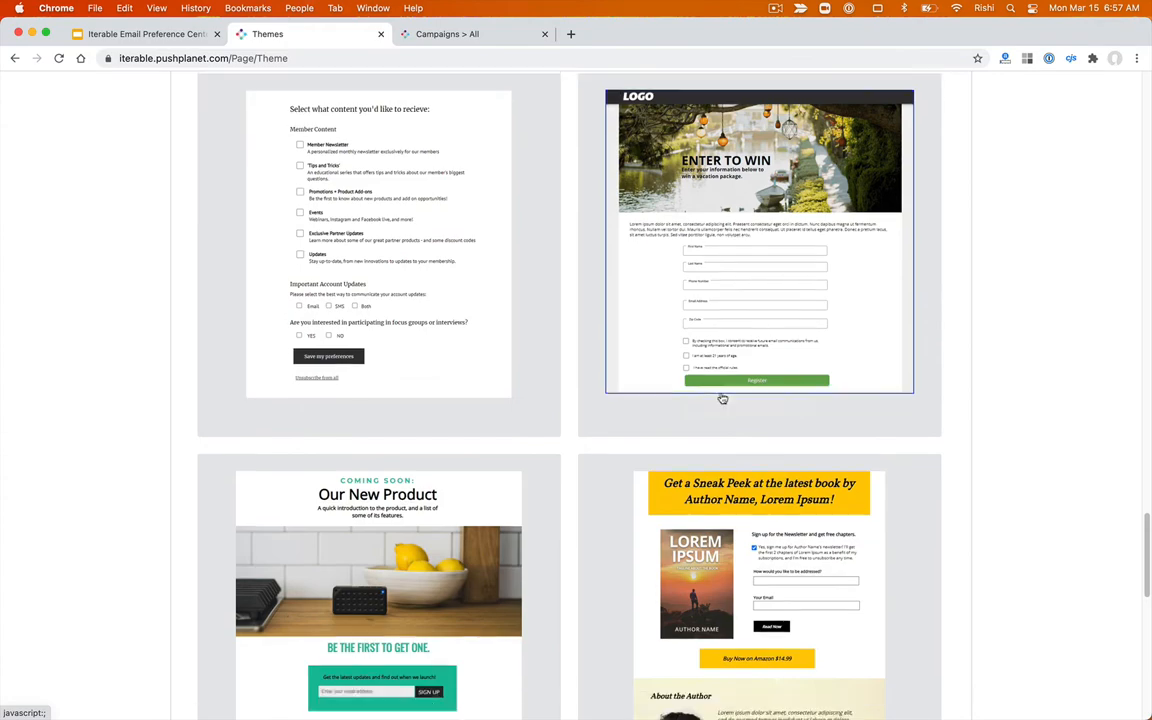
{"action": "scroll", "coordinate": [722, 399], "scroll_direction": "down", "scroll_amount": 8}
{"action": "scroll", "coordinate": [684, 419], "scroll_direction": "up", "scroll_amount": 4}
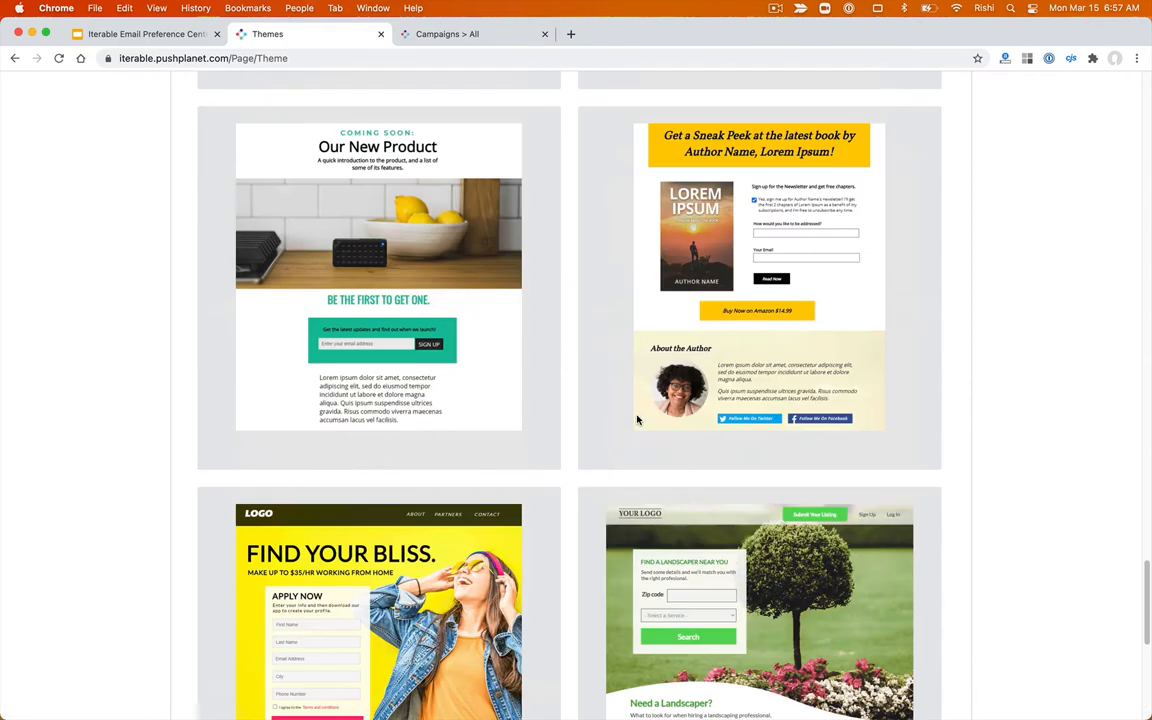
{"action": "scroll", "coordinate": [637, 420], "scroll_direction": "up", "scroll_amount": 12}
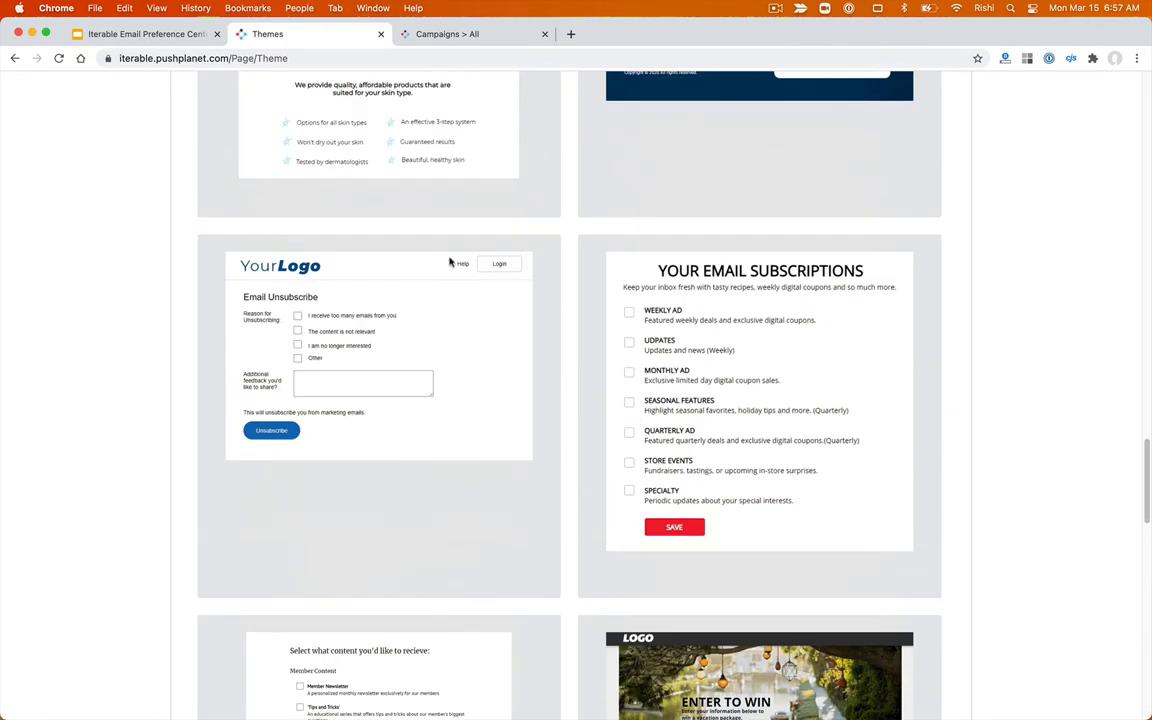
{"action": "scroll", "coordinate": [319, 360], "scroll_direction": "up", "scroll_amount": 6}
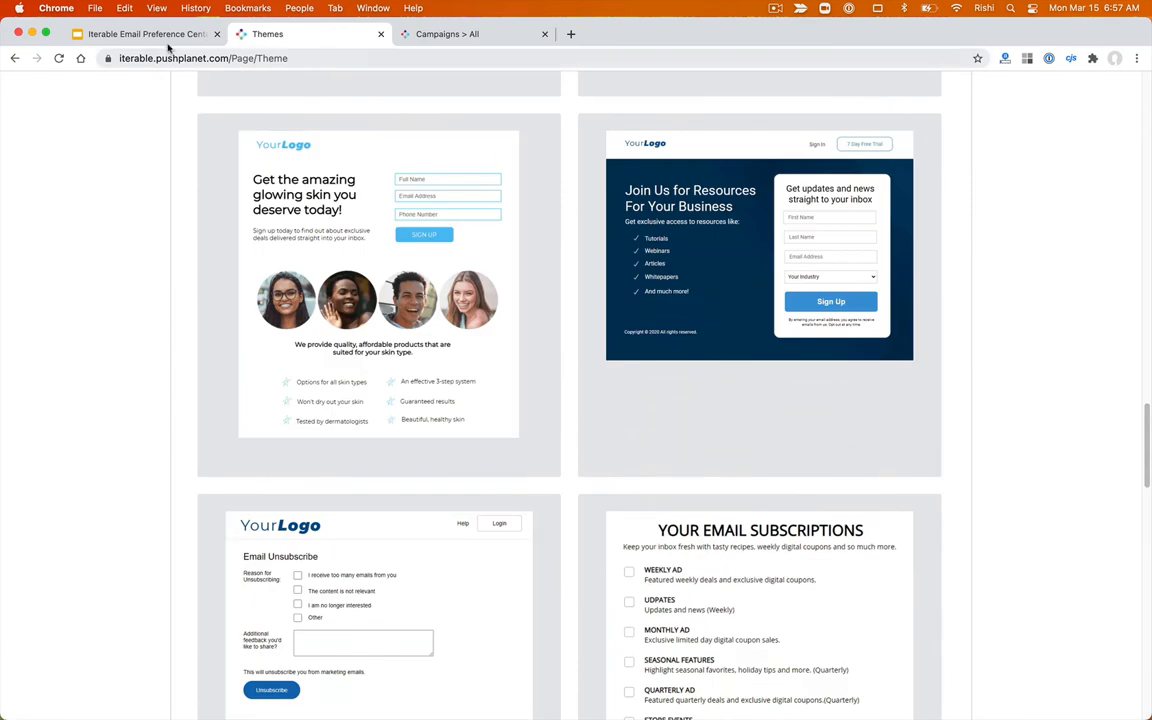
- Switch to Google Slides to view the "Add your Favicon & Metadata to your account" slide, and return to Push Planet
{"action": "left_click", "coordinate": [163, 36]}
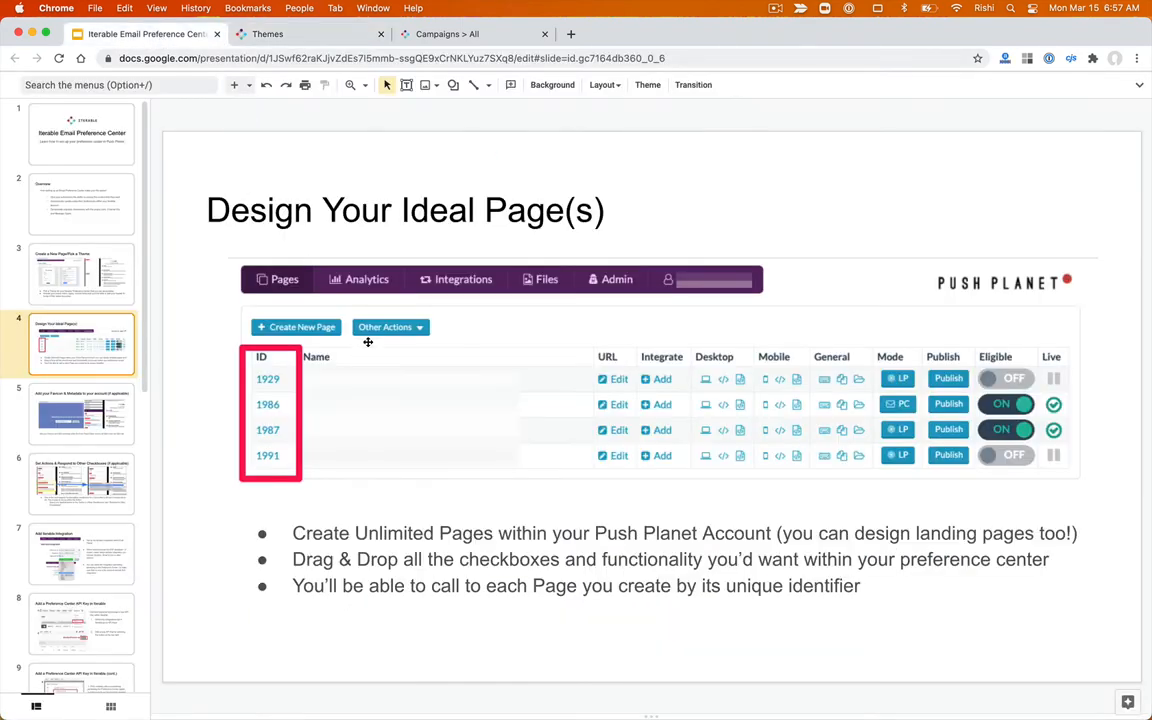
{"action": "left_click", "coordinate": [86, 418]}
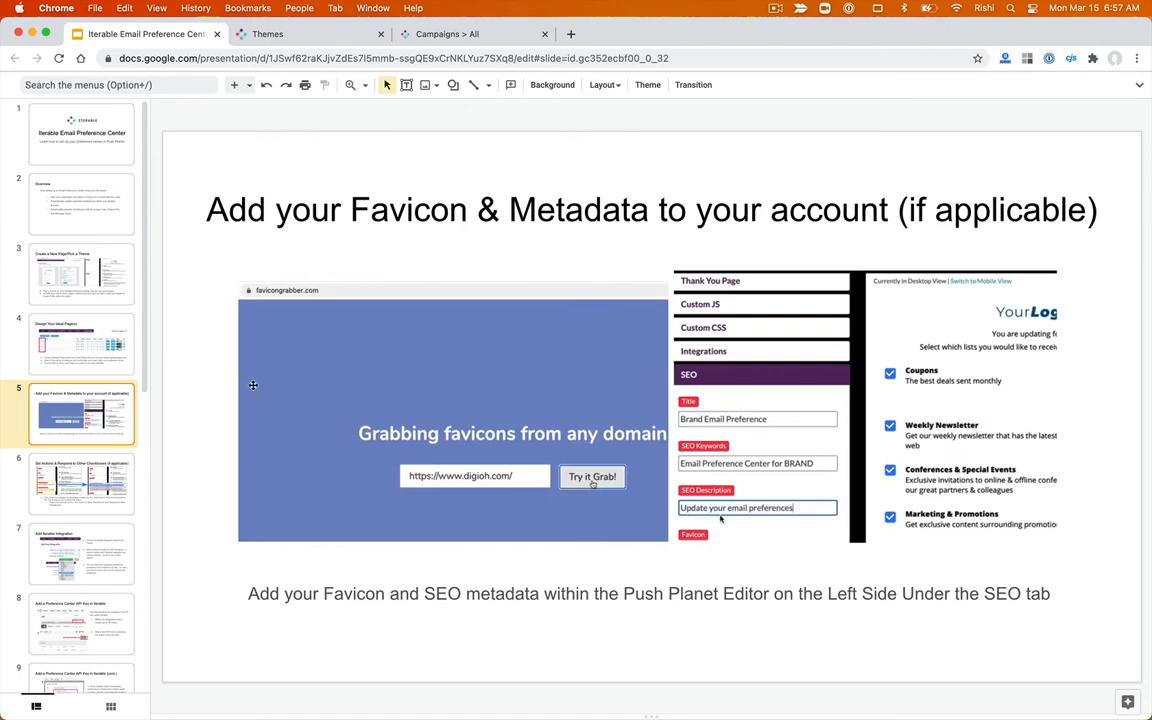
{"action": "left_click", "coordinate": [327, 33]}
- Leave the theme gallery and open the "Email Preference Center v1" page from the page list for editing
{"action": "scroll", "coordinate": [380, 220], "scroll_direction": "up", "scroll_amount": 10}
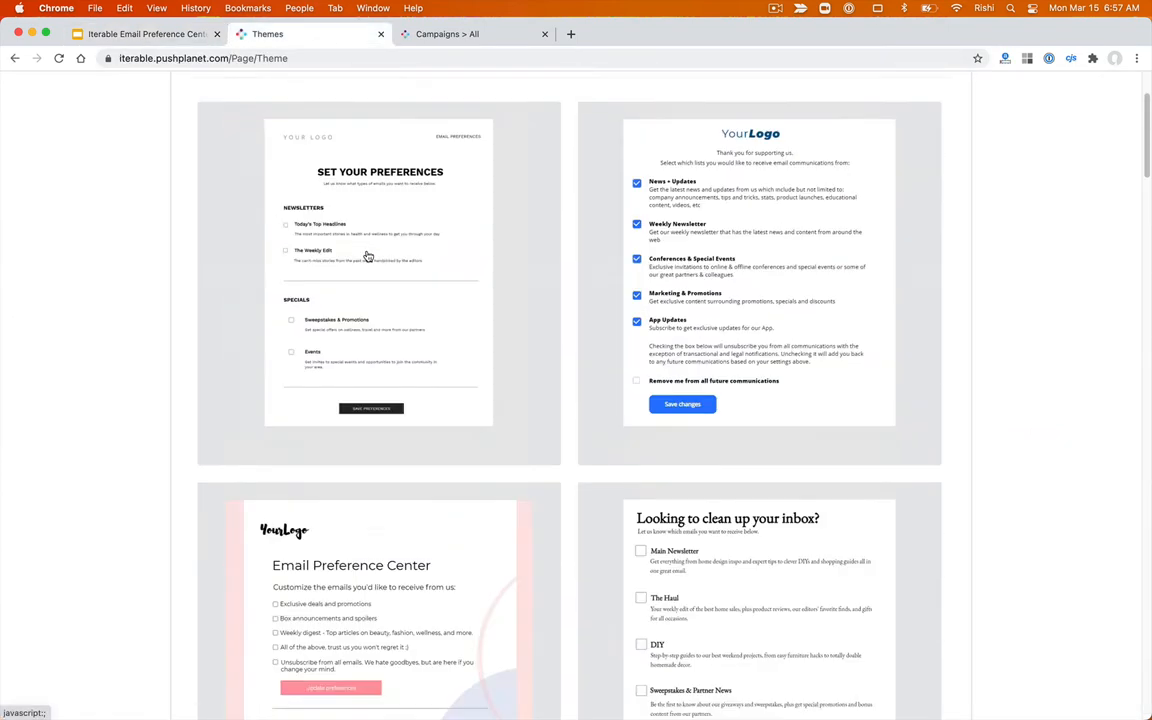
{"action": "scroll", "coordinate": [330, 230], "scroll_direction": "up", "scroll_amount": 5}
{"action": "key", "text": "super+bracketleft"}
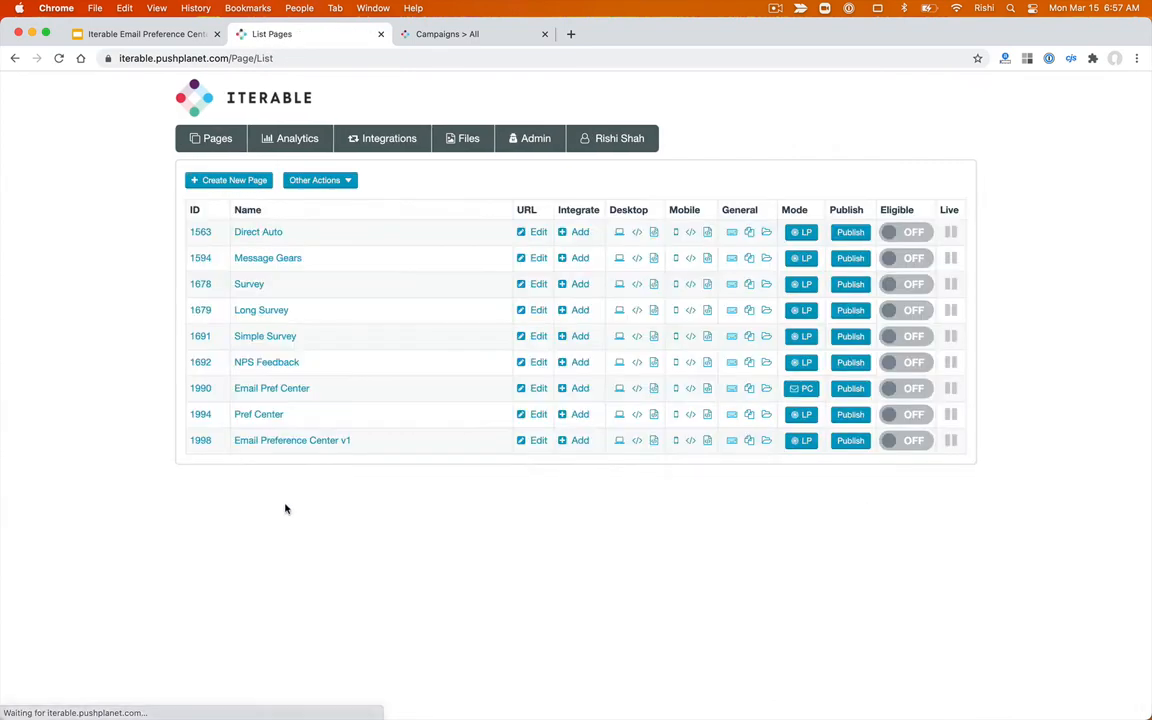
{"action": "left_click", "coordinate": [278, 441]}
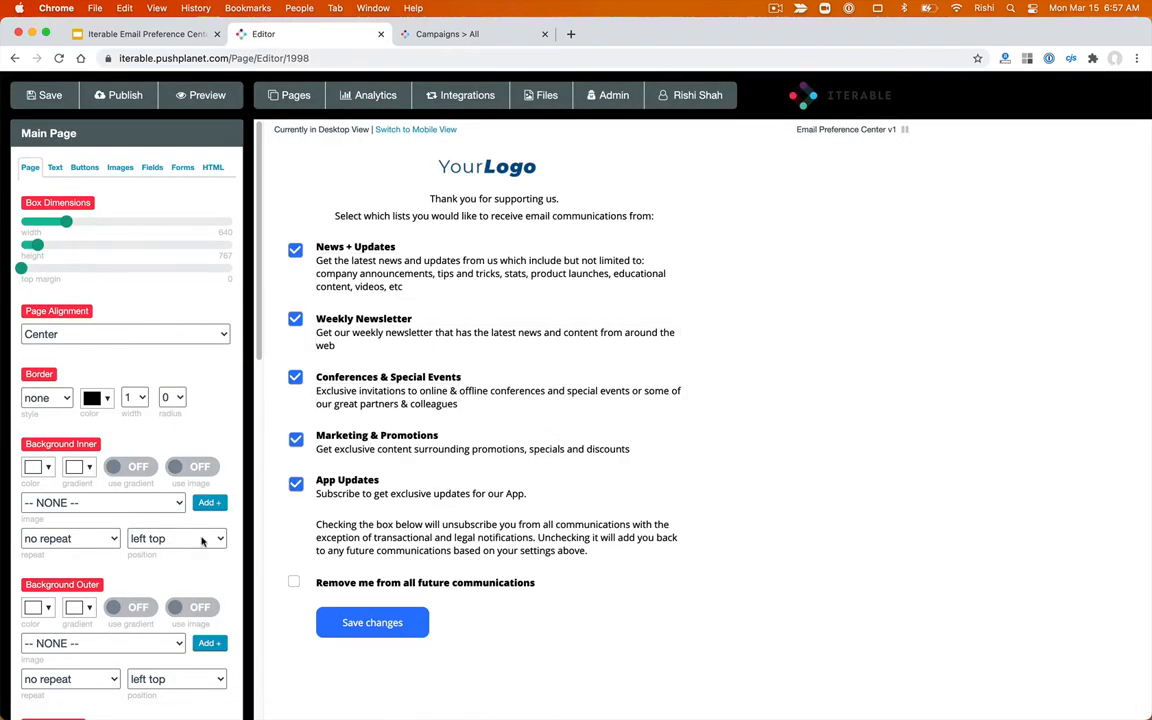
- Set the page's SEO title to "BrandName Email Preference Center"
{"action": "scroll", "coordinate": [150, 545], "scroll_direction": "down", "scroll_amount": 10}
{"action": "left_click", "coordinate": [57, 694]}
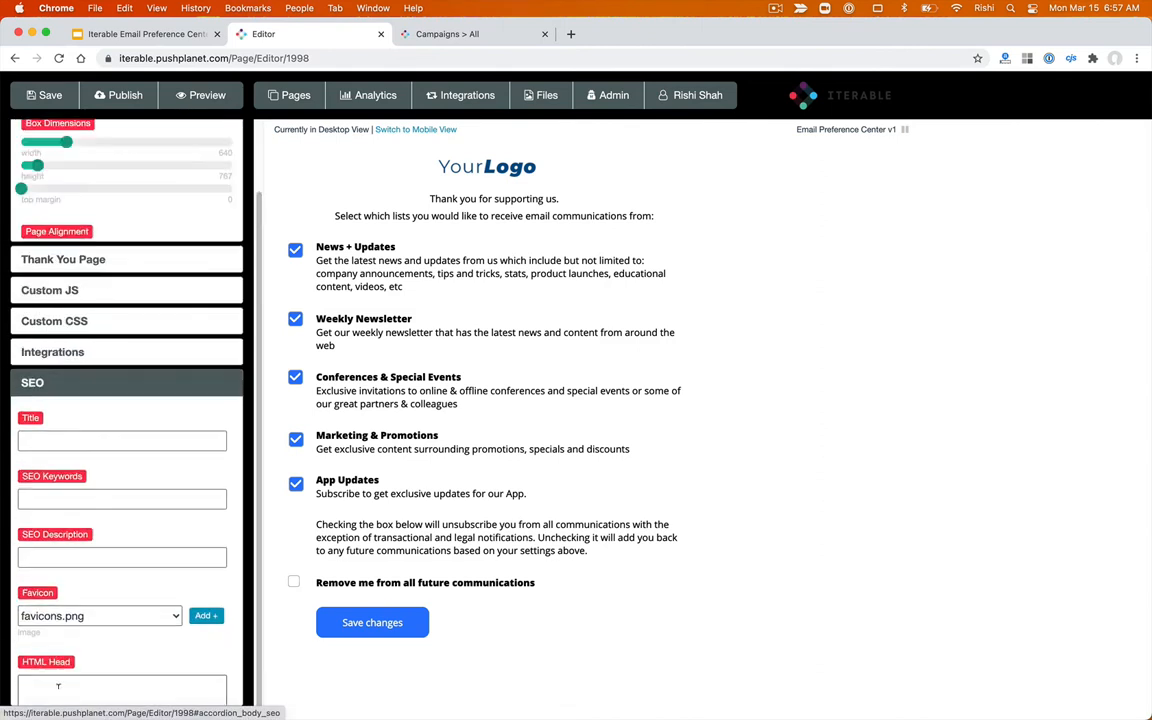
{"action": "left_click", "coordinate": [60, 345]}
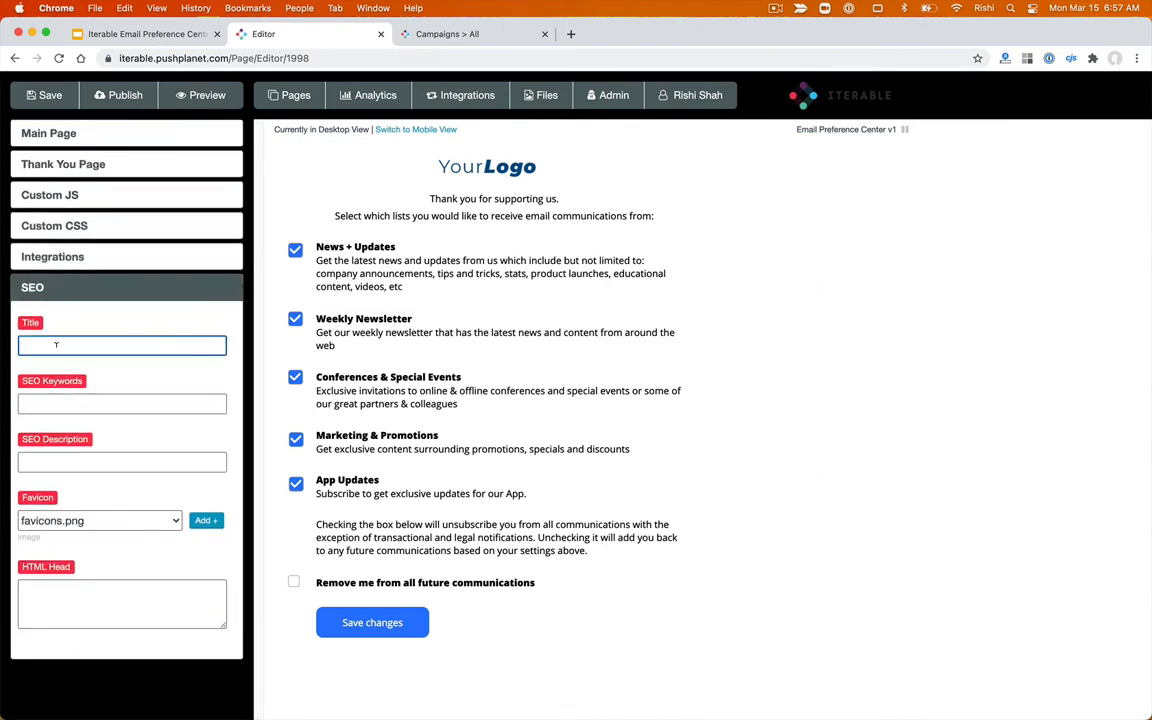
{"action": "type", "text": "Bre"}
{"action": "type", "text": "ndName Email Preference Center"}
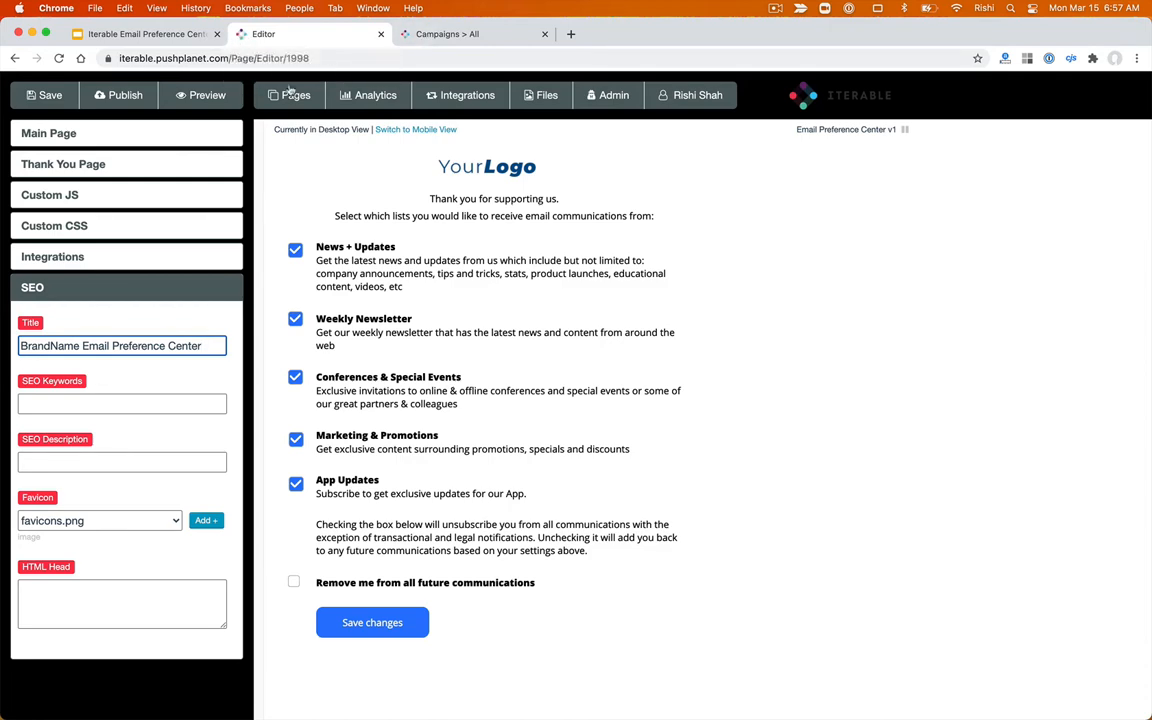
- Preview the page and copy the full web address of the preview
{"action": "left_click", "coordinate": [209, 98]}
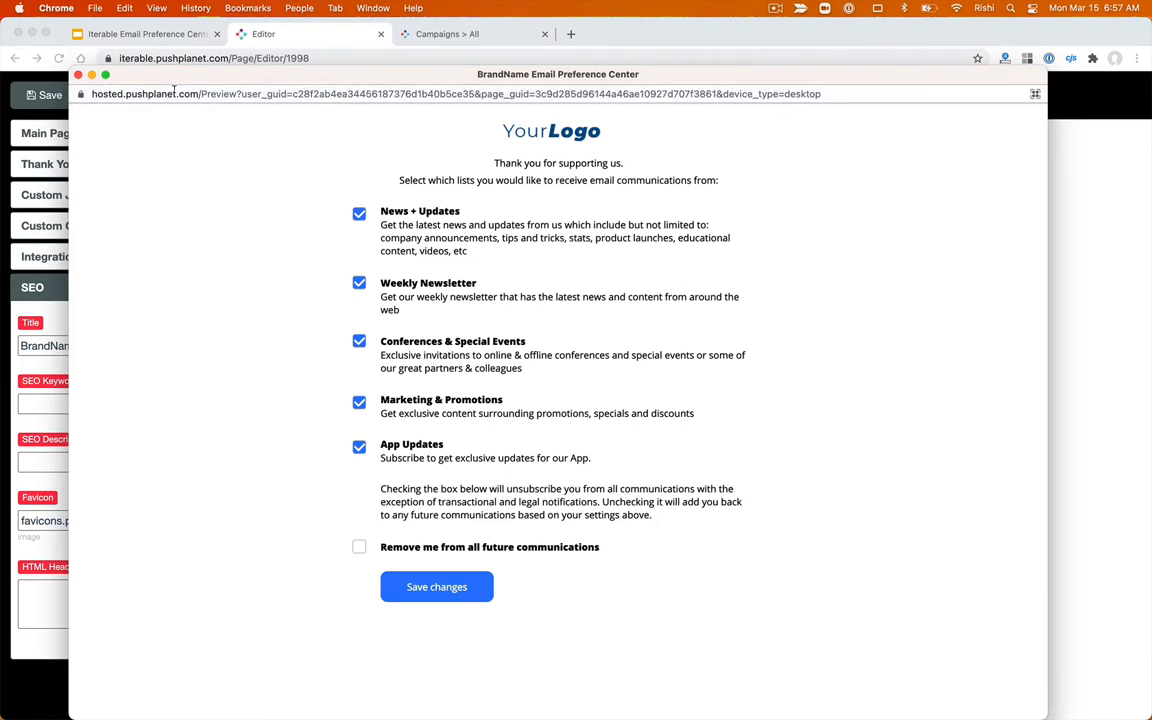
{"action": "double_click", "coordinate": [174, 88]}
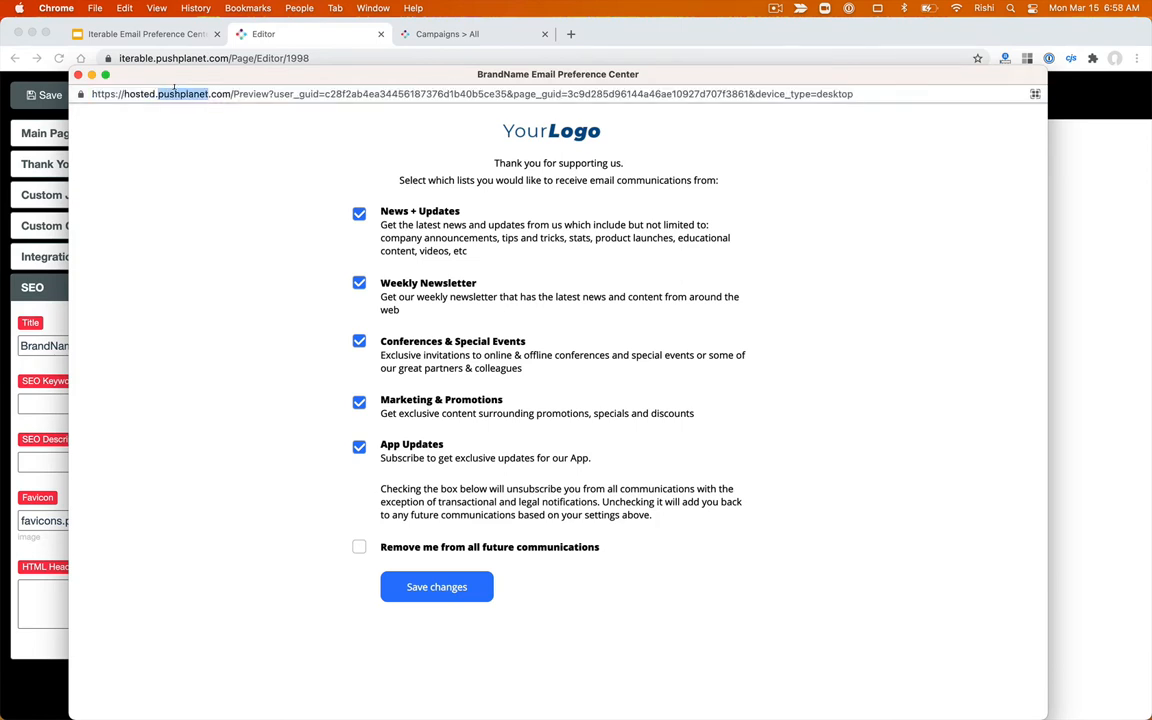
{"action": "left_click", "coordinate": [174, 88]}
{"action": "key", "text": "cmd+c"}
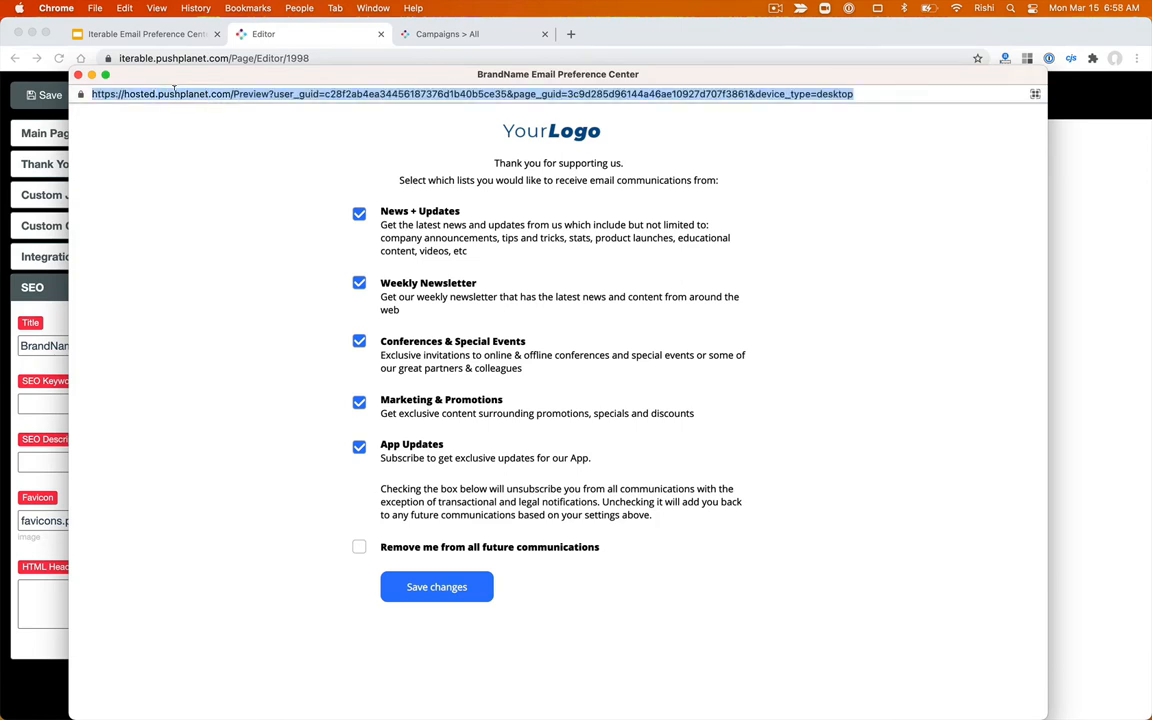
- Close the preview window and load the copied preview address in a new browser tab
{"action": "left_click", "coordinate": [78, 75]}
{"action": "left_click", "coordinate": [571, 34]}
{"action": "key", "text": "cmd+v"}
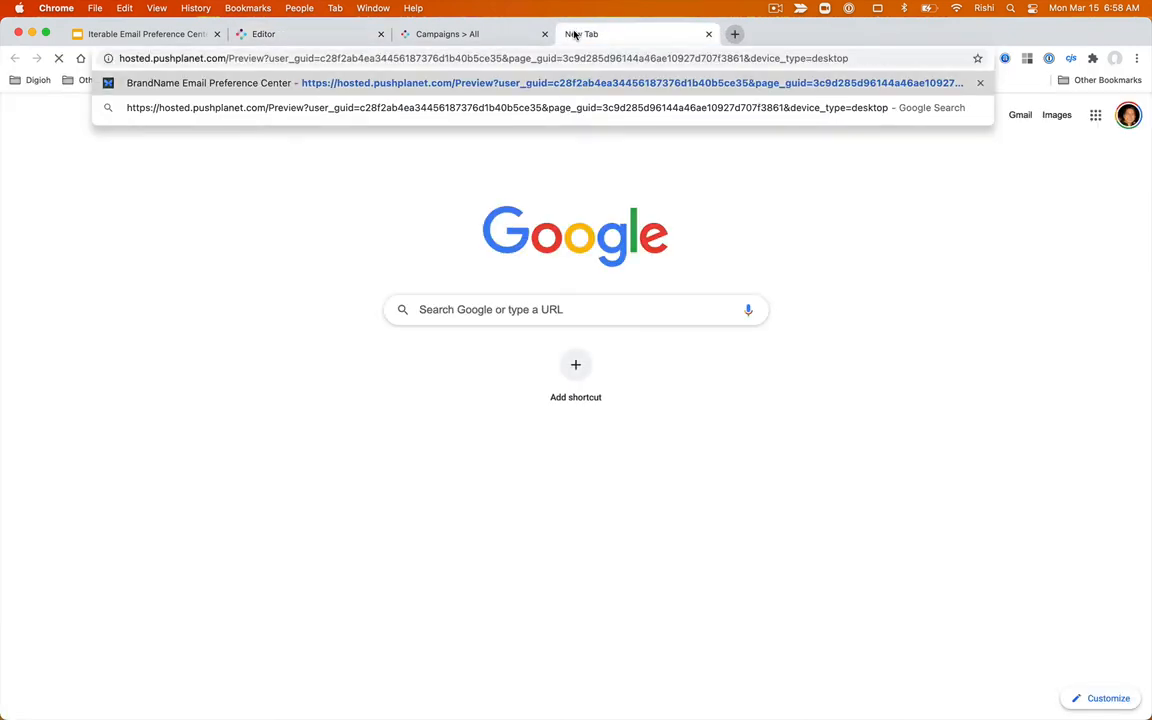
{"action": "key", "text": "Return"}
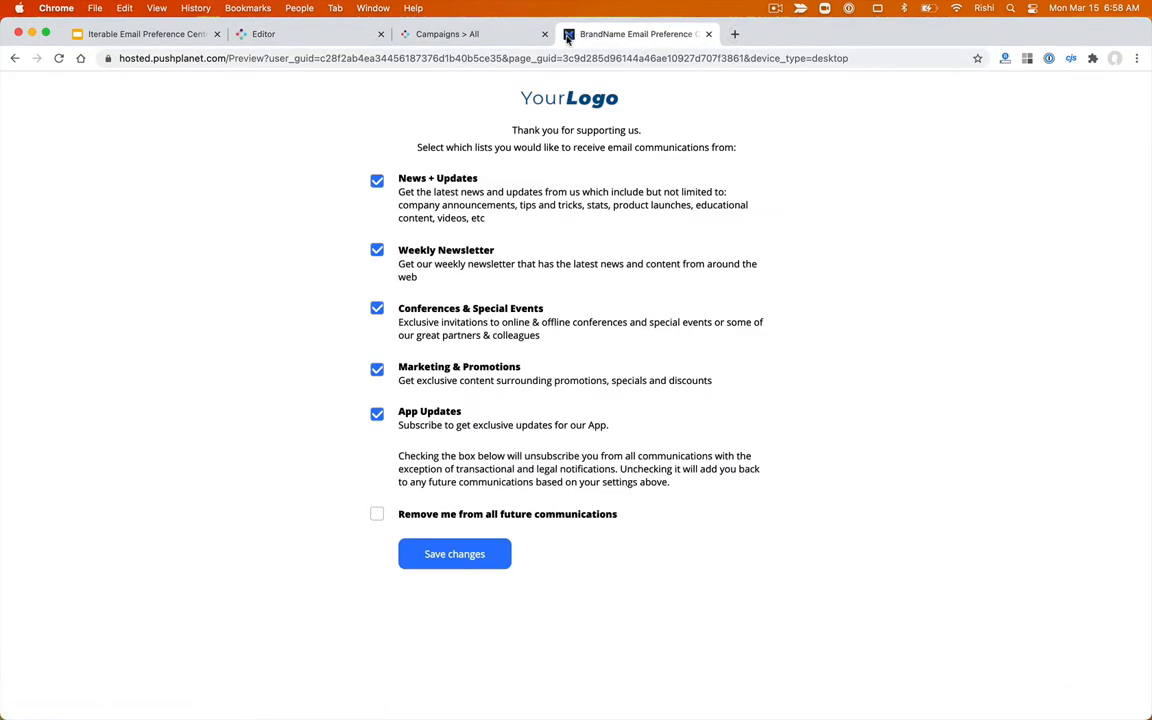
- Close the preview page and open the "Set Actions & Respond to Other Checkboxes" slide in the Google Slides presentation
{"action": "left_click", "coordinate": [708, 34]}
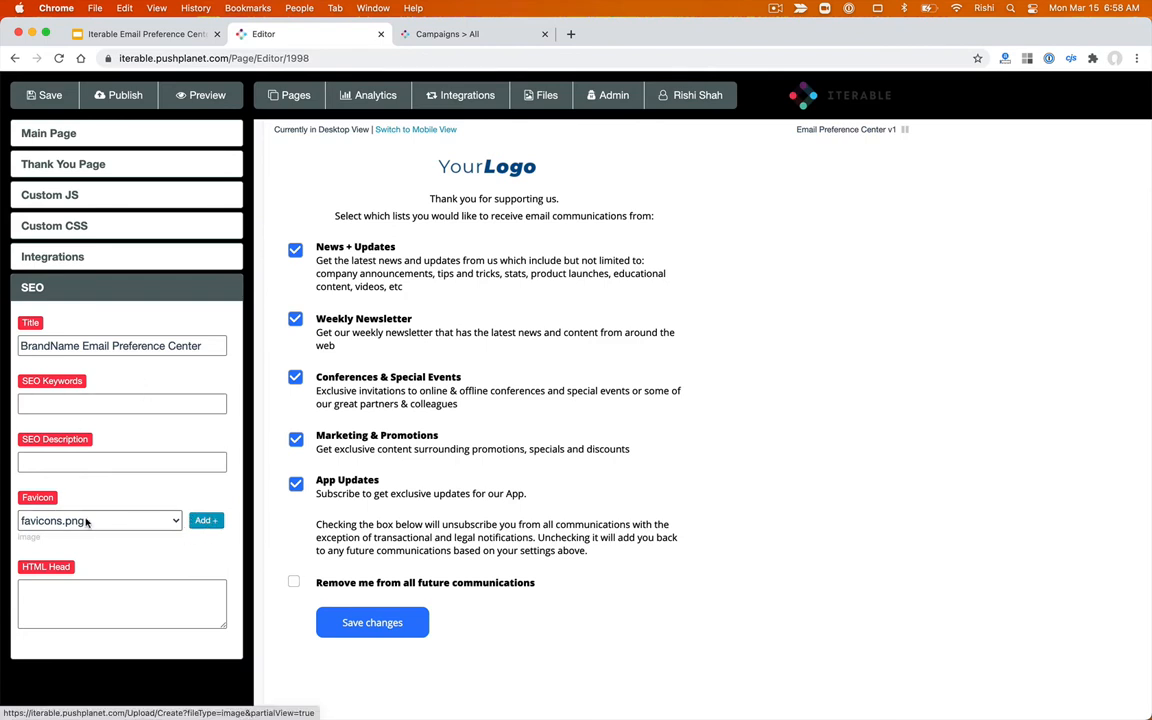
{"action": "left_click", "coordinate": [178, 42]}
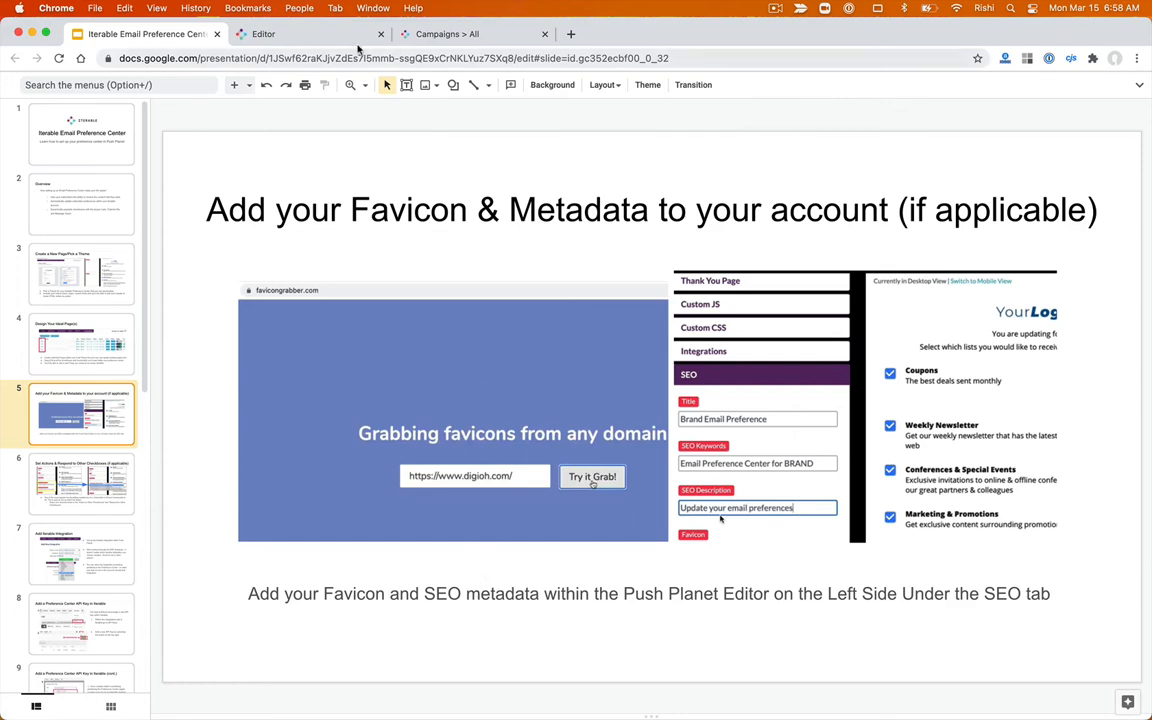
{"action": "left_click", "coordinate": [300, 38]}
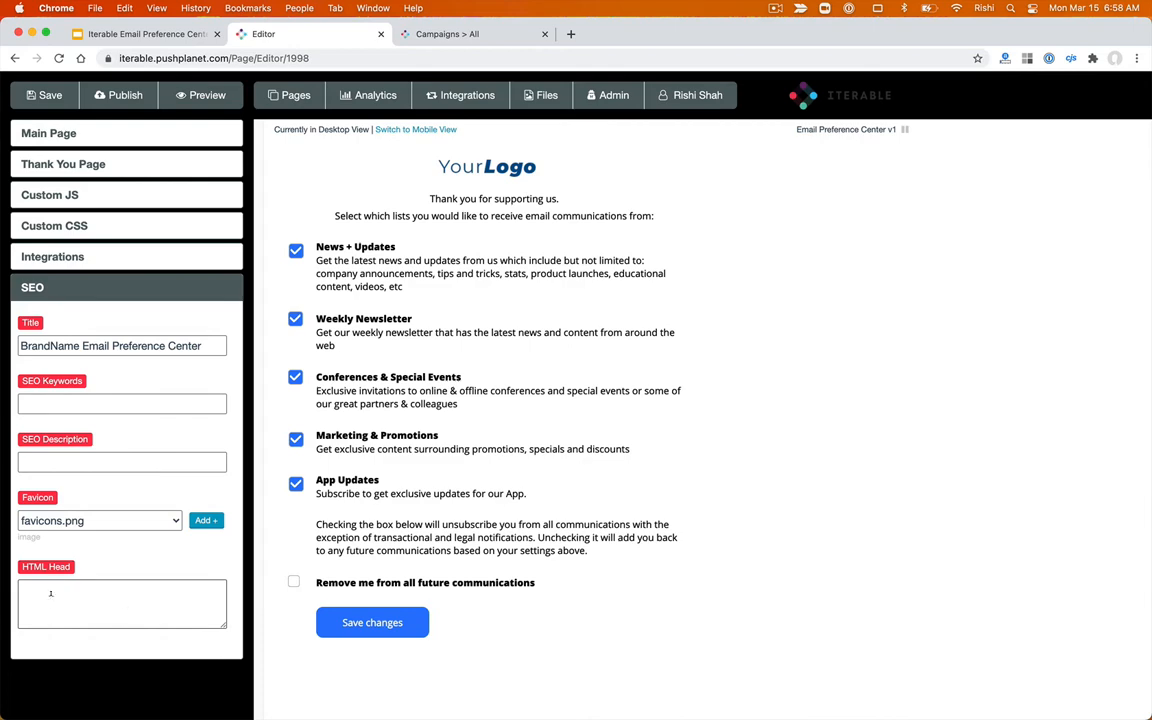
{"action": "left_click", "coordinate": [180, 37]}
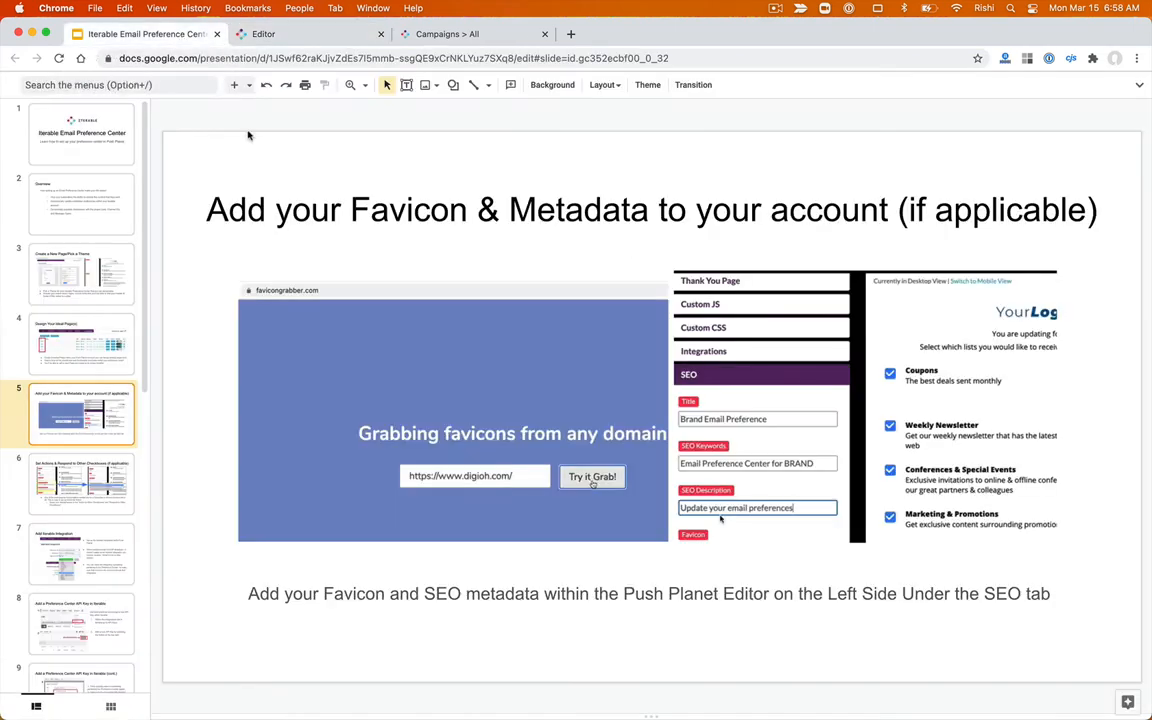
{"action": "left_click", "coordinate": [316, 33]}
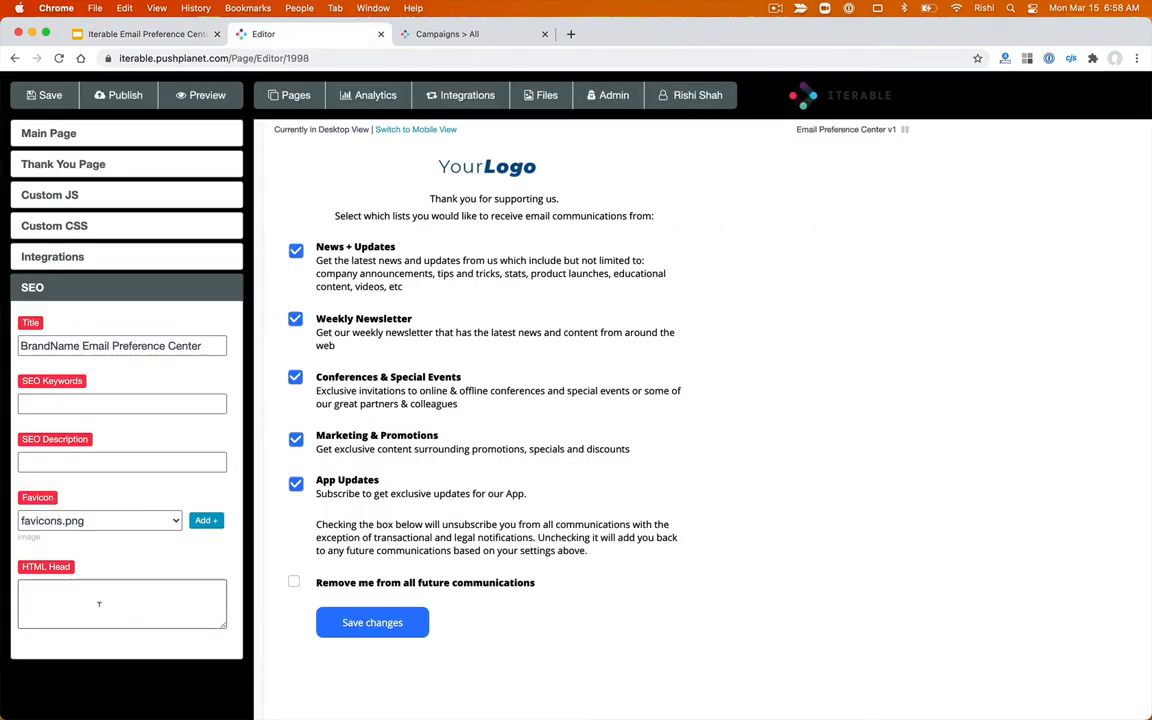
{"action": "left_click", "coordinate": [140, 36]}
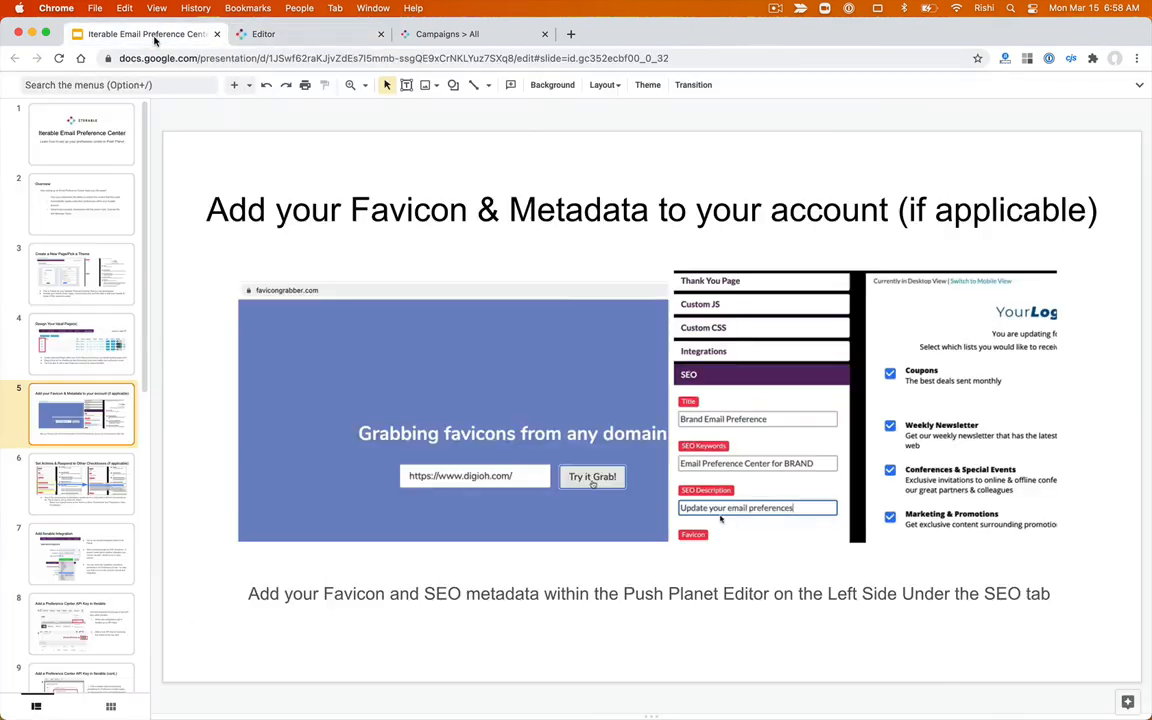
{"action": "left_click", "coordinate": [101, 490]}
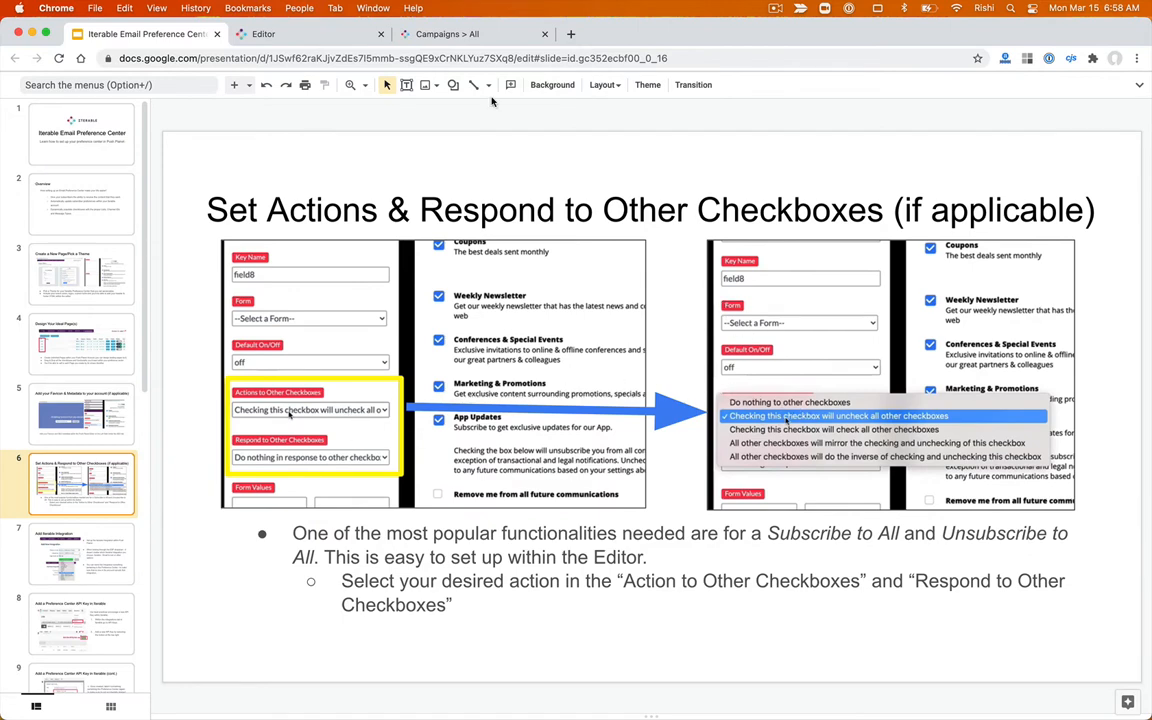
- In the Push Planet editor, set the "Remove me from all future communications" checkbox's action to "Checking this checkbox will uncheck all other checkboxes"
{"action": "left_click", "coordinate": [285, 35]}
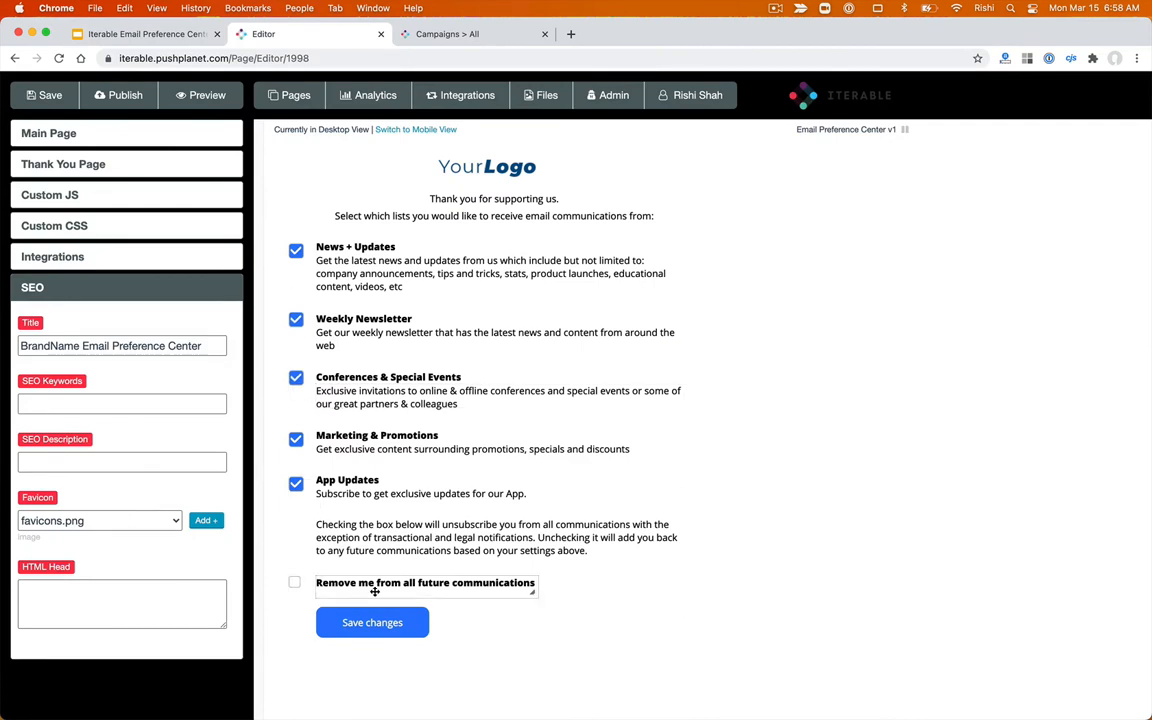
{"action": "left_click", "coordinate": [295, 599]}
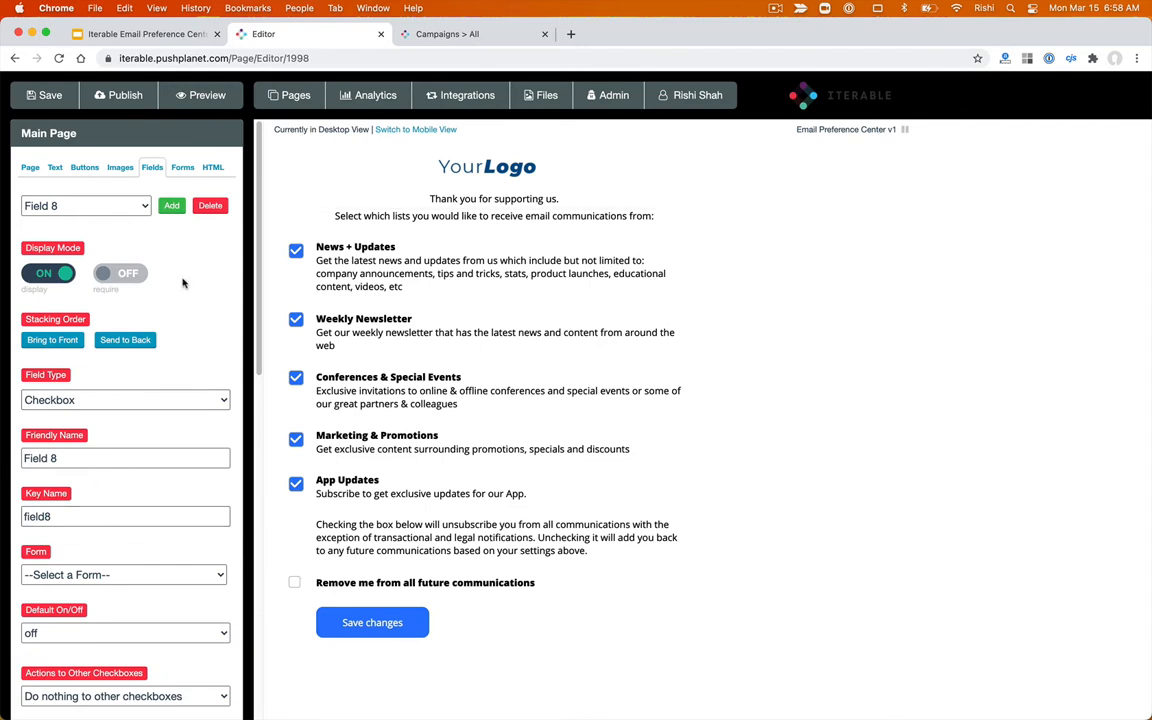
{"action": "scroll", "coordinate": [90, 400], "scroll_direction": "down", "scroll_amount": 5}
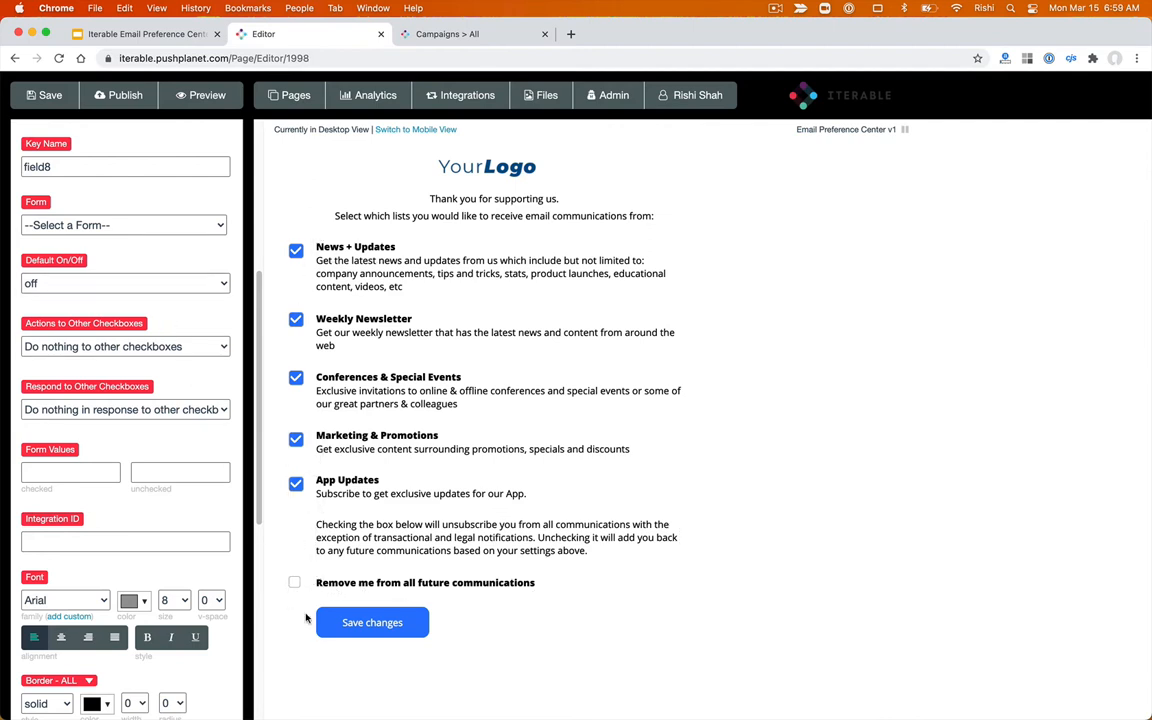
{"action": "left_click", "coordinate": [79, 344]}
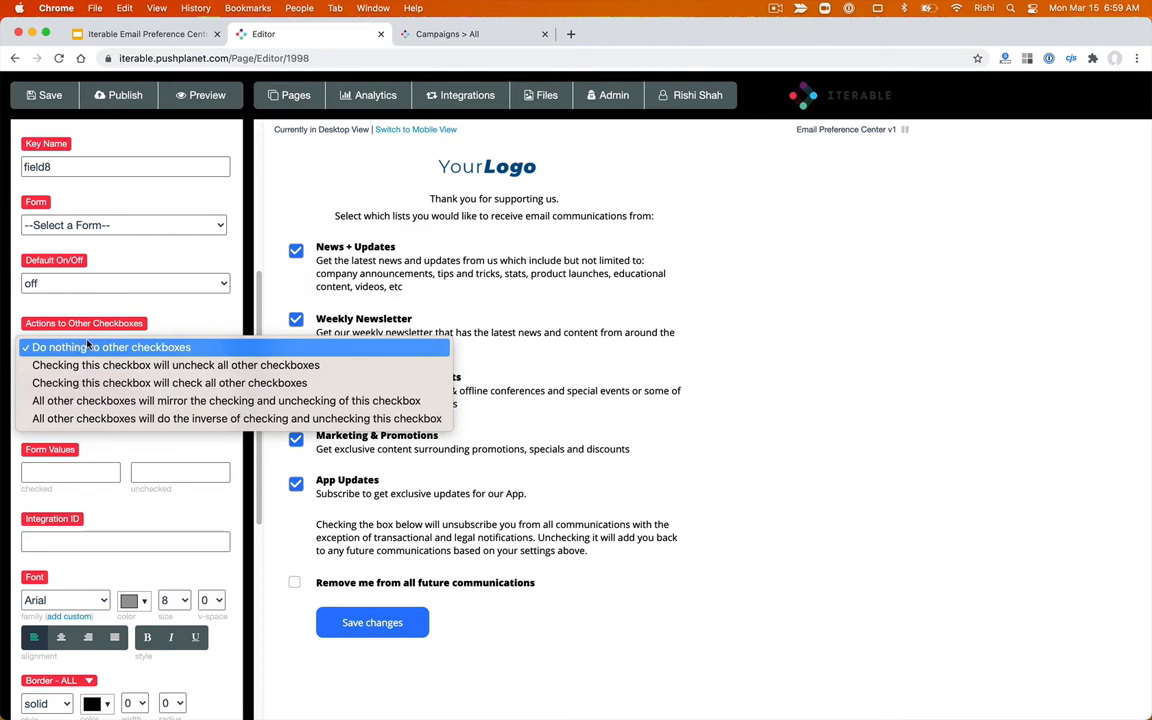
{"action": "left_click", "coordinate": [272, 532]}
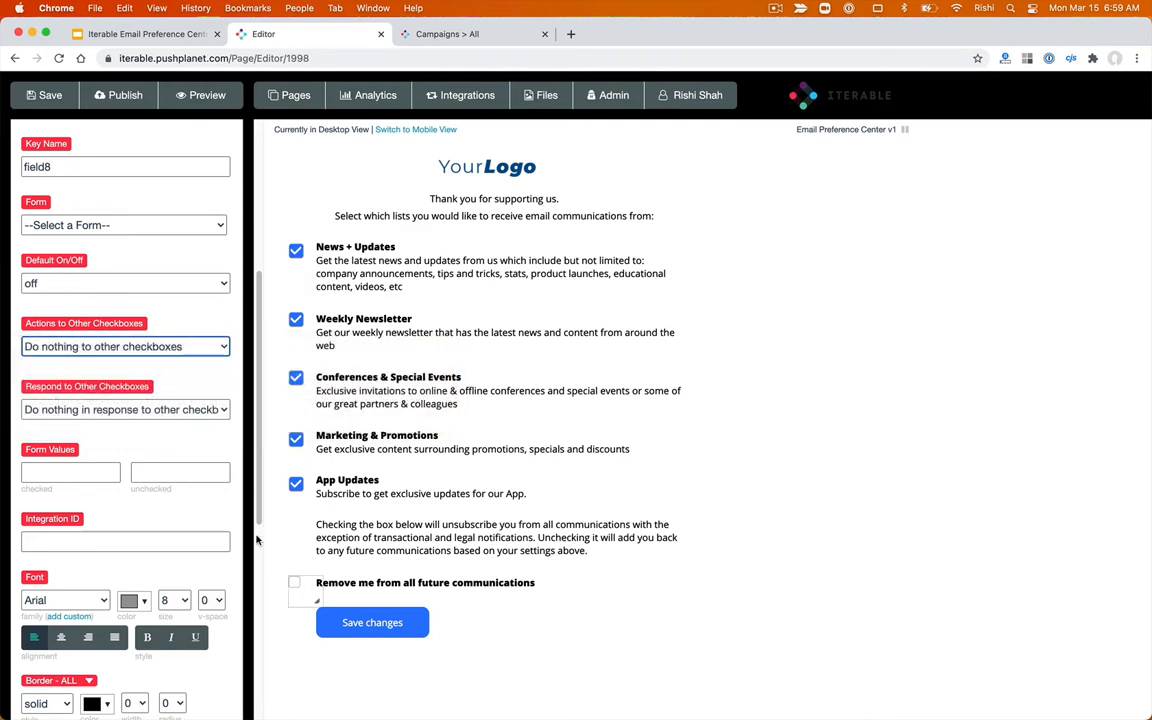
{"action": "scroll", "coordinate": [80, 265], "scroll_direction": "up", "scroll_amount": 7}
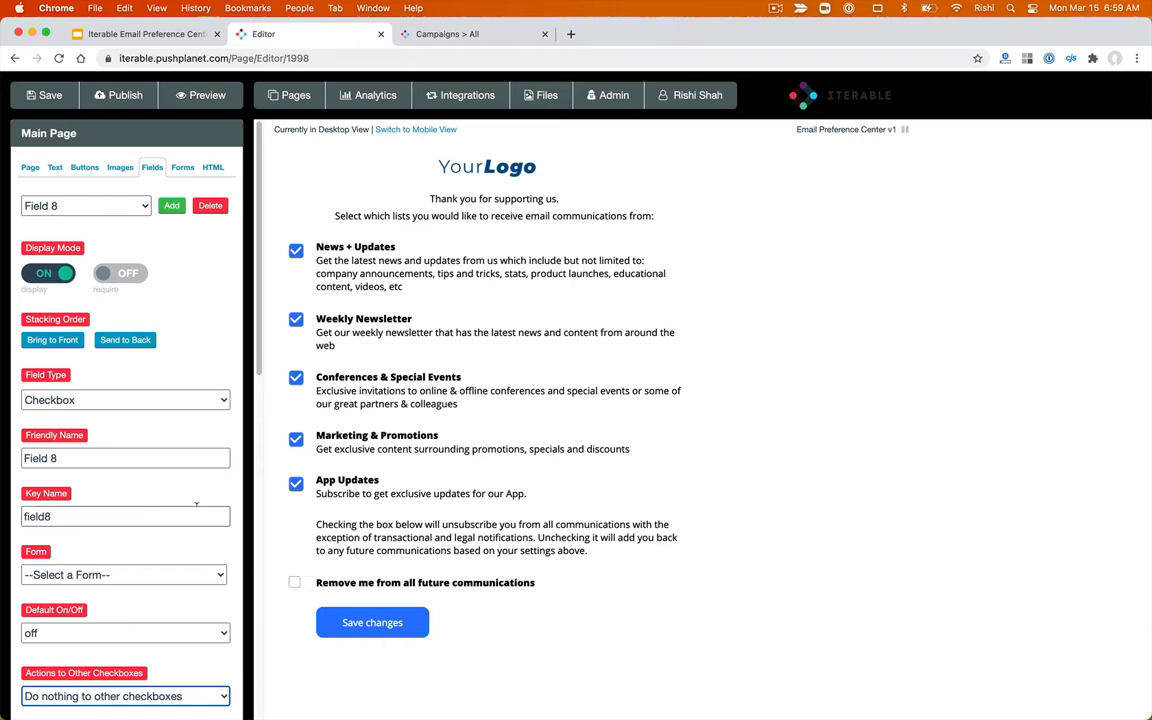
{"action": "scroll", "coordinate": [150, 500], "scroll_direction": "down", "scroll_amount": 5}
{"action": "left_click", "coordinate": [125, 528]}
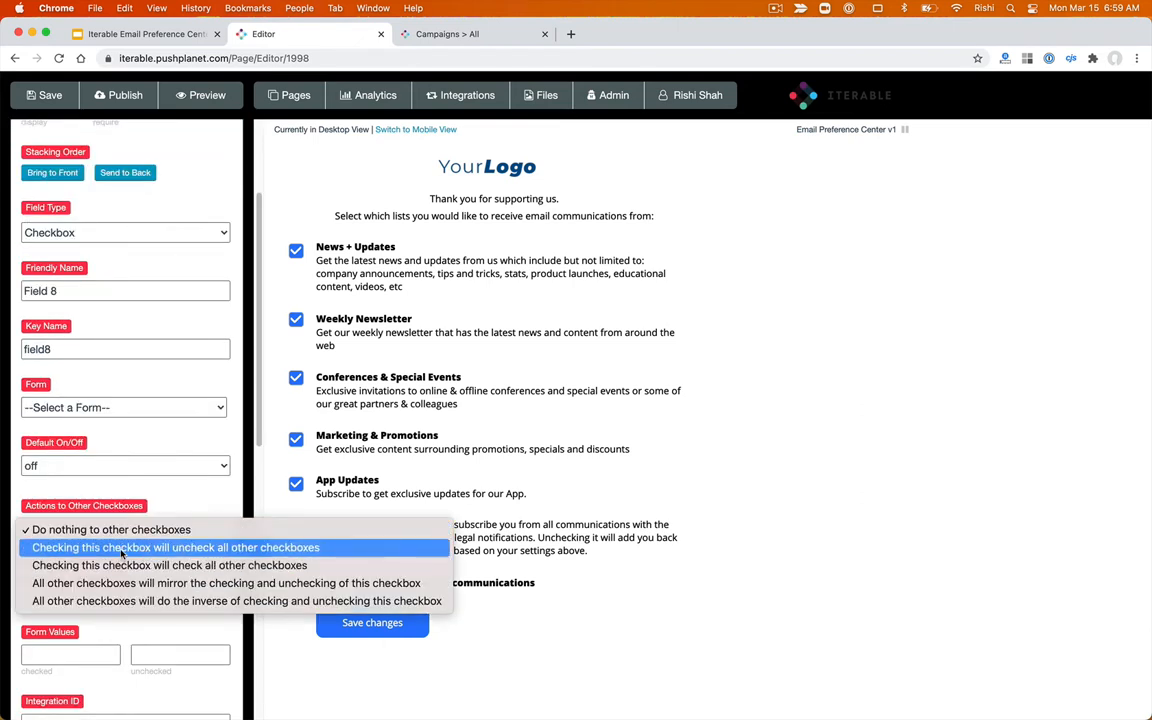
{"action": "left_click", "coordinate": [121, 548]}
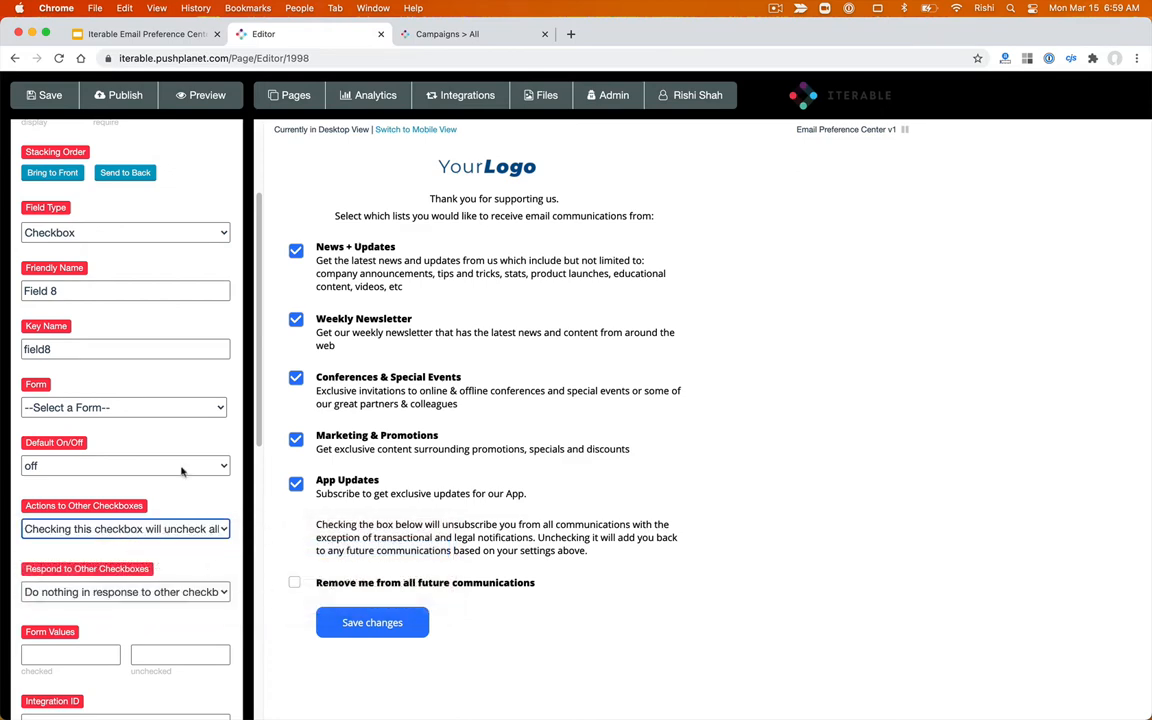
- Preview the page, test the "Remove me from all future communications" checkbox, and close the preview
{"action": "left_click", "coordinate": [197, 100]}
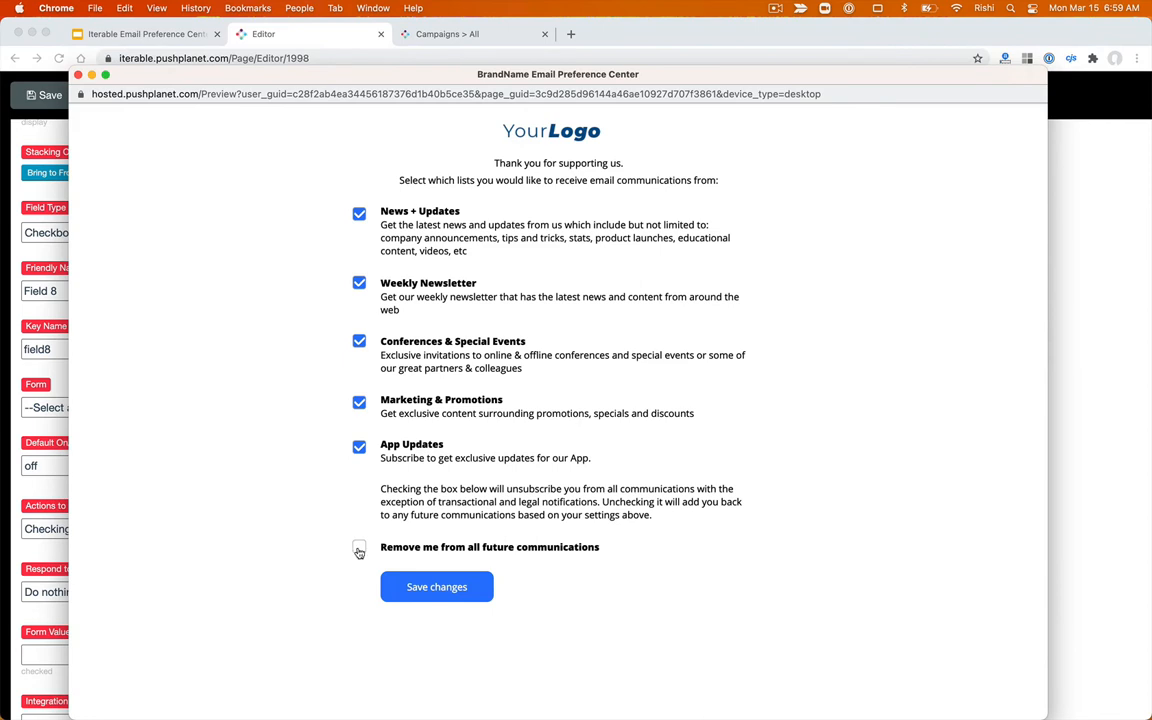
{"action": "left_click", "coordinate": [359, 549]}
{"action": "left_click", "coordinate": [77, 77]}
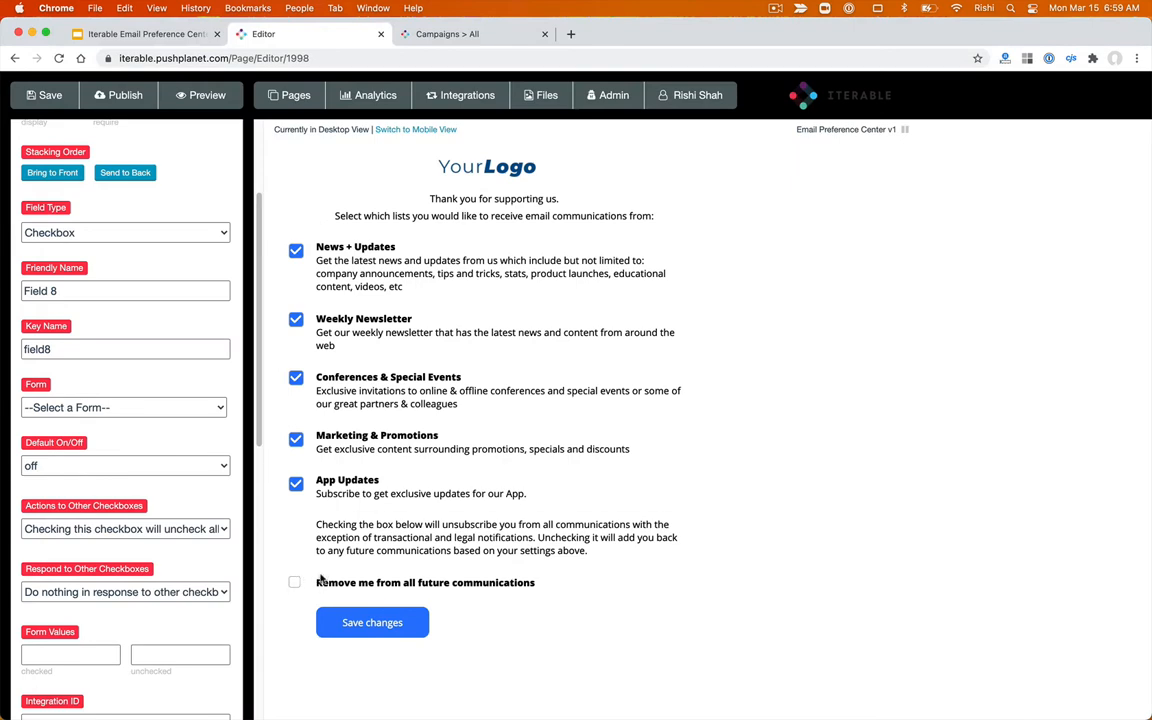
- Change the "Remove me from all future communications" label text to "Add me to all communications"
{"action": "left_click", "coordinate": [339, 582]}
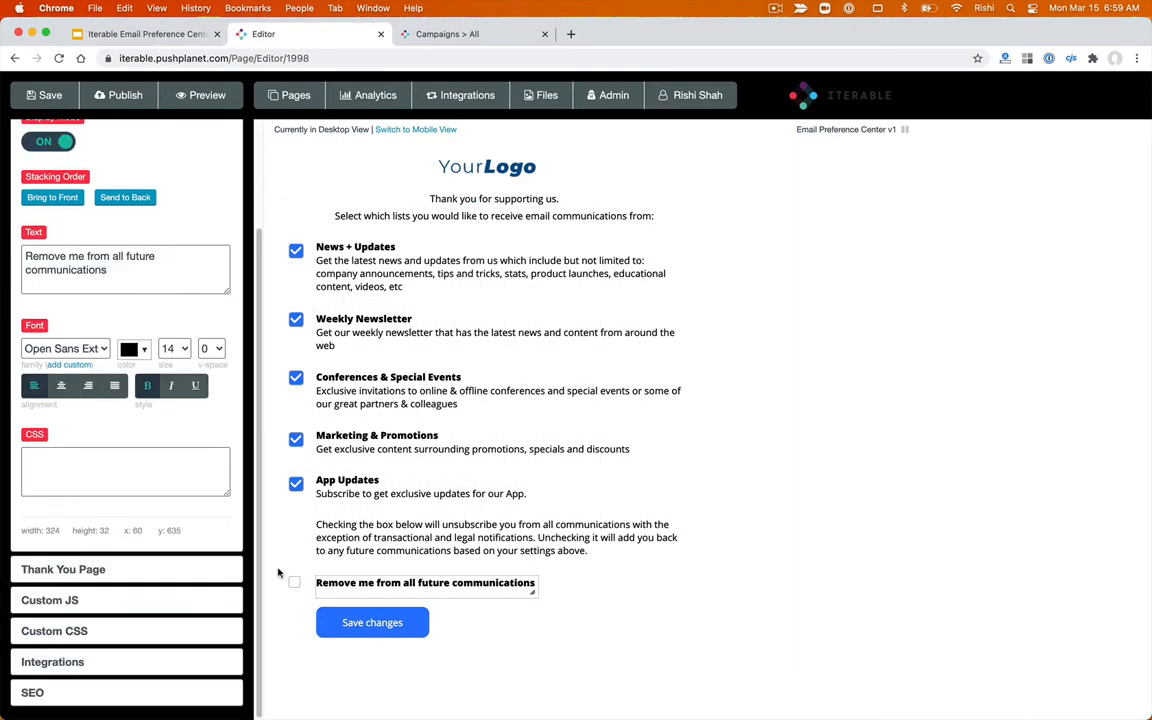
{"action": "left_click", "coordinate": [163, 291]}
{"action": "key", "text": "super+a"}
{"action": "type", "text": "Add m"}
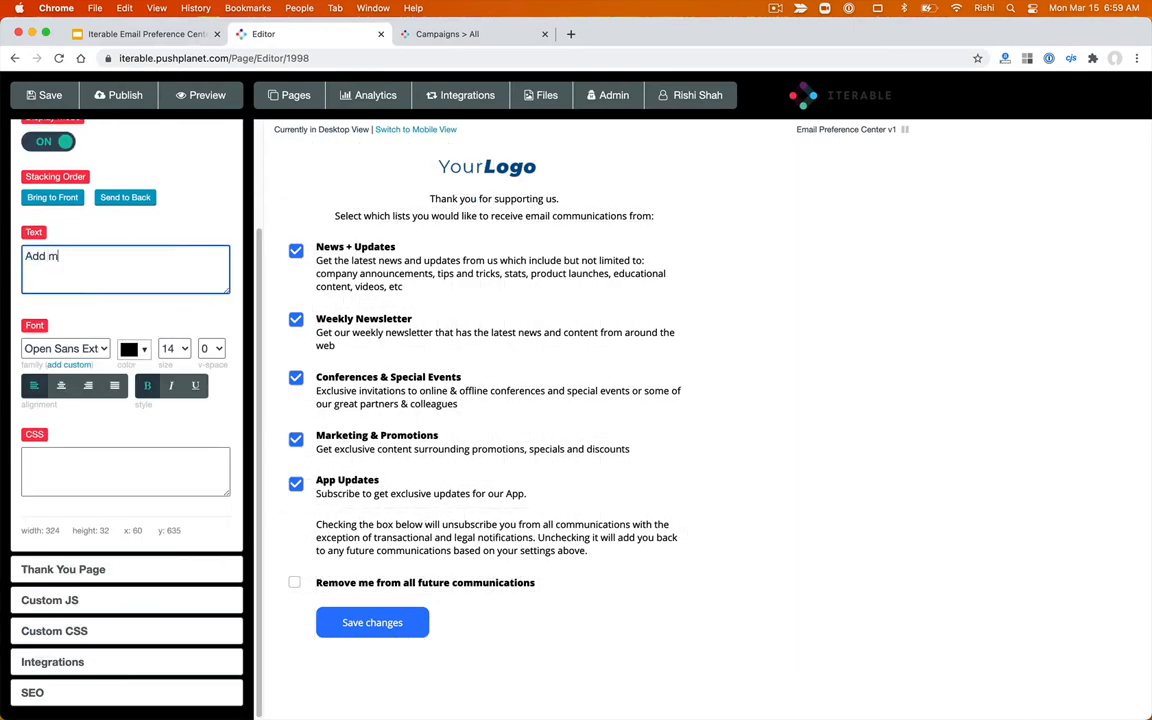
{"action": "type", "text": "e to all commun"}
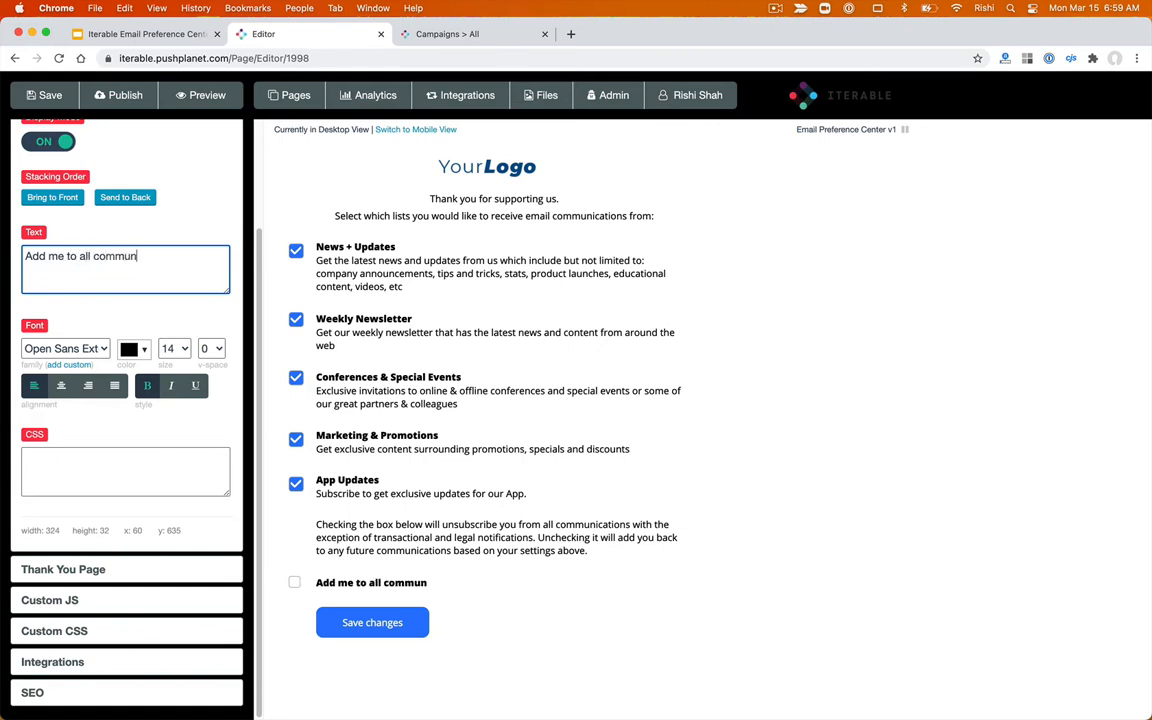
{"action": "type", "text": "ications"}
- Set the checkbox's action to "Checking this checkbox will check all other checkboxes" and keep its response at "Do nothing in response to other checkboxes"
{"action": "left_click", "coordinate": [291, 583]}
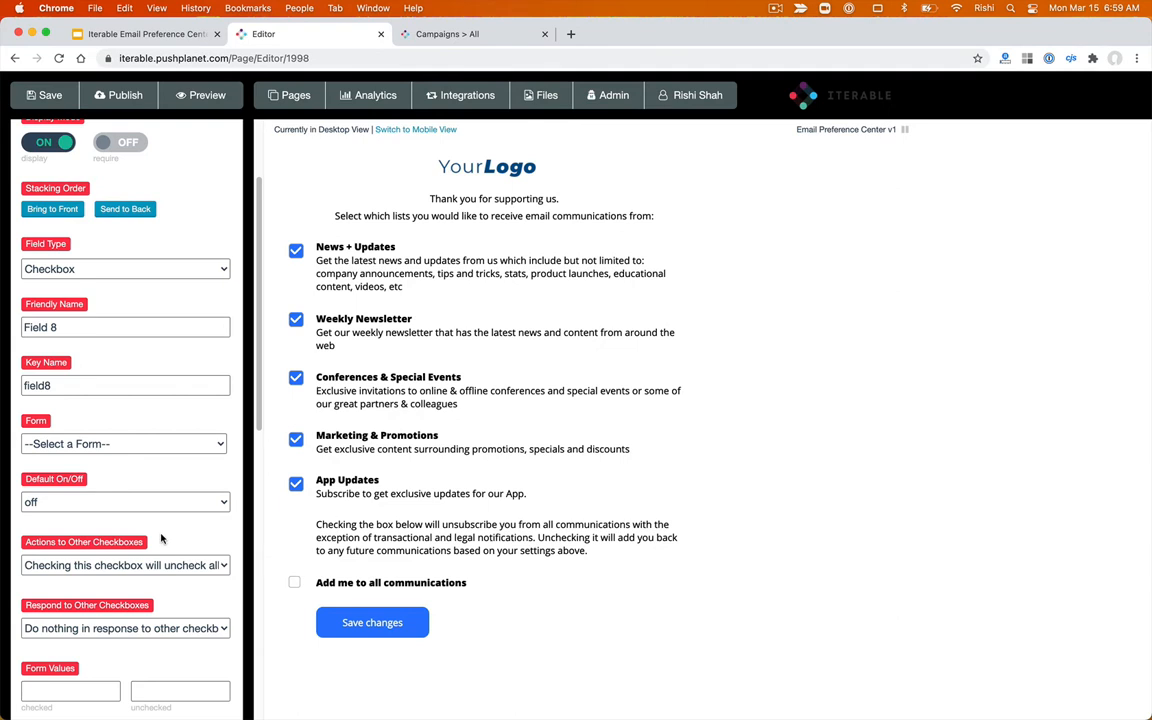
{"action": "left_click", "coordinate": [158, 565]}
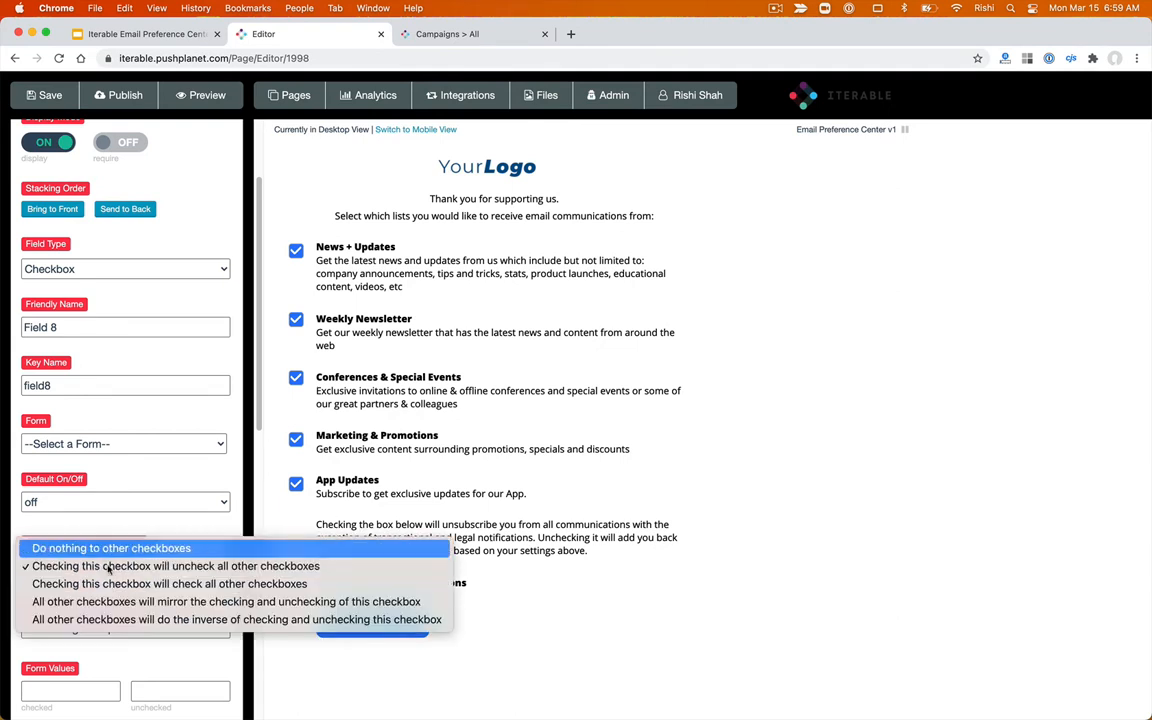
{"action": "left_click", "coordinate": [162, 584]}
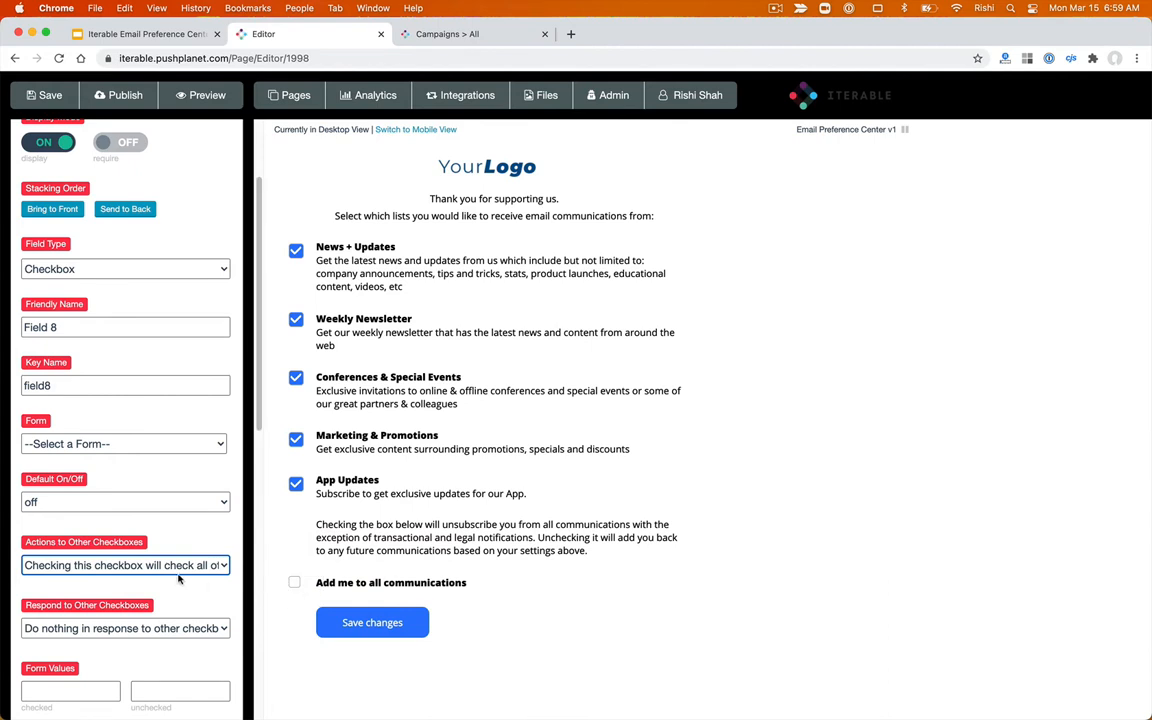
{"action": "scroll", "coordinate": [179, 578], "scroll_direction": "down", "scroll_amount": 4}
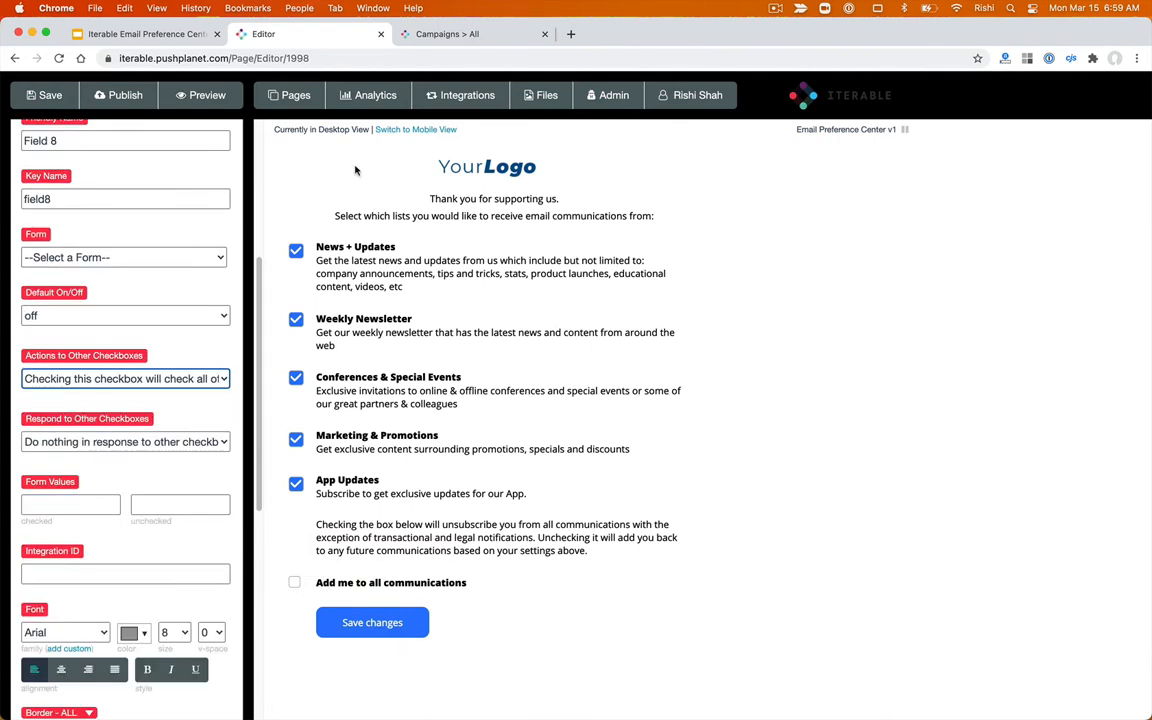
{"action": "left_click", "coordinate": [155, 442]}
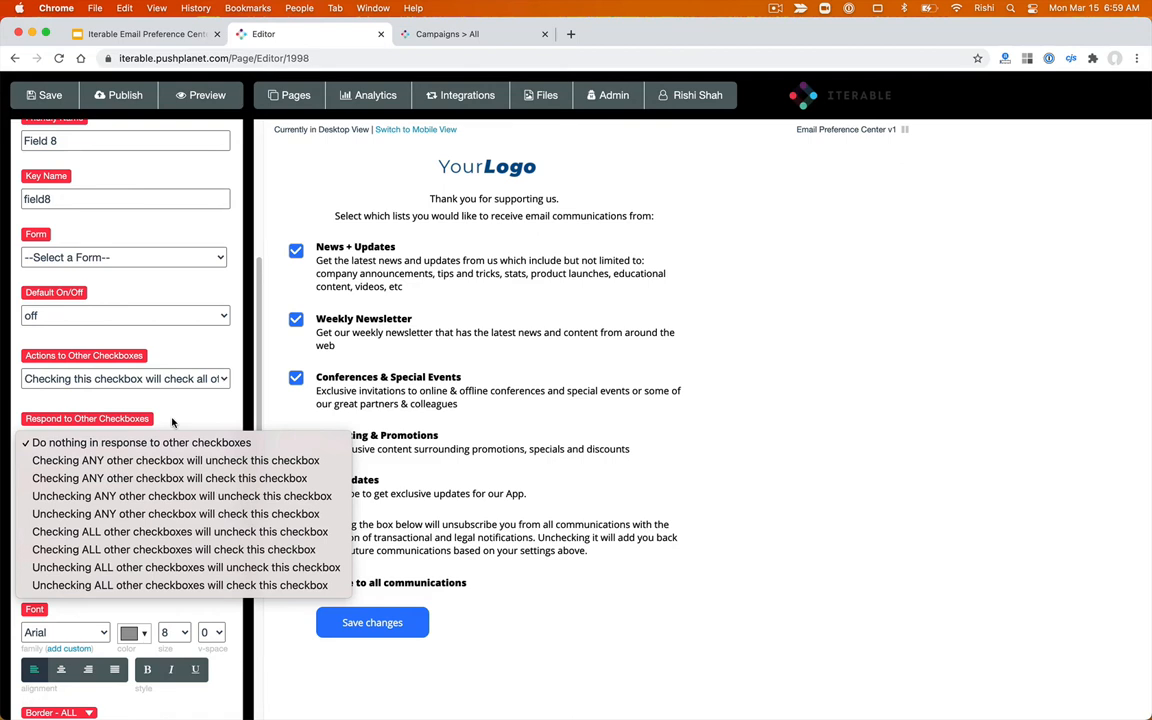
{"action": "left_click", "coordinate": [200, 442]}
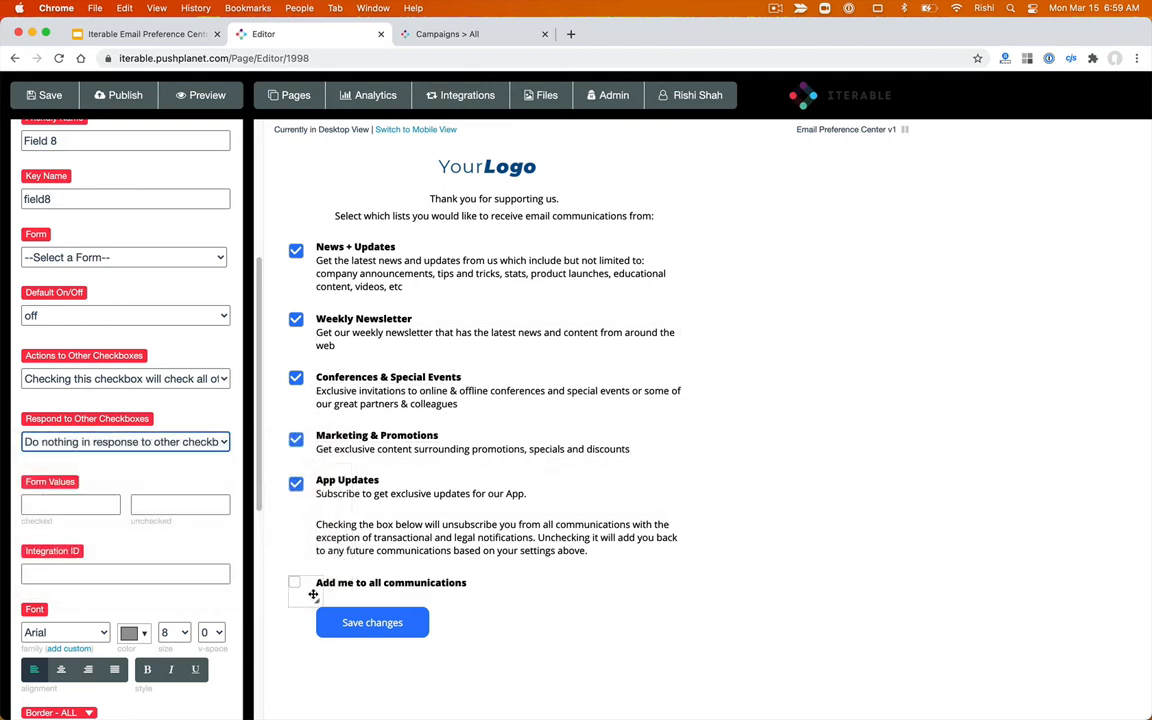
- Replace the "Add me to all communications" label text with "Remove me from all"
{"action": "left_click", "coordinate": [399, 586]}
{"action": "left_click_drag", "start_coordinate": [140, 283], "coordinate": [3, 216]}
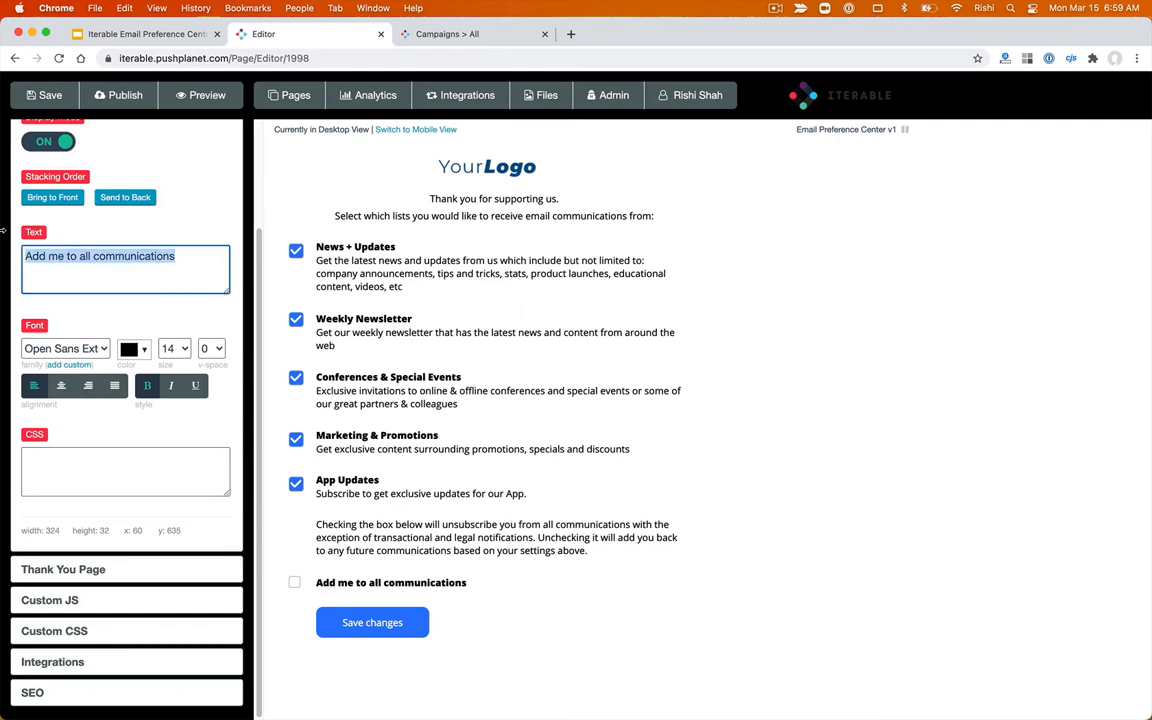
{"action": "type", "text": "Remove me f"}
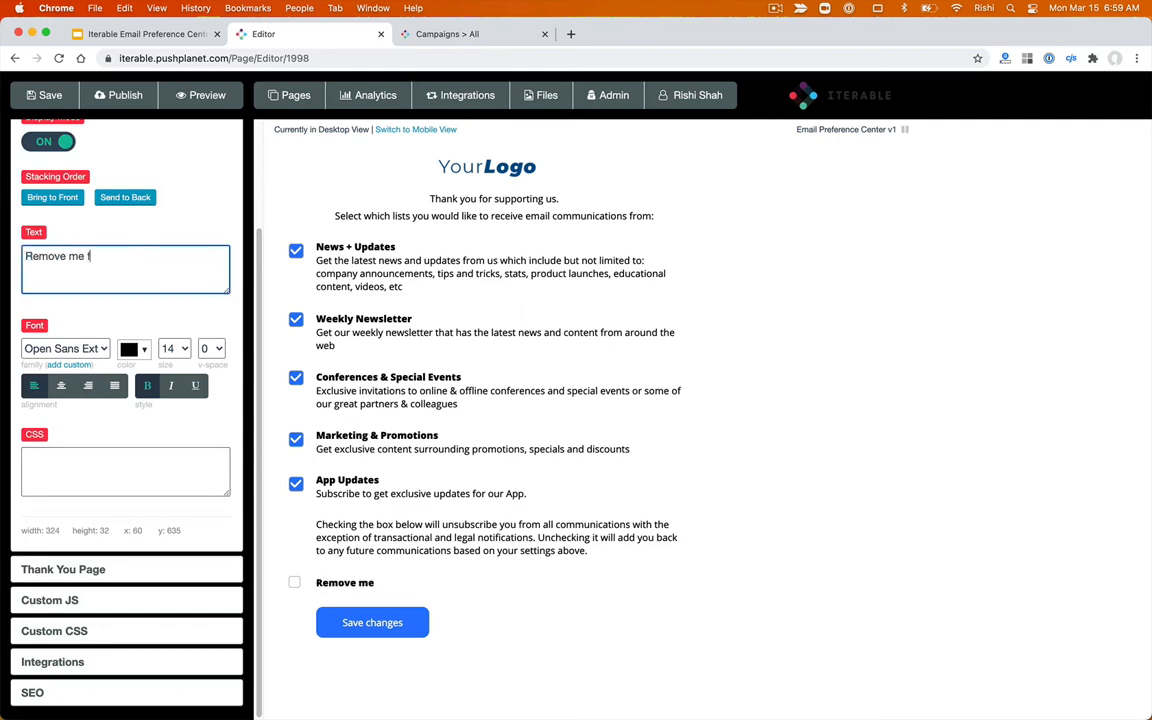
{"action": "type", "text": "rom all"}
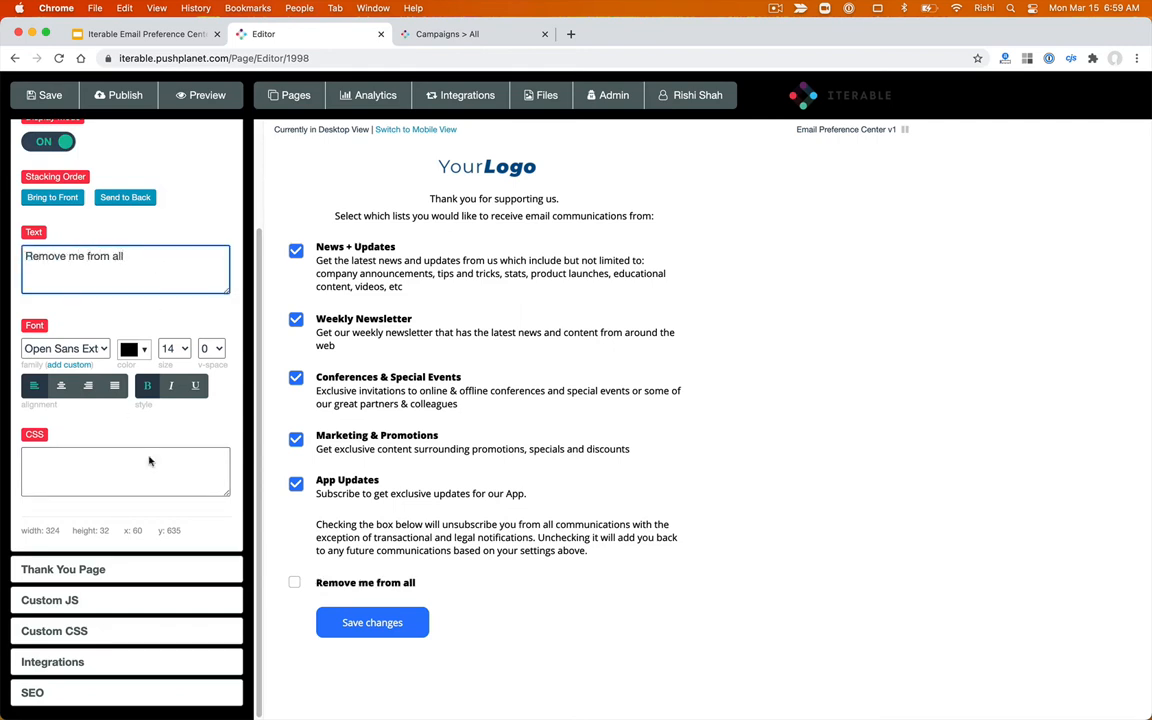
- Set the "Remove me from all" checkbox's action to "Checking this checkbox will uncheck all other checkboxes" and publish the page
{"action": "left_click", "coordinate": [294, 584]}
{"action": "left_click", "coordinate": [120, 565]}
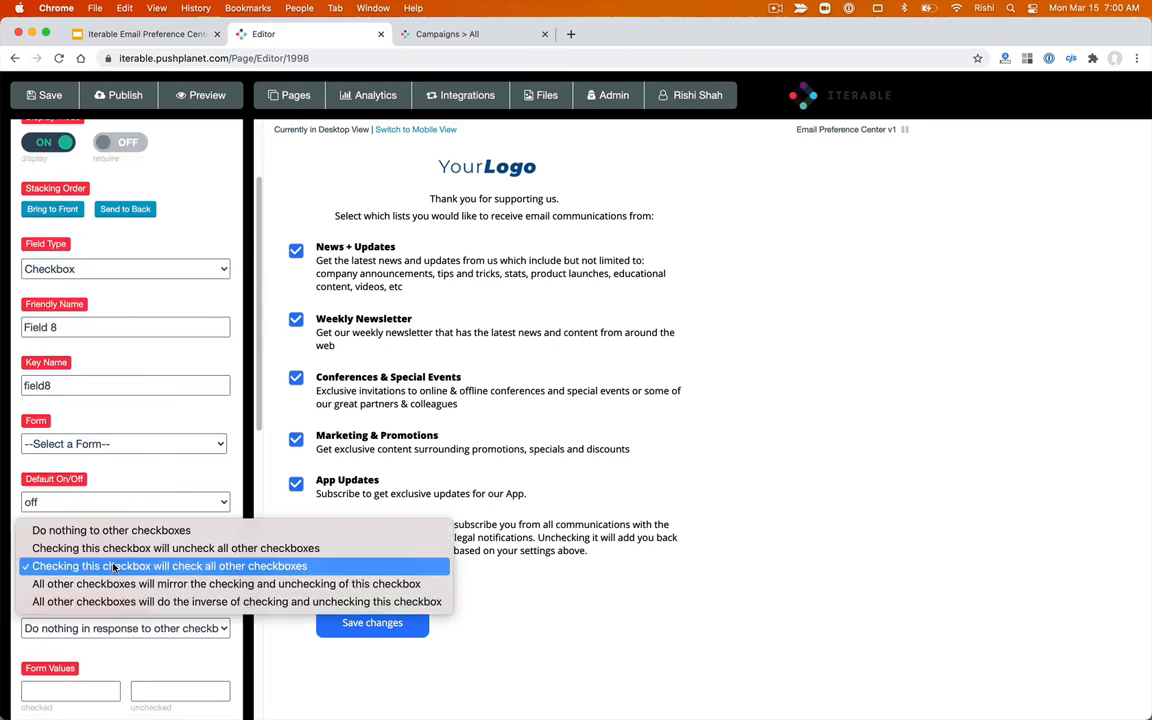
{"action": "left_click", "coordinate": [157, 550]}
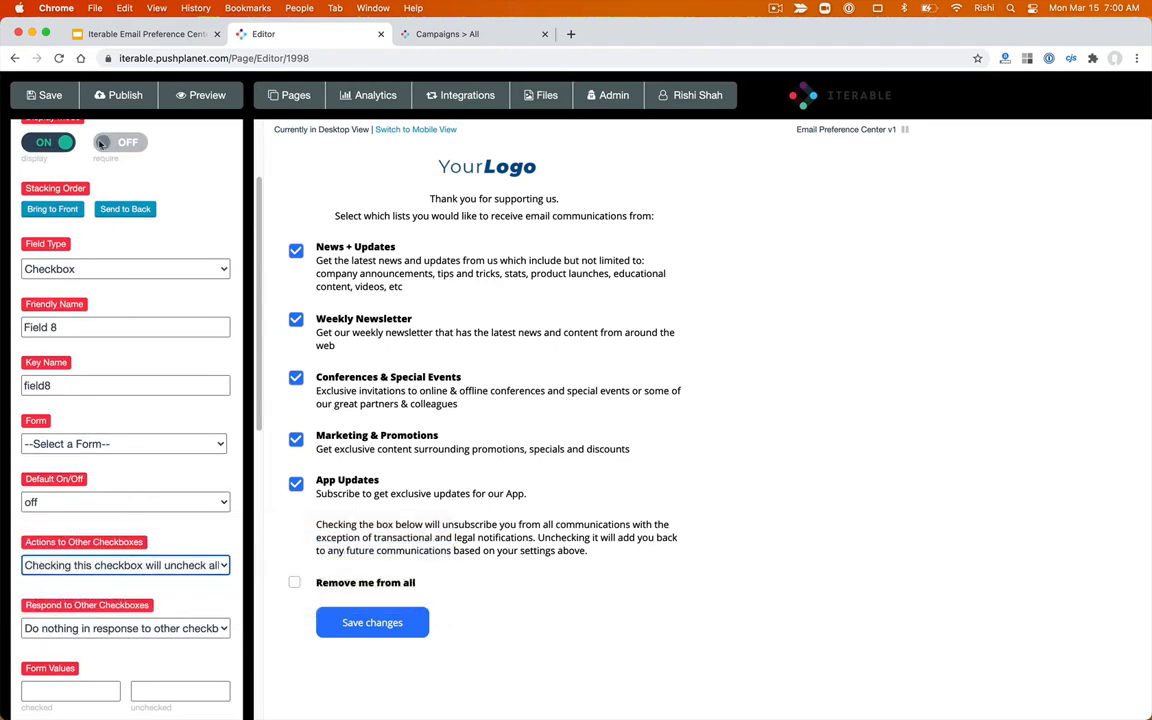
{"action": "left_click", "coordinate": [109, 101]}
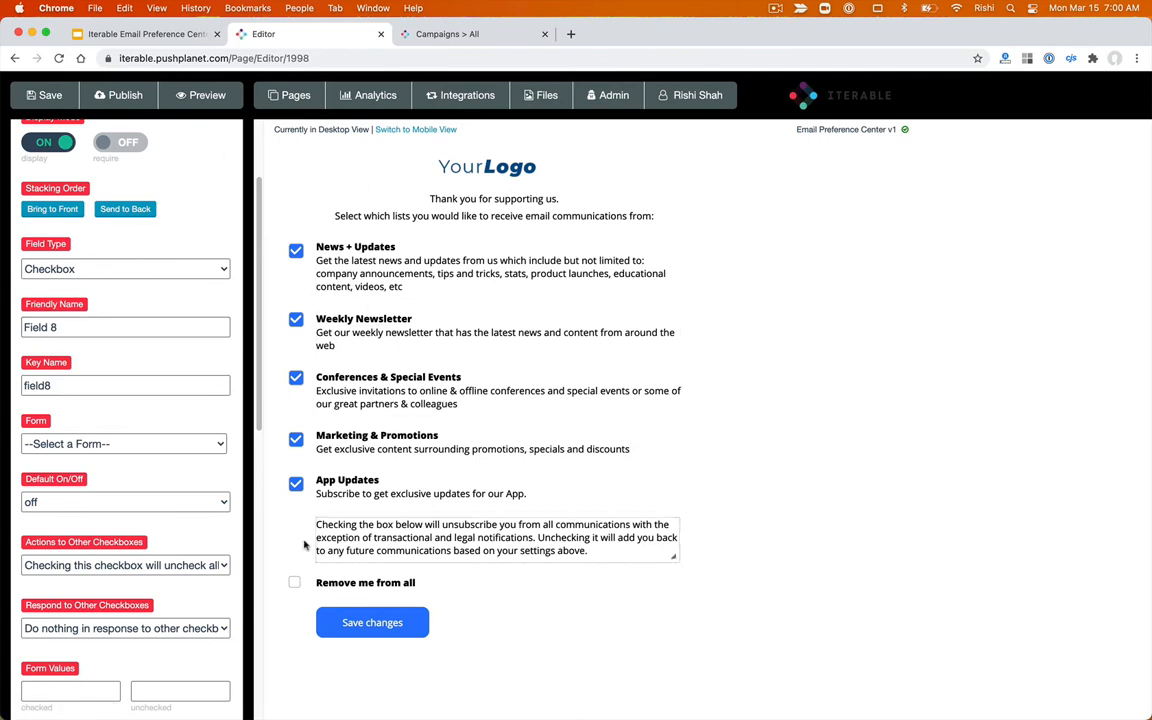
- In the mobile view, set the "Remove me from all future communications" checkbox's action to "Checking this checkbox will uncheck all other checkboxes" and save
{"action": "left_click", "coordinate": [440, 129]}
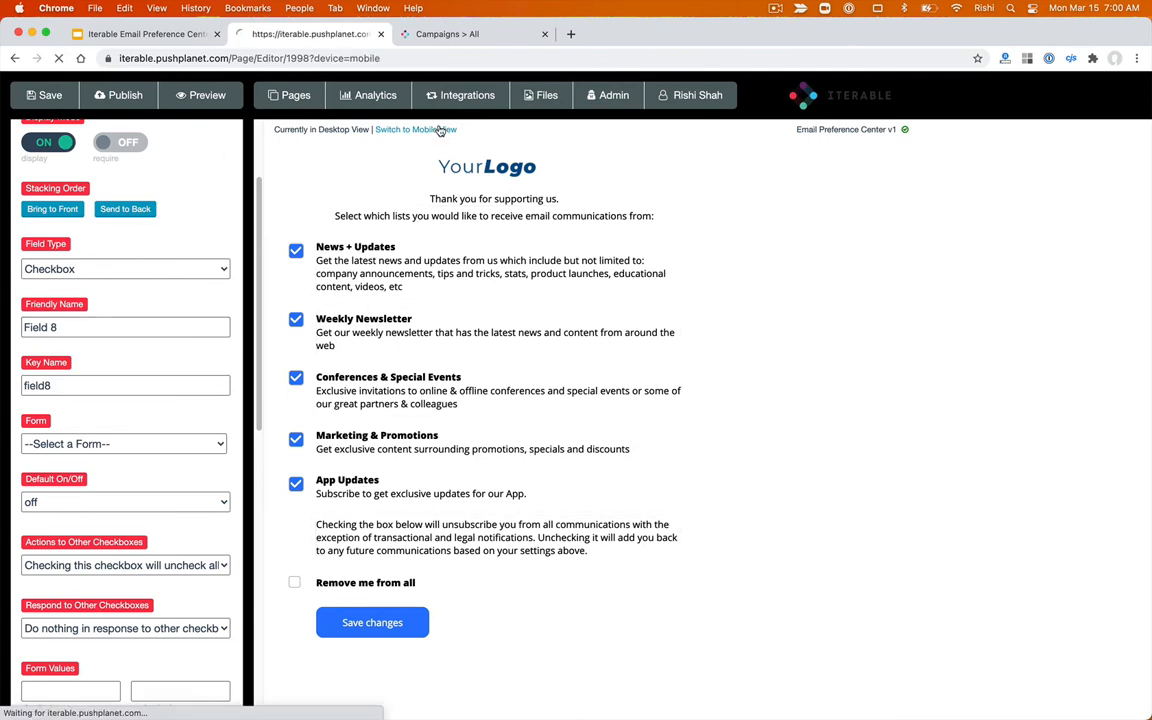
{"action": "scroll", "coordinate": [436, 340], "scroll_direction": "down", "scroll_amount": 2}
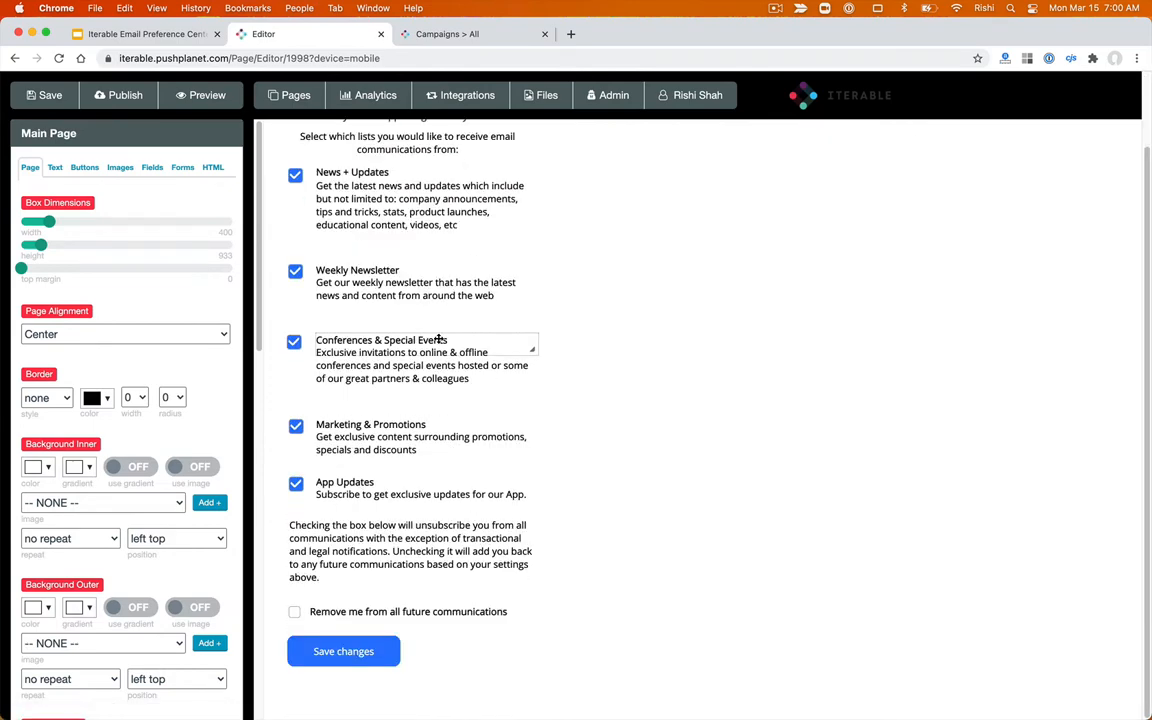
{"action": "left_click", "coordinate": [308, 623]}
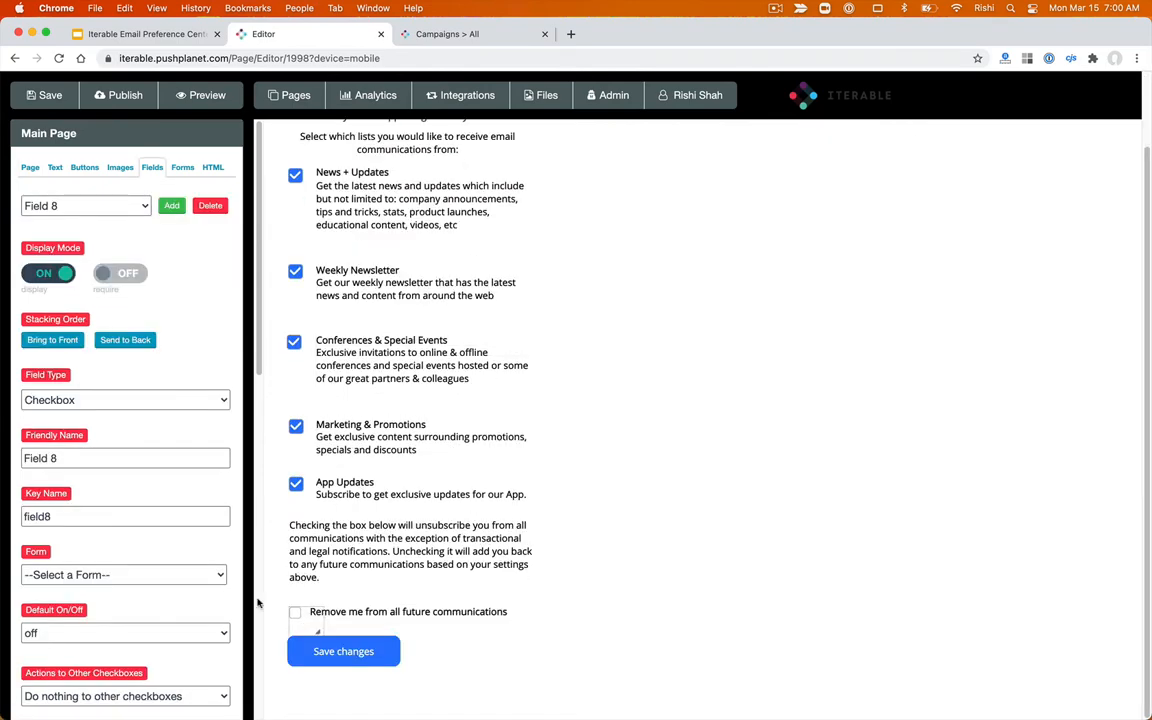
{"action": "scroll", "coordinate": [134, 566], "scroll_direction": "down", "scroll_amount": 2}
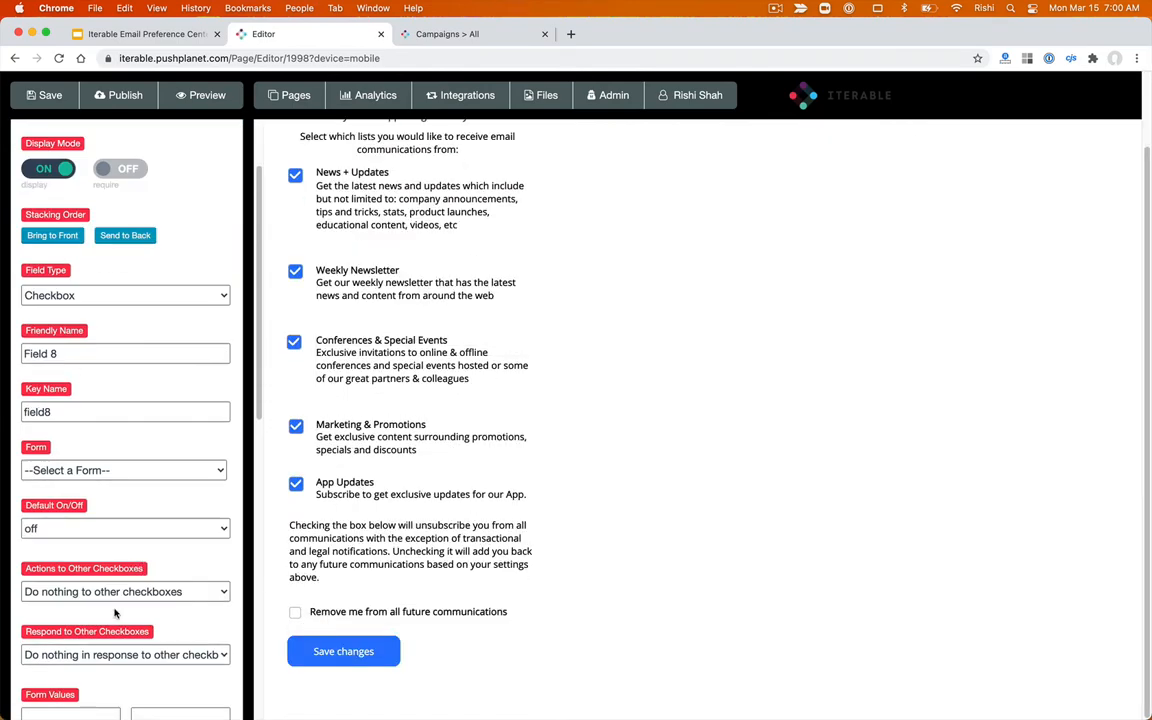
{"action": "left_click", "coordinate": [123, 592]}
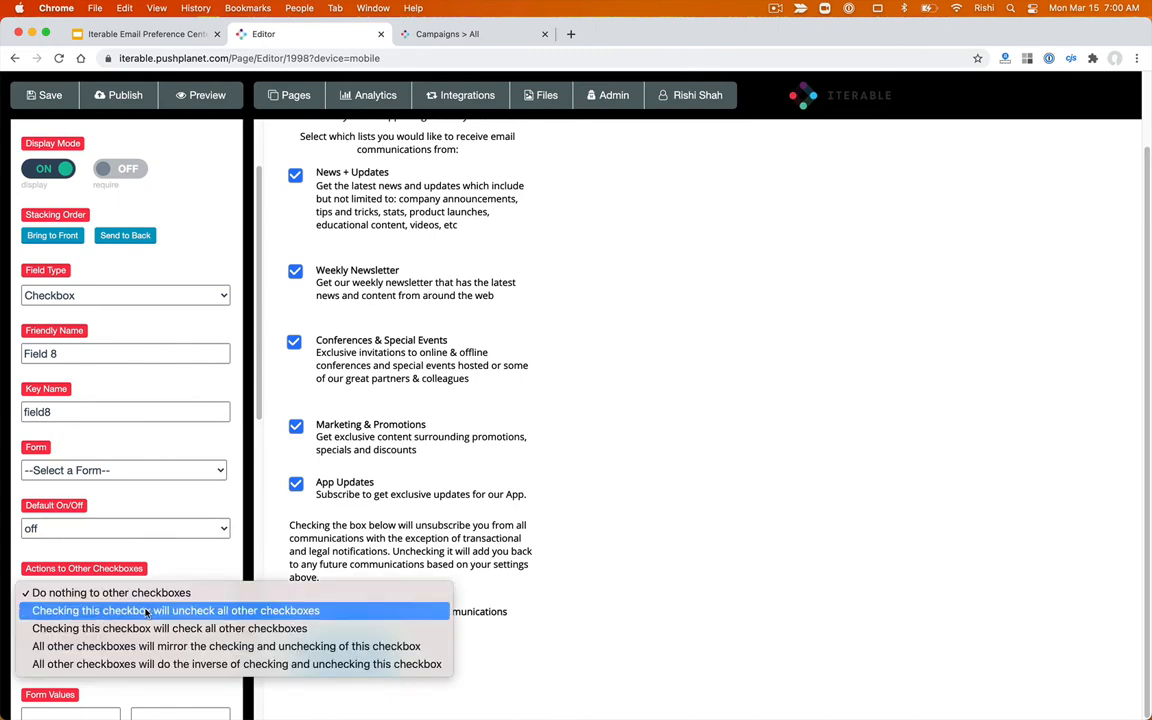
{"action": "left_click", "coordinate": [157, 610]}
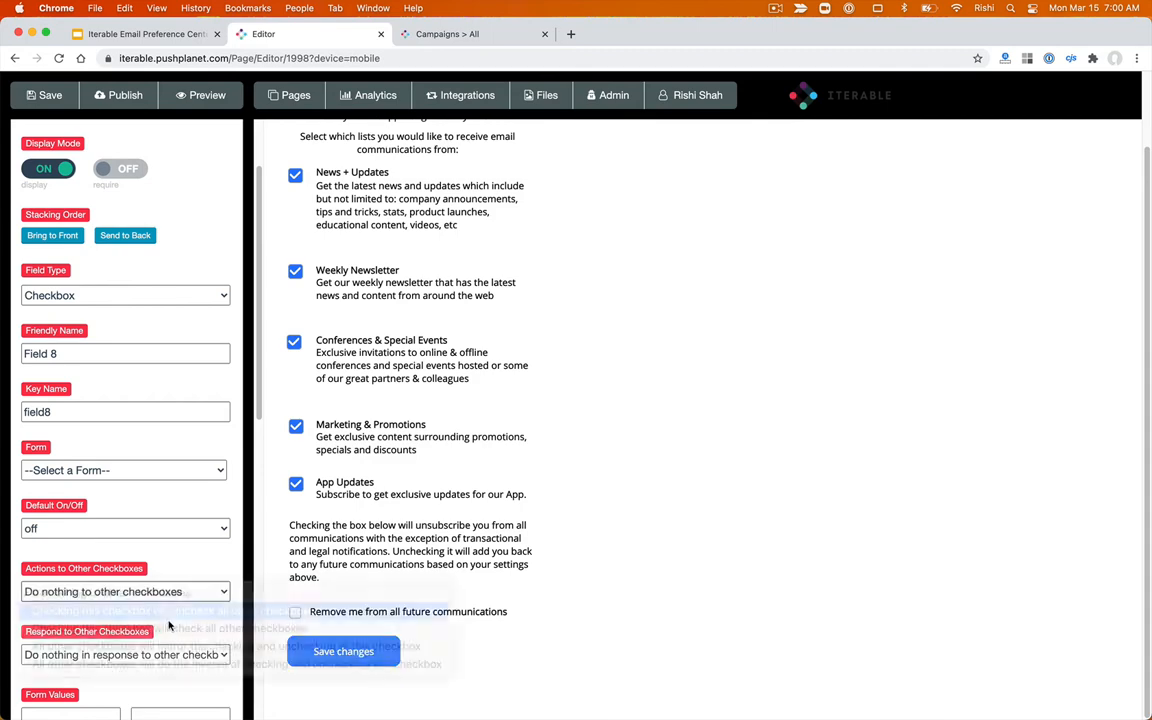
{"action": "left_click", "coordinate": [55, 95]}
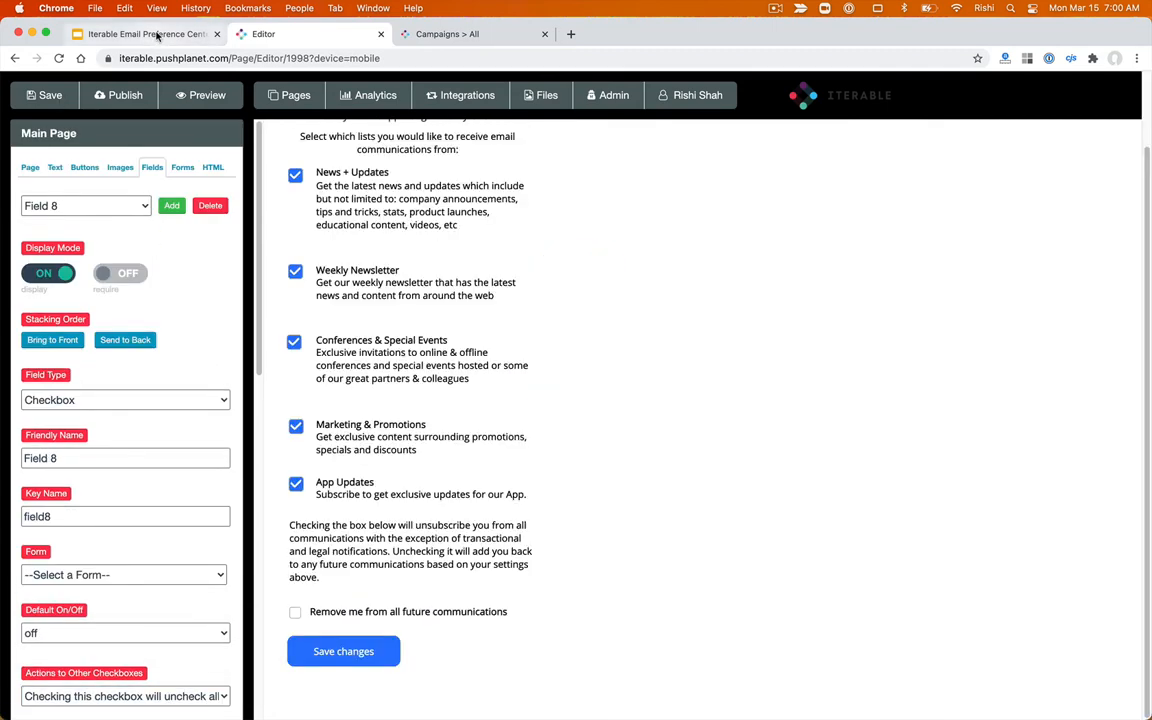
- Review the "Add Iterable Integration" slide in the Google Slides presentation and open the API keys page in Iterable
{"action": "left_click", "coordinate": [144, 34]}
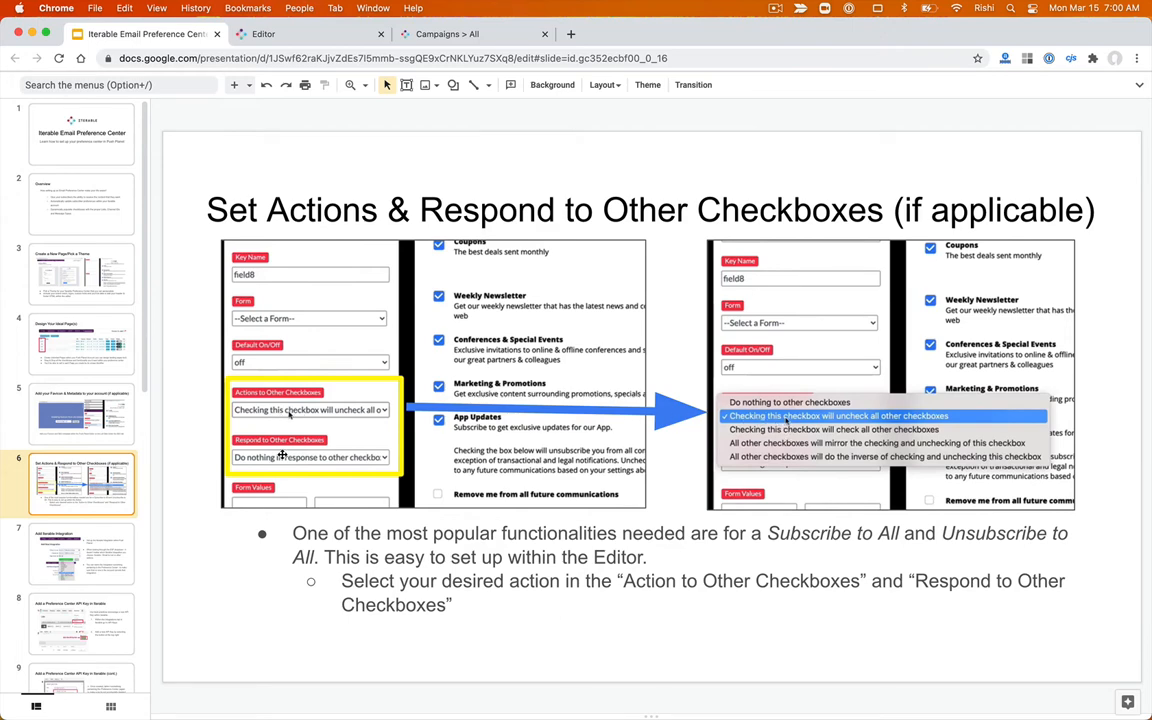
{"action": "left_click", "coordinate": [111, 565]}
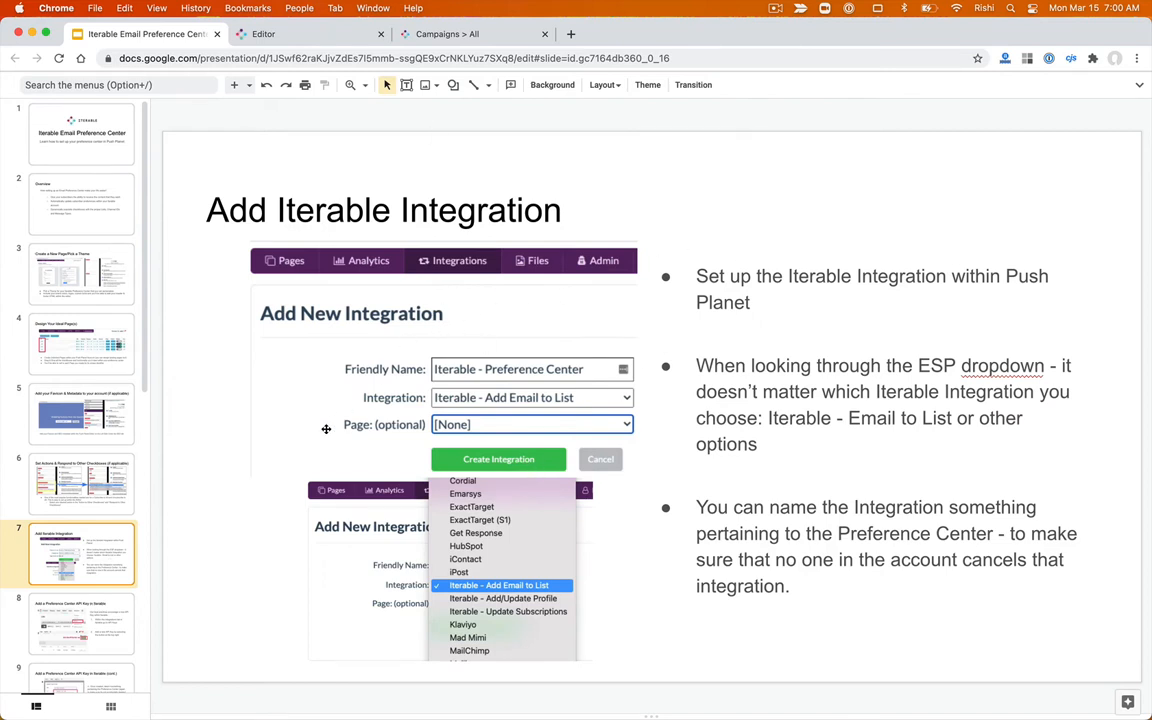
{"action": "left_click", "coordinate": [466, 34]}
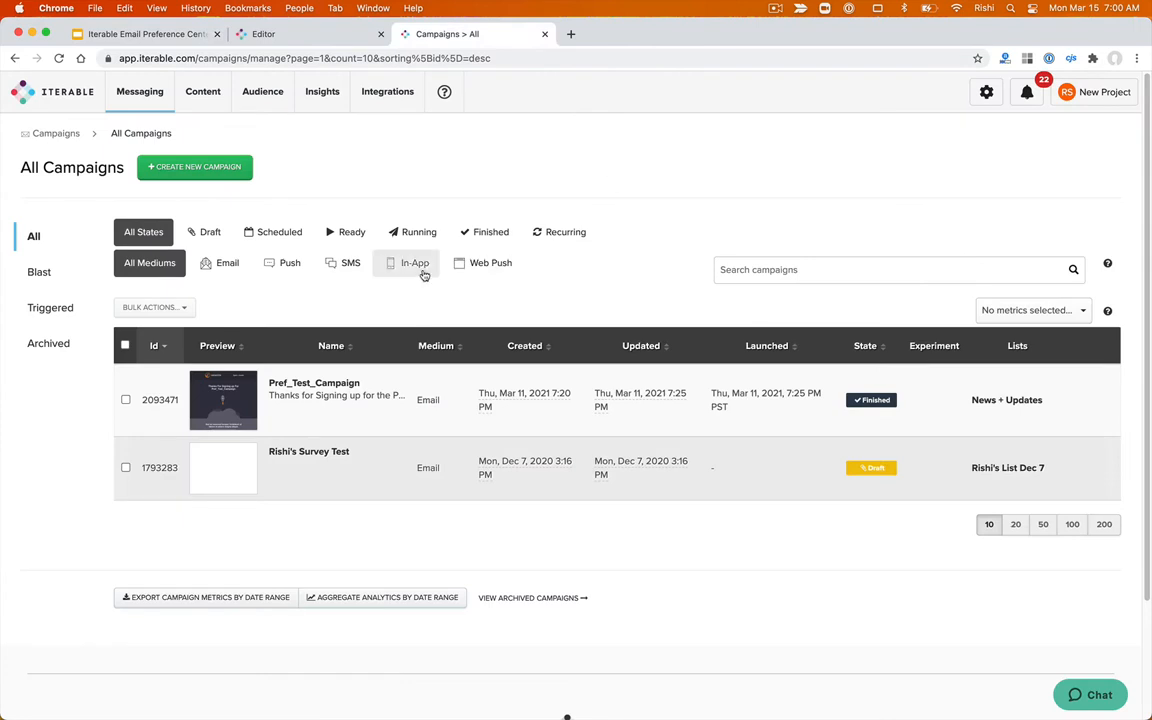
{"action": "mouse_move", "coordinate": [373, 93]}
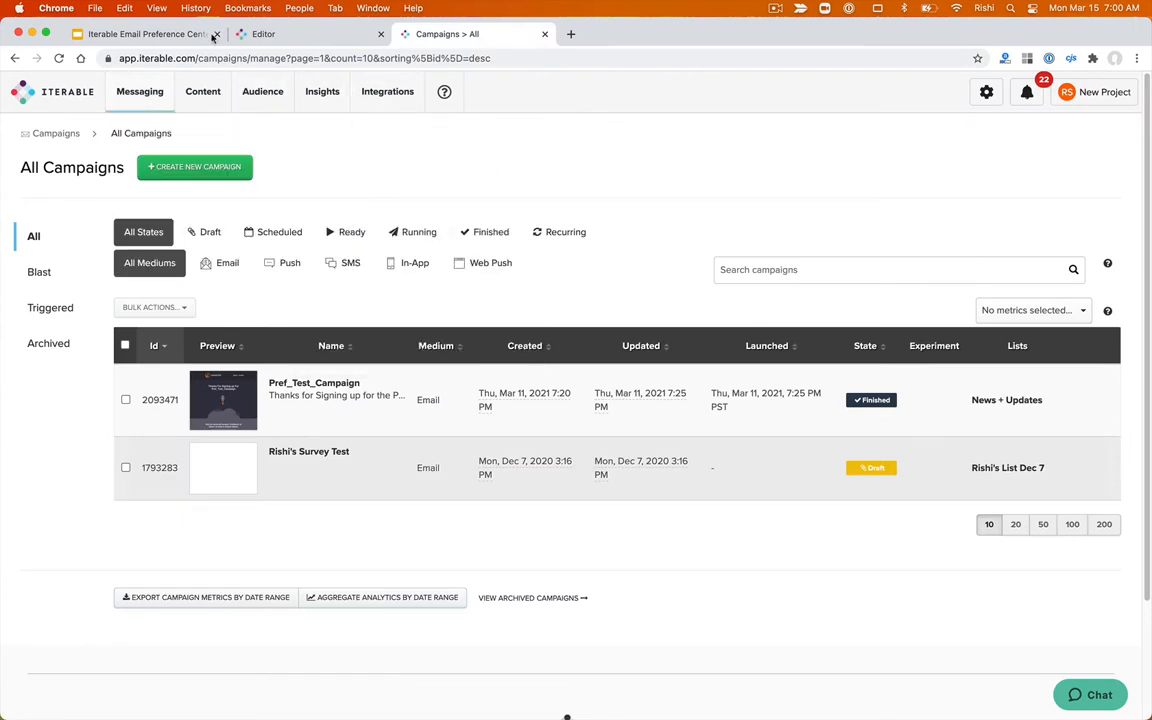
{"action": "left_click", "coordinate": [385, 177]}
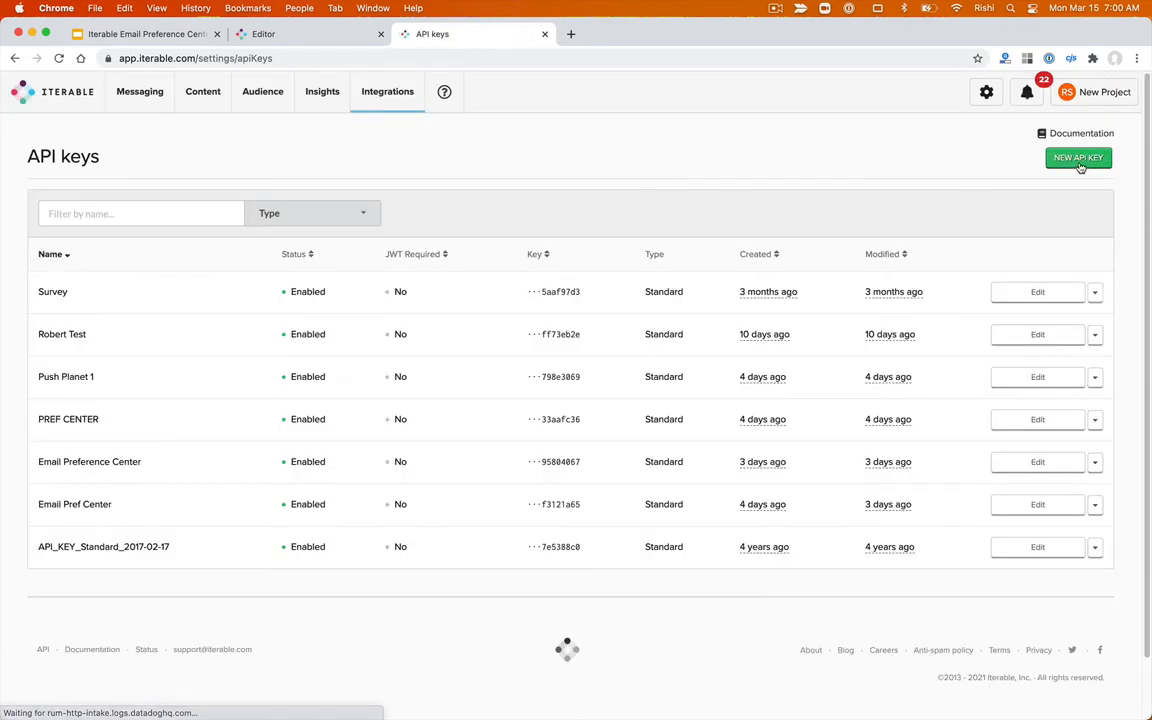
- Create a Standard server-side API key named "Pref Center" and copy the generated key
{"action": "left_click", "coordinate": [1079, 160]}
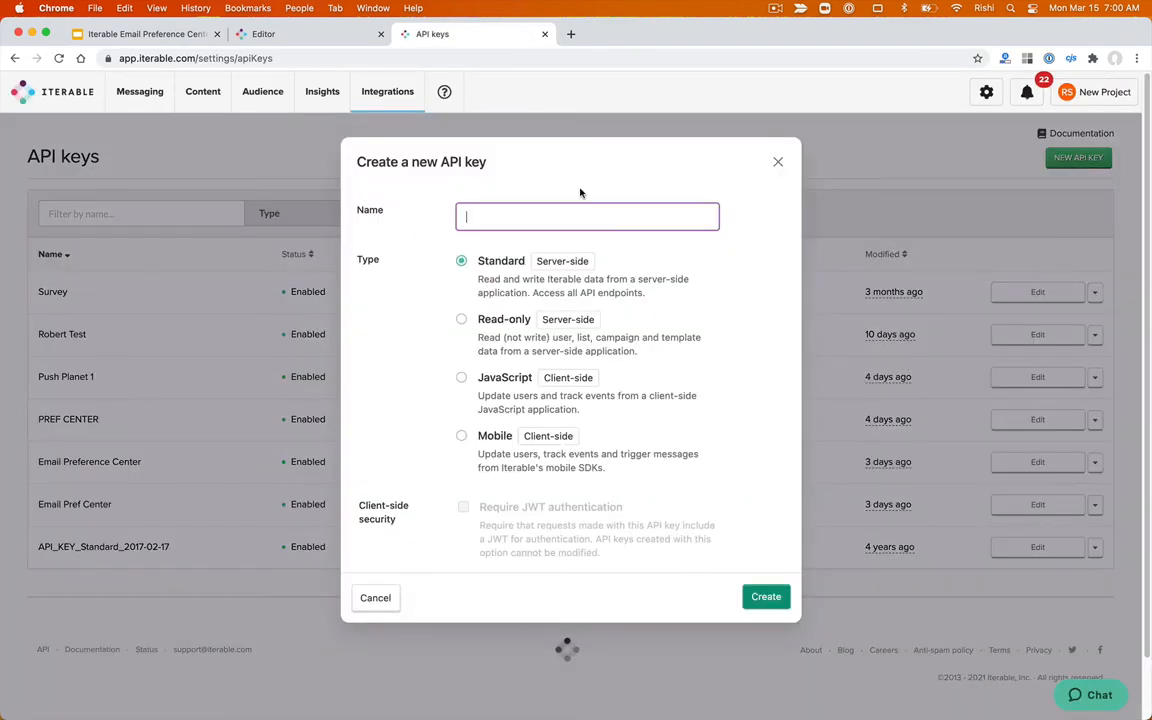
{"action": "type", "text": "Pref Center"}
{"action": "left_click", "coordinate": [765, 597]}
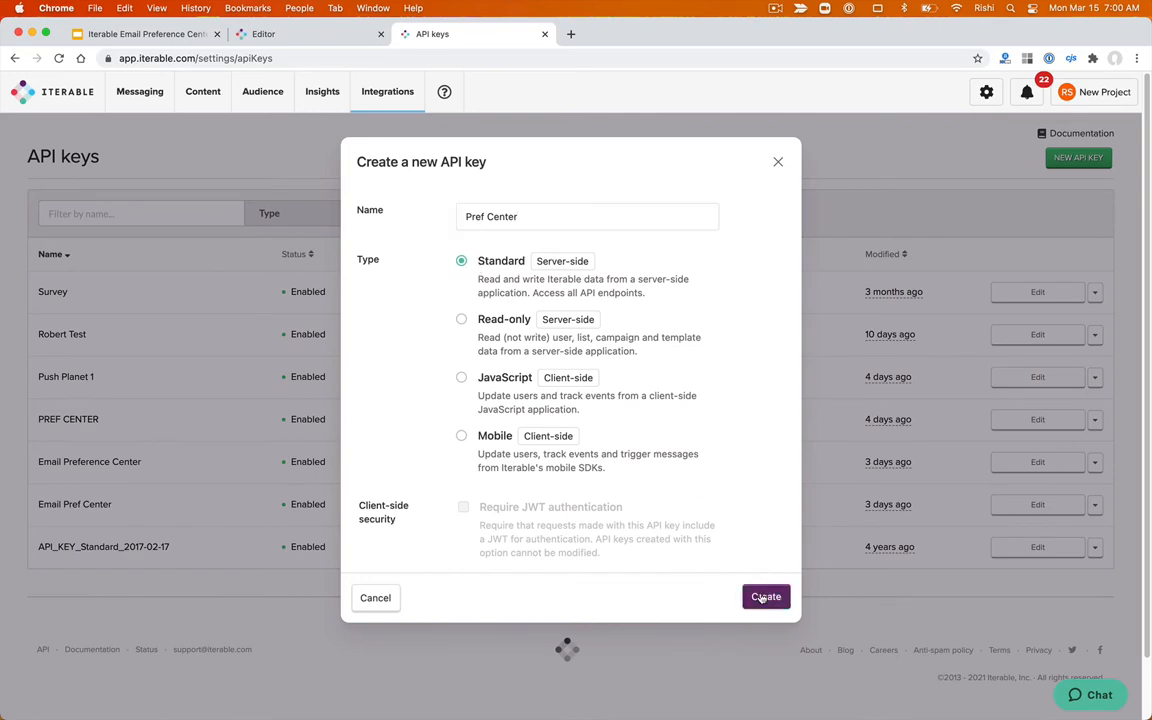
{"action": "left_click", "coordinate": [651, 258]}
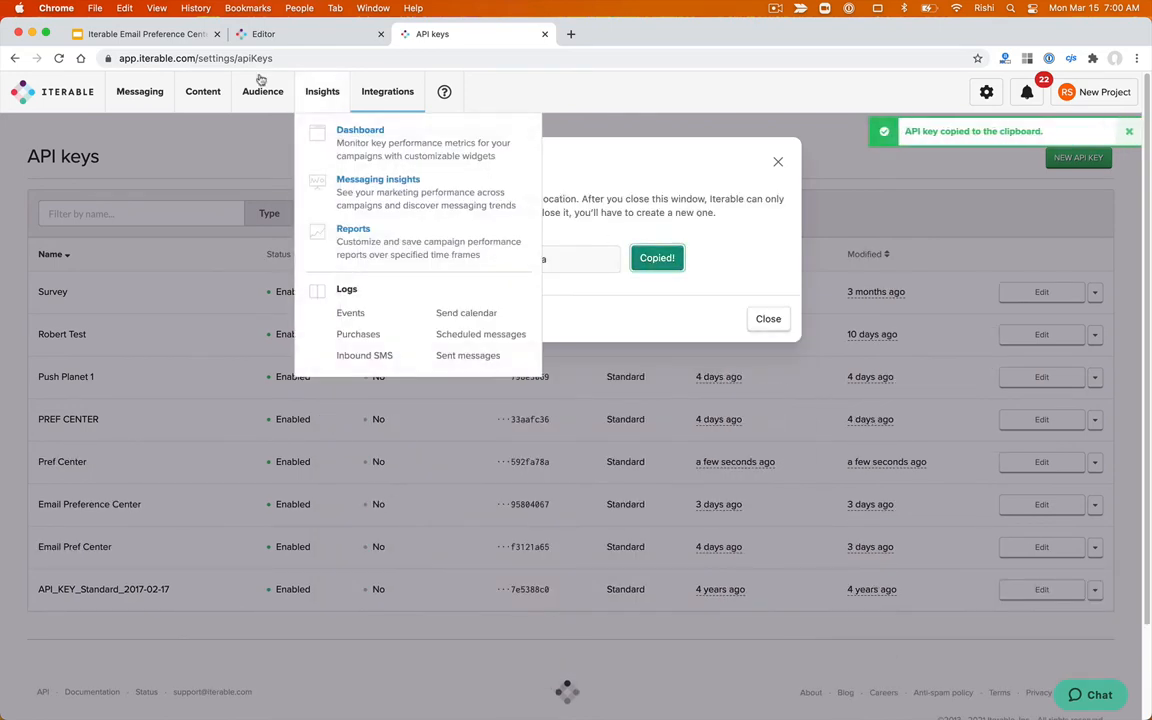
- Switch back to Push Planet, open its integrations list in a separate browser tab, and start a new integration
{"action": "left_click", "coordinate": [130, 34]}
{"action": "left_click", "coordinate": [263, 34]}
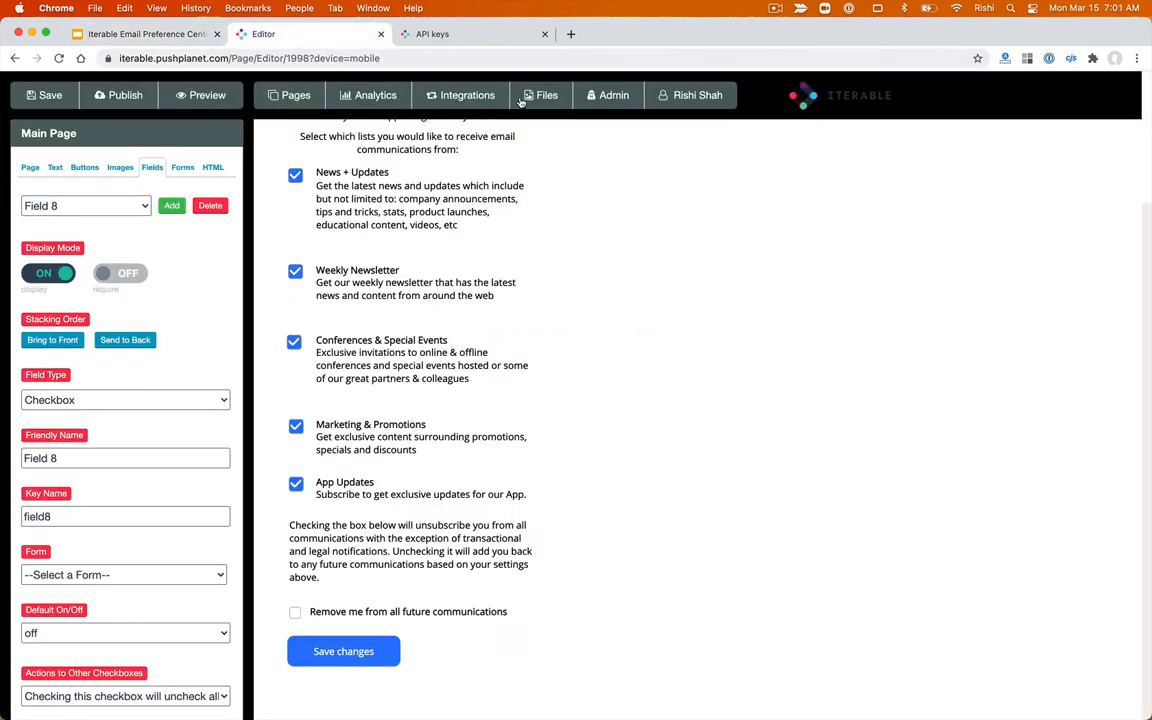
{"action": "right_click", "coordinate": [485, 99]}
{"action": "left_click", "coordinate": [528, 102]}
{"action": "left_click", "coordinate": [445, 38]}
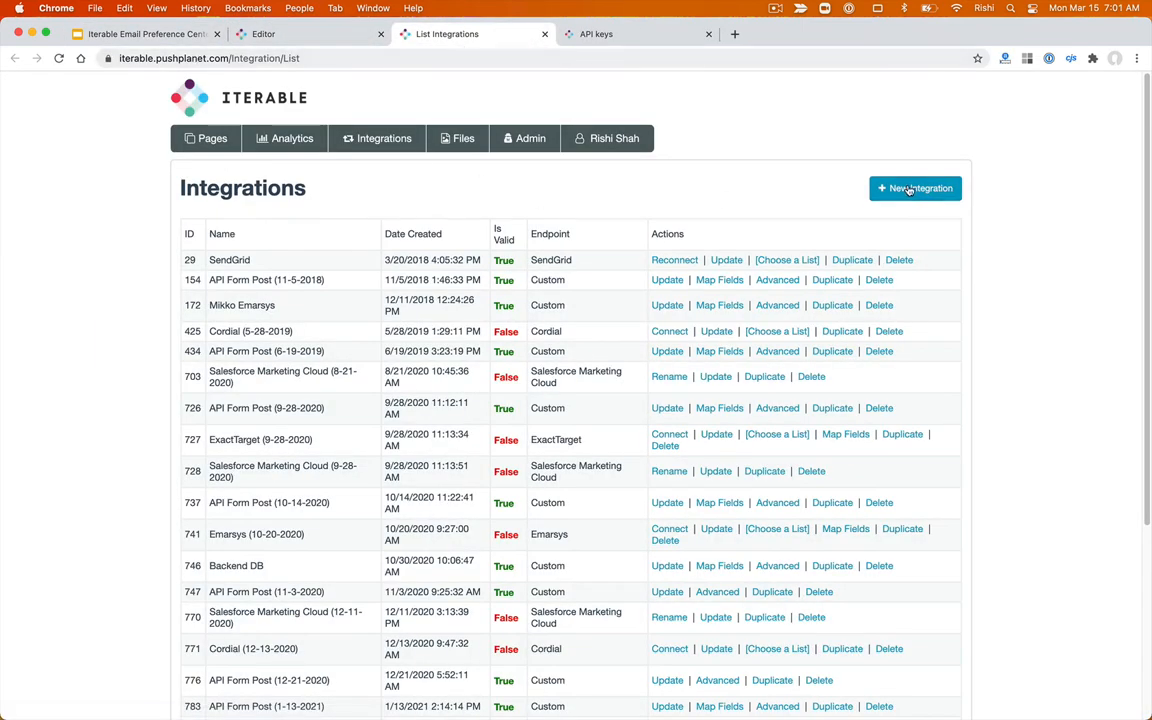
{"action": "left_click", "coordinate": [915, 188]}
- Create an "Iterable - Add Email to List" integration with the friendly name "Iterable Pref Center"
{"action": "left_click", "coordinate": [462, 277]}
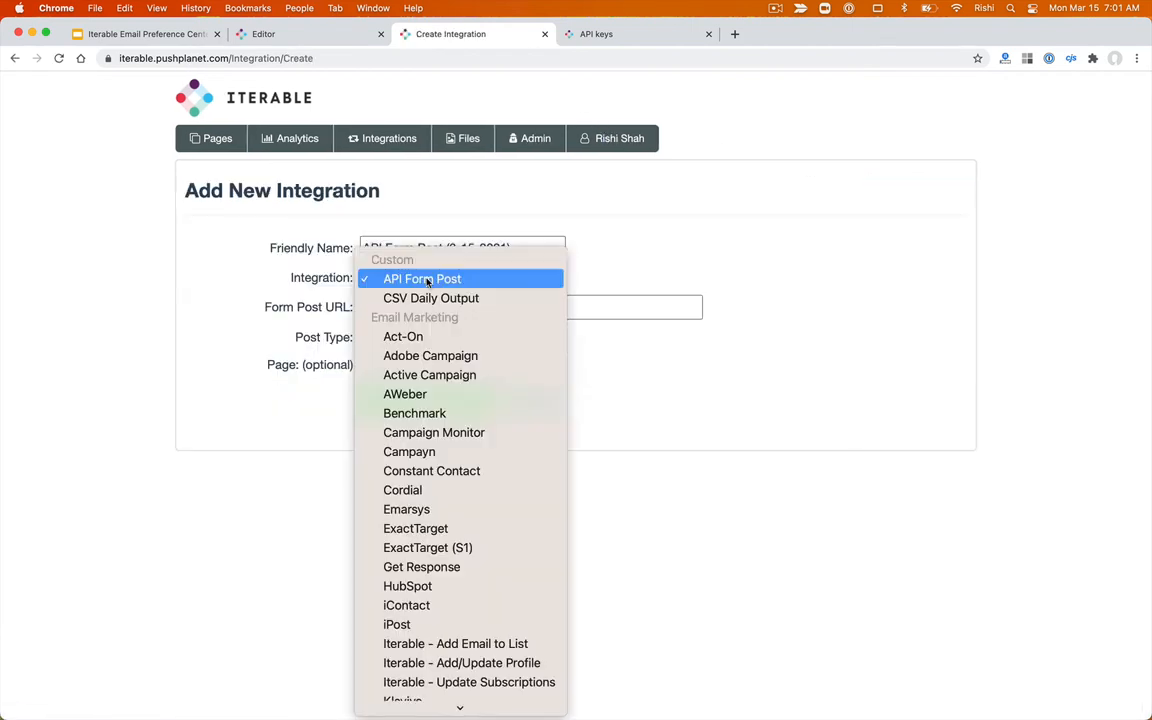
{"action": "scroll", "coordinate": [510, 575], "scroll_direction": "down", "scroll_amount": 3}
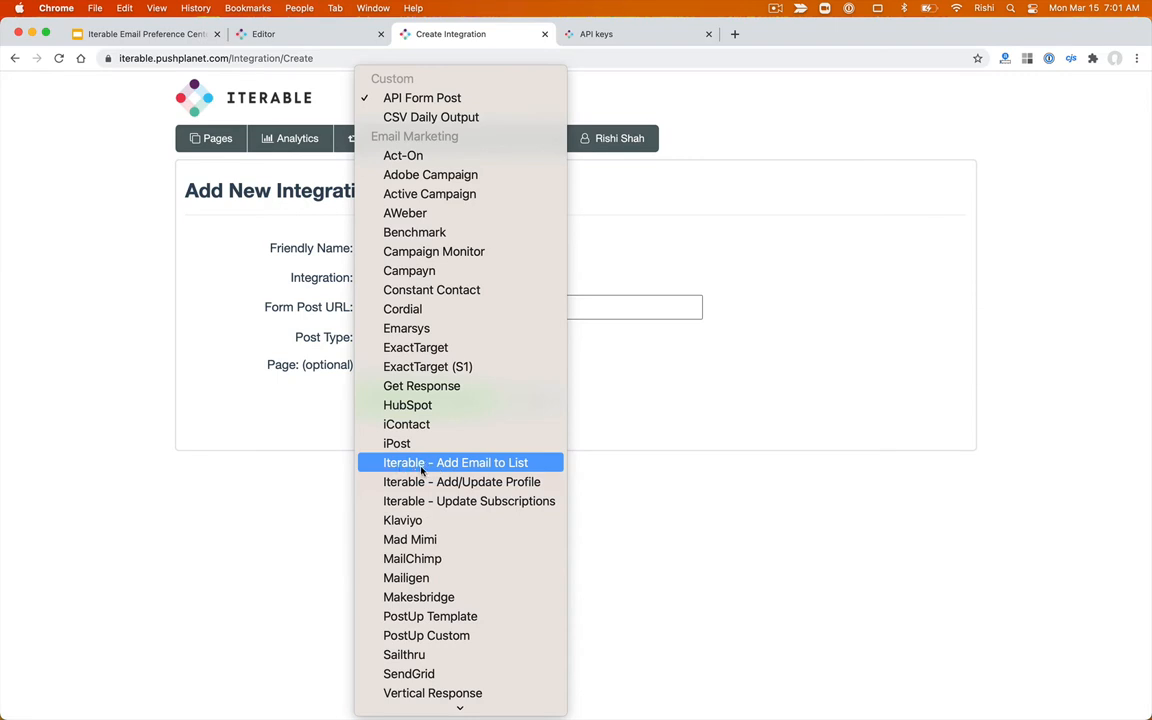
{"action": "left_click", "coordinate": [450, 464]}
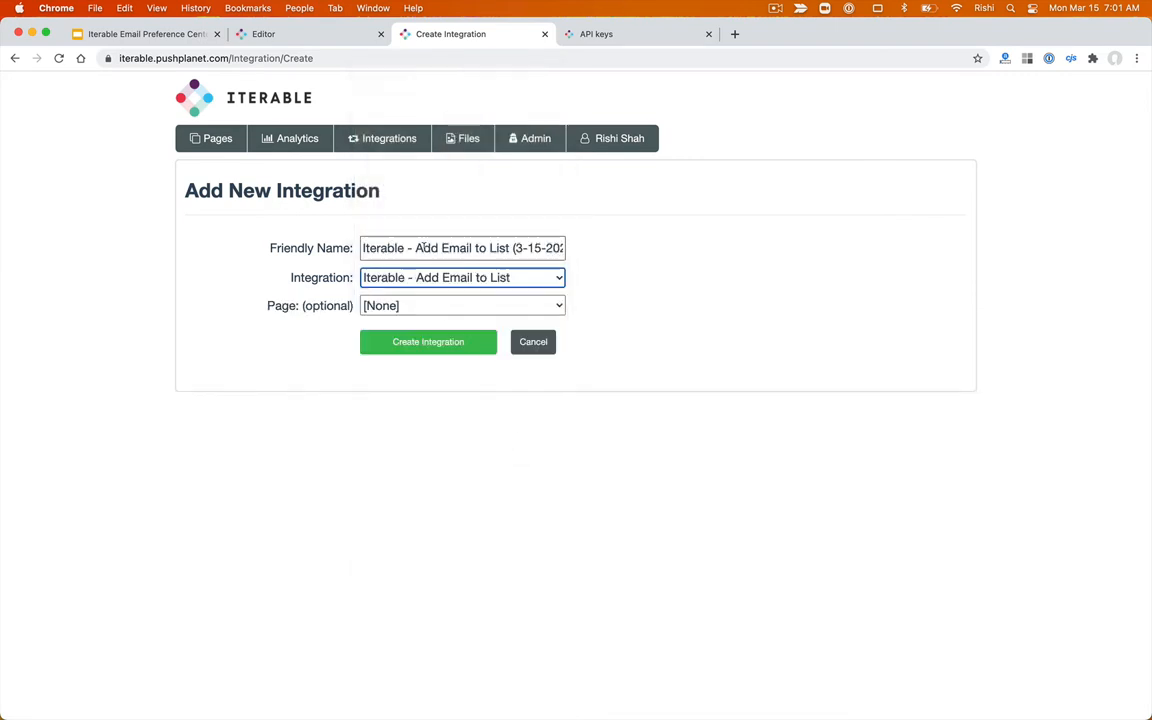
{"action": "left_click_drag", "start_coordinate": [400, 248], "coordinate": [604, 250]}
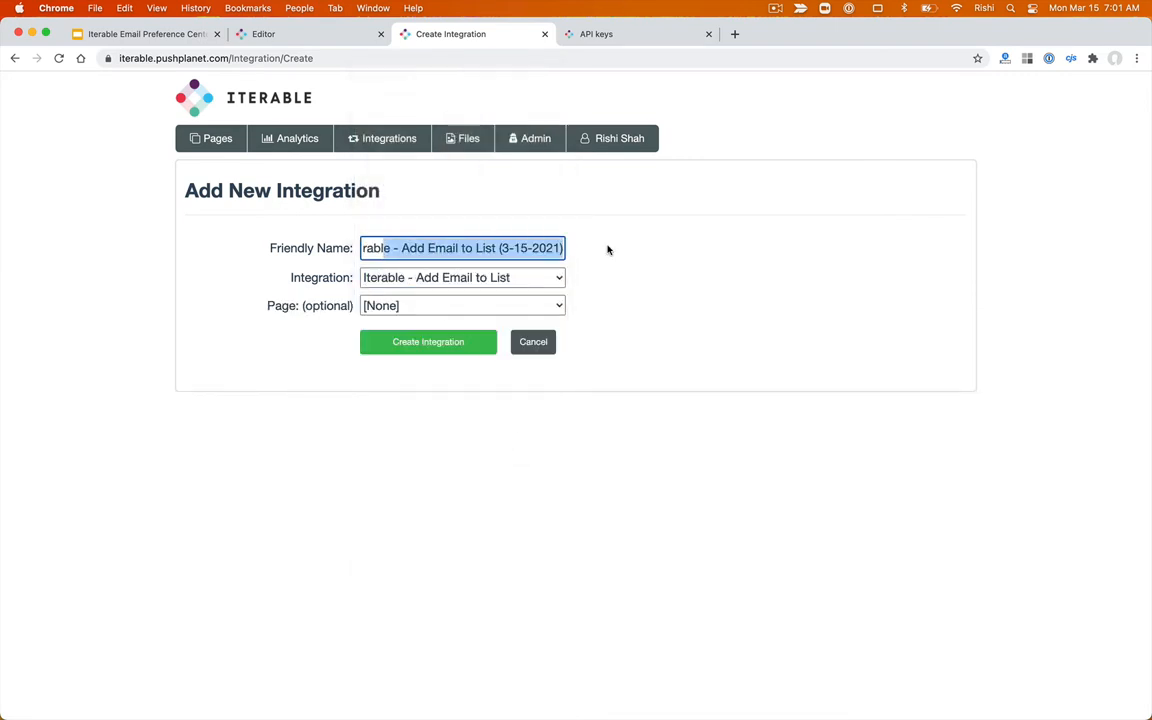
{"action": "type", "text": "le Pre"}
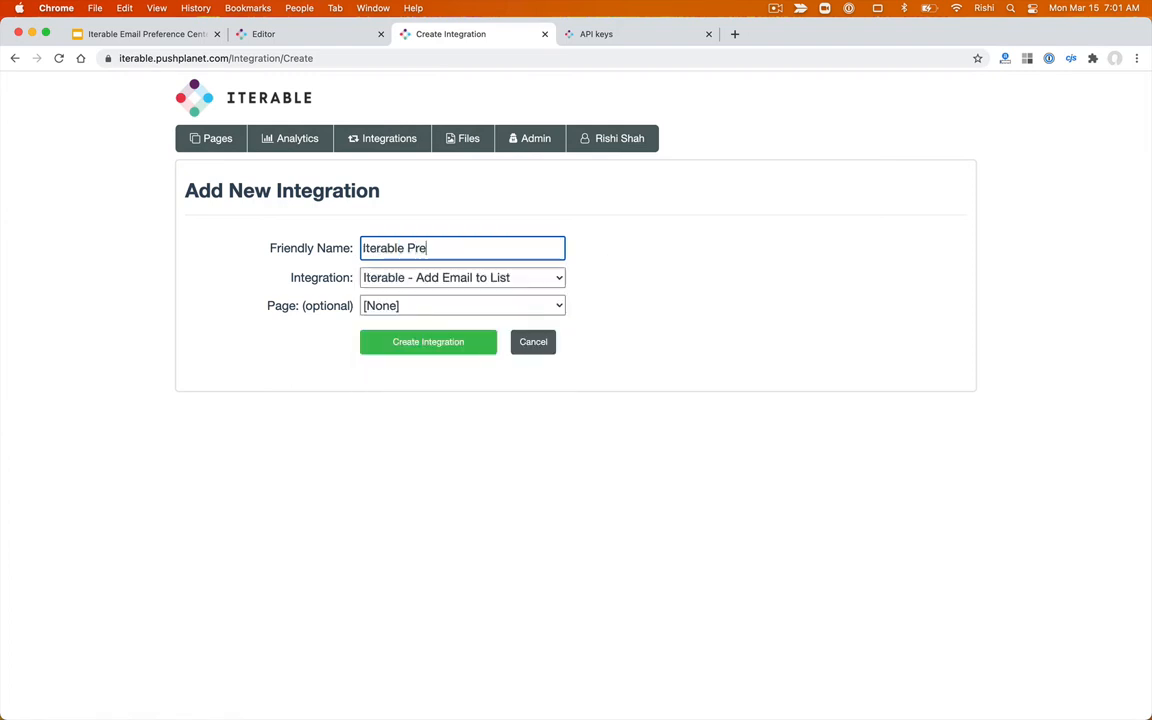
{"action": "type", "text": "f Center"}
{"action": "left_click", "coordinate": [430, 345]}
- Paste the copied Iterable API key into the account authentication form and save it
{"action": "left_click", "coordinate": [270, 300]}
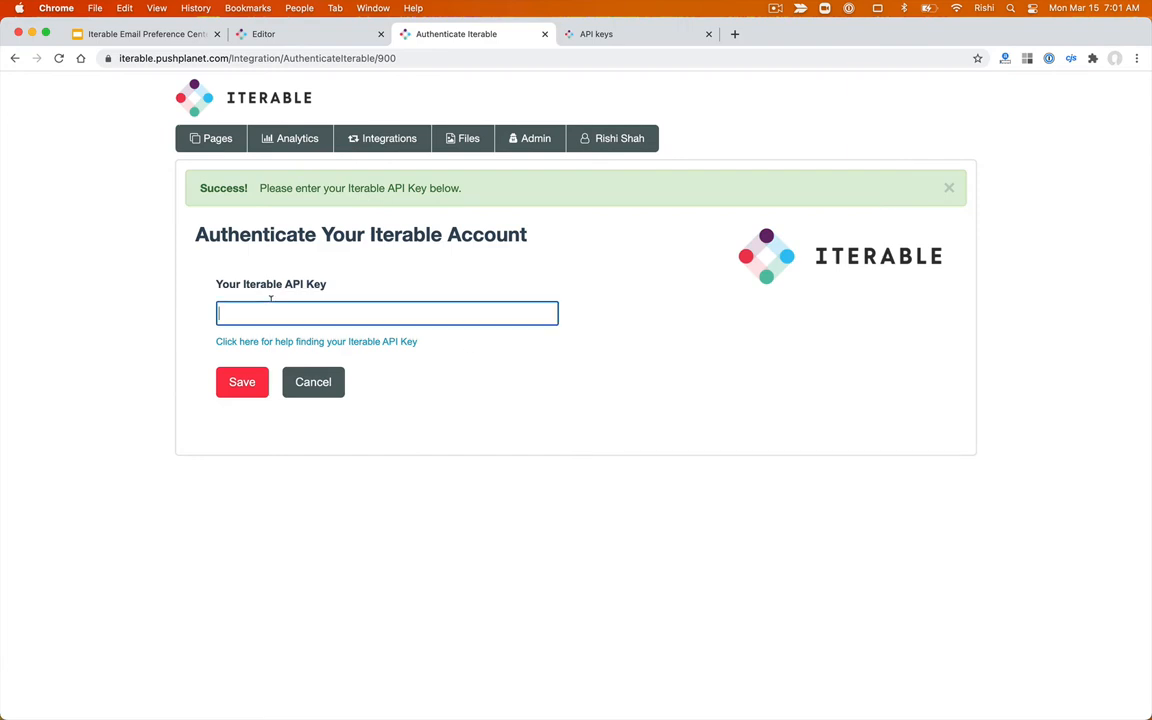
{"action": "key", "text": "super+v"}
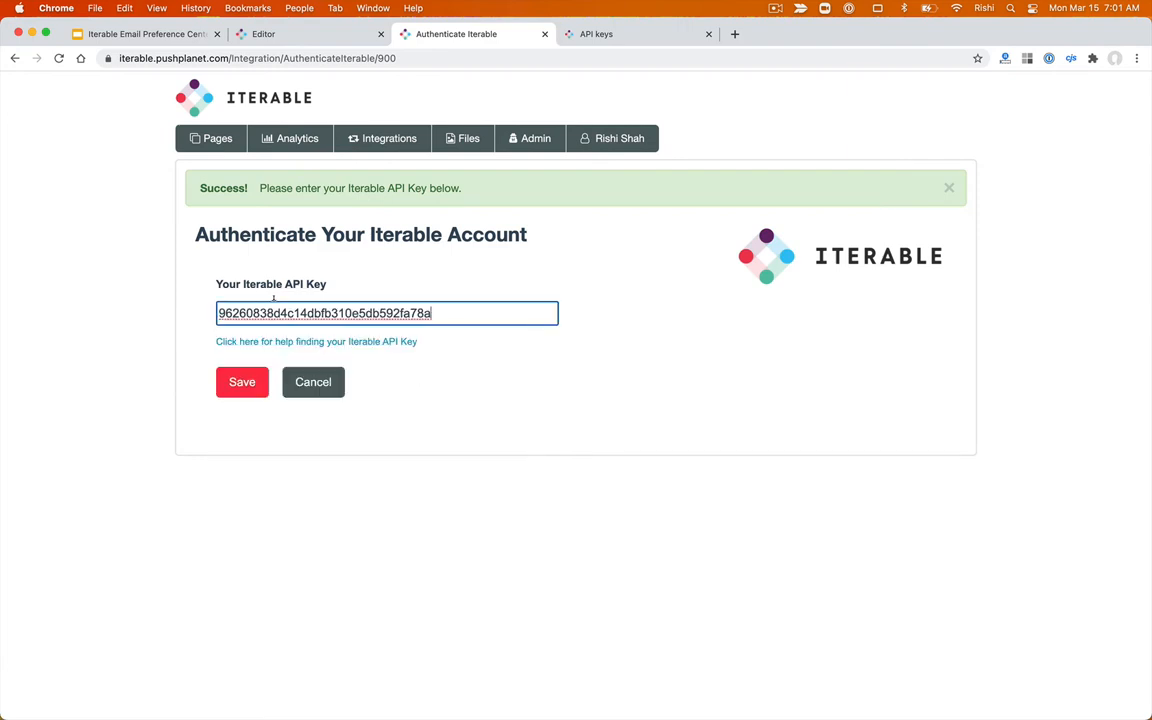
{"action": "left_click", "coordinate": [257, 384]}
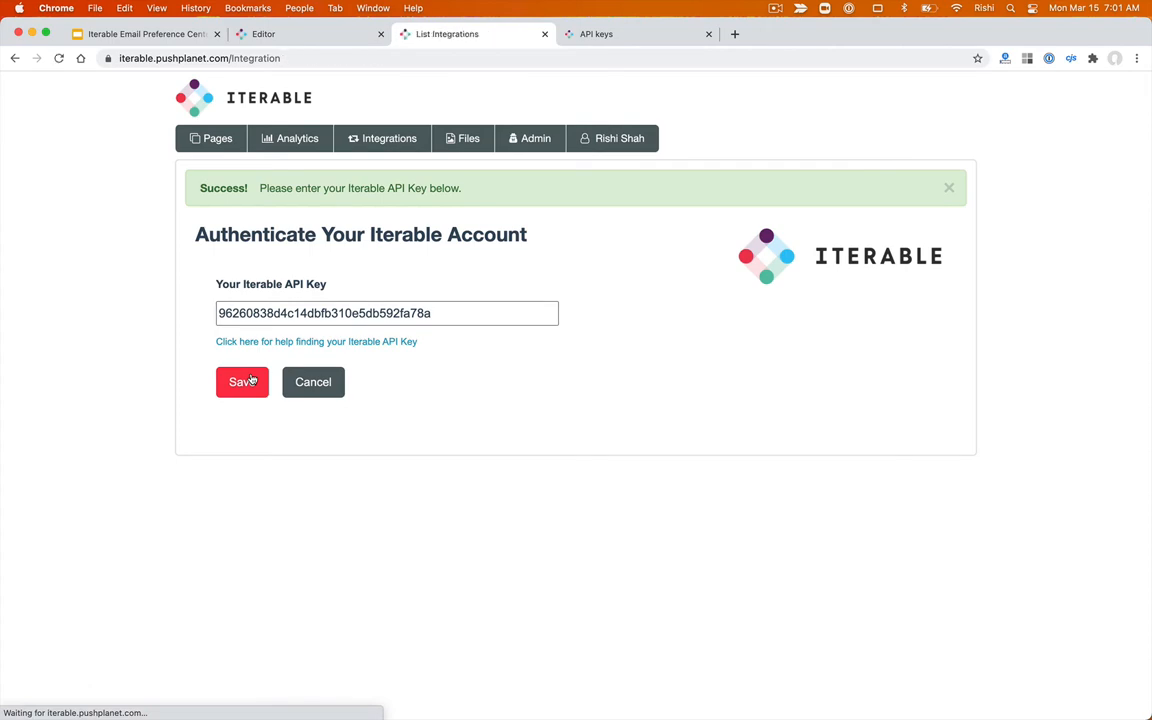
- Examine the validity status and ID of the "Iterable Pref Center" entry in the integrations list
{"action": "scroll", "coordinate": [597, 579], "scroll_direction": "down", "scroll_amount": 5}
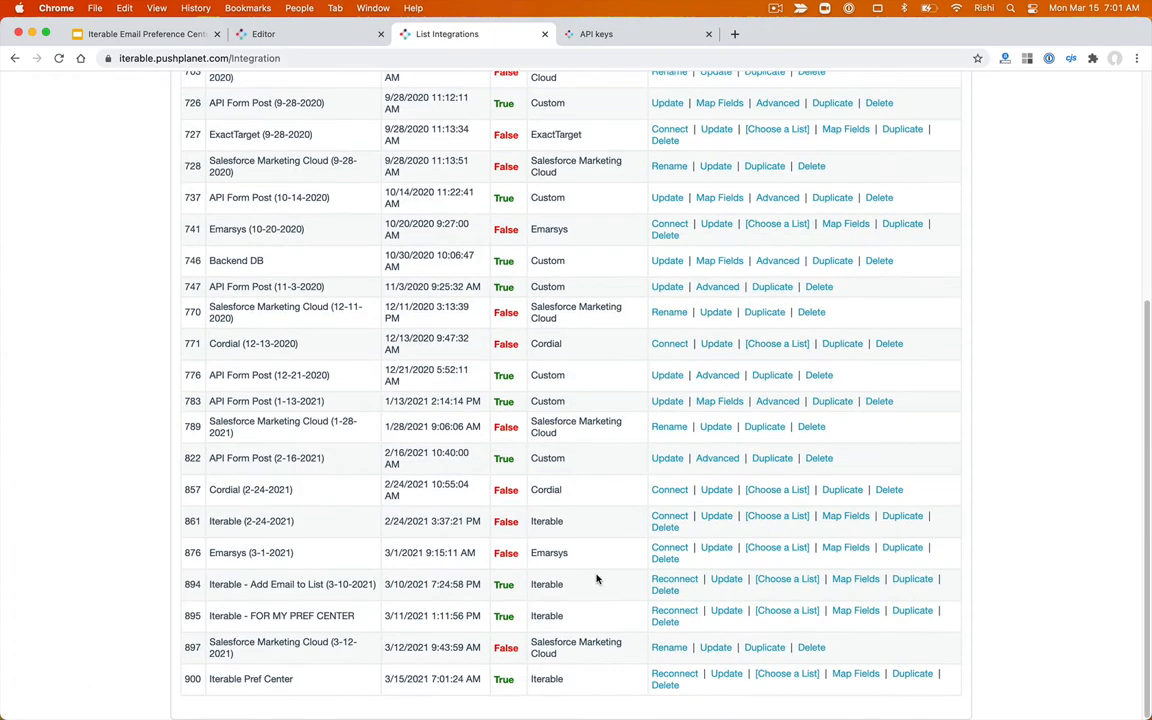
{"action": "double_click", "coordinate": [503, 679]}
{"action": "double_click", "coordinate": [194, 680]}
{"action": "scroll", "coordinate": [193, 675], "scroll_direction": "up", "scroll_amount": 5}
{"action": "left_click", "coordinate": [392, 145]}
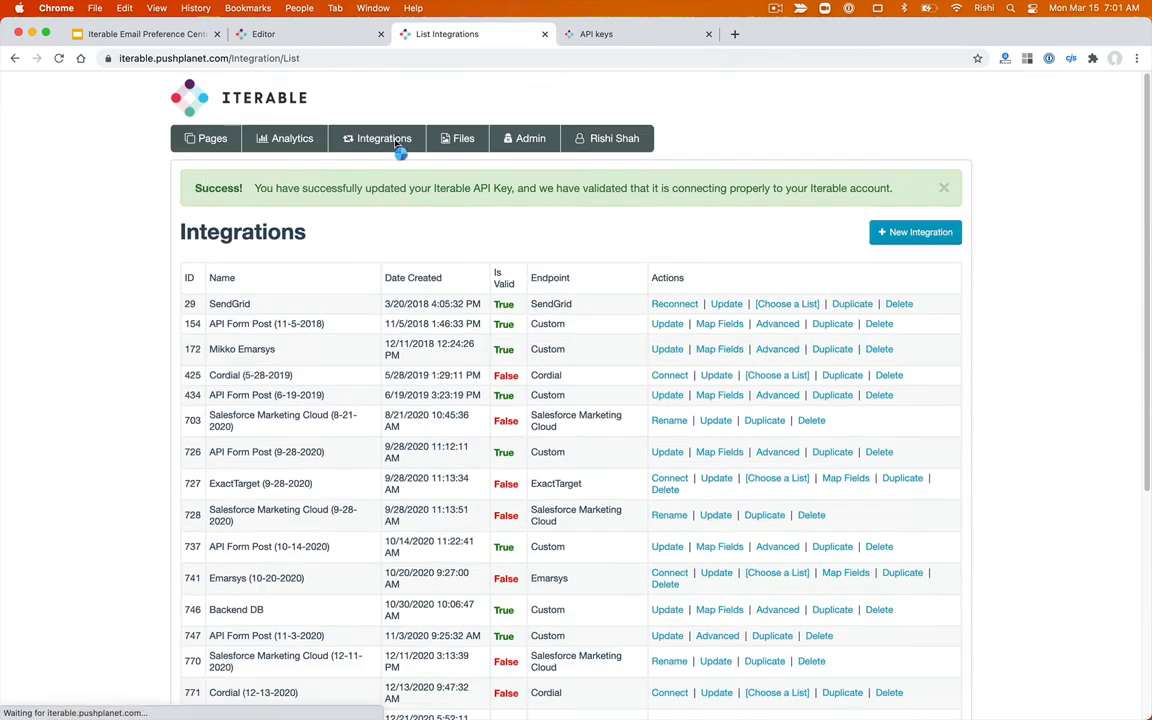
{"action": "scroll", "coordinate": [205, 657], "scroll_direction": "down", "scroll_amount": 4}
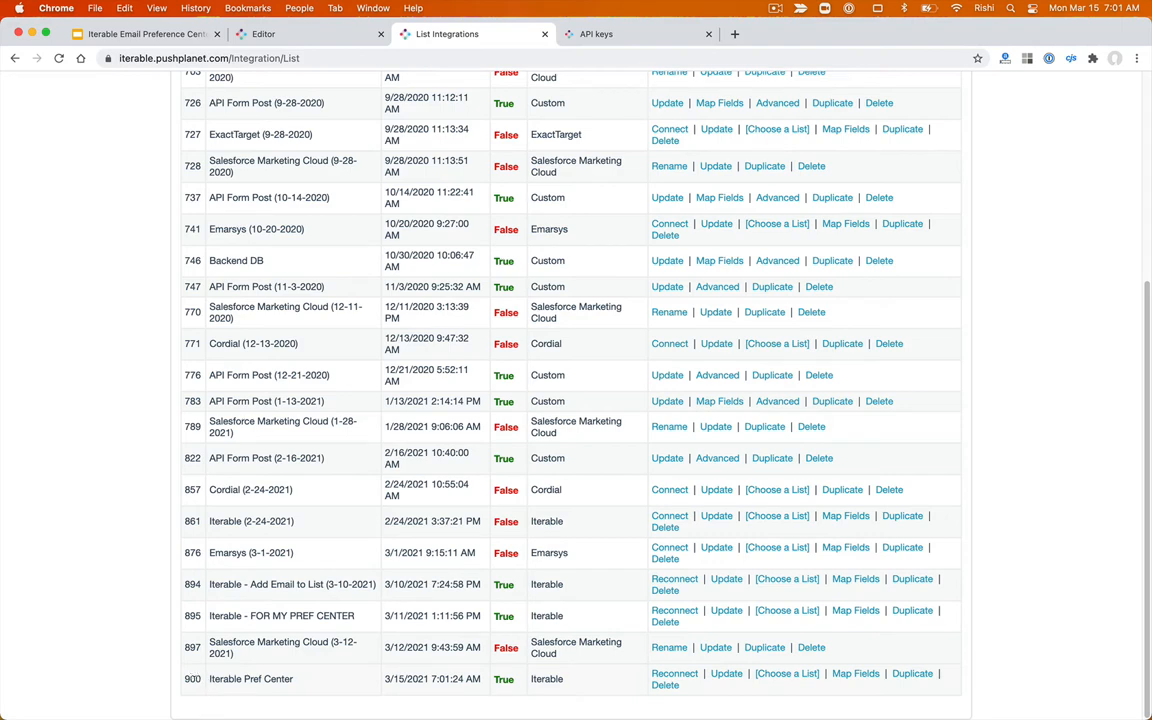
{"action": "scroll", "coordinate": [188, 678], "scroll_direction": "up", "scroll_amount": 5}
{"action": "scroll", "coordinate": [170, 640], "scroll_direction": "down", "scroll_amount": 5}
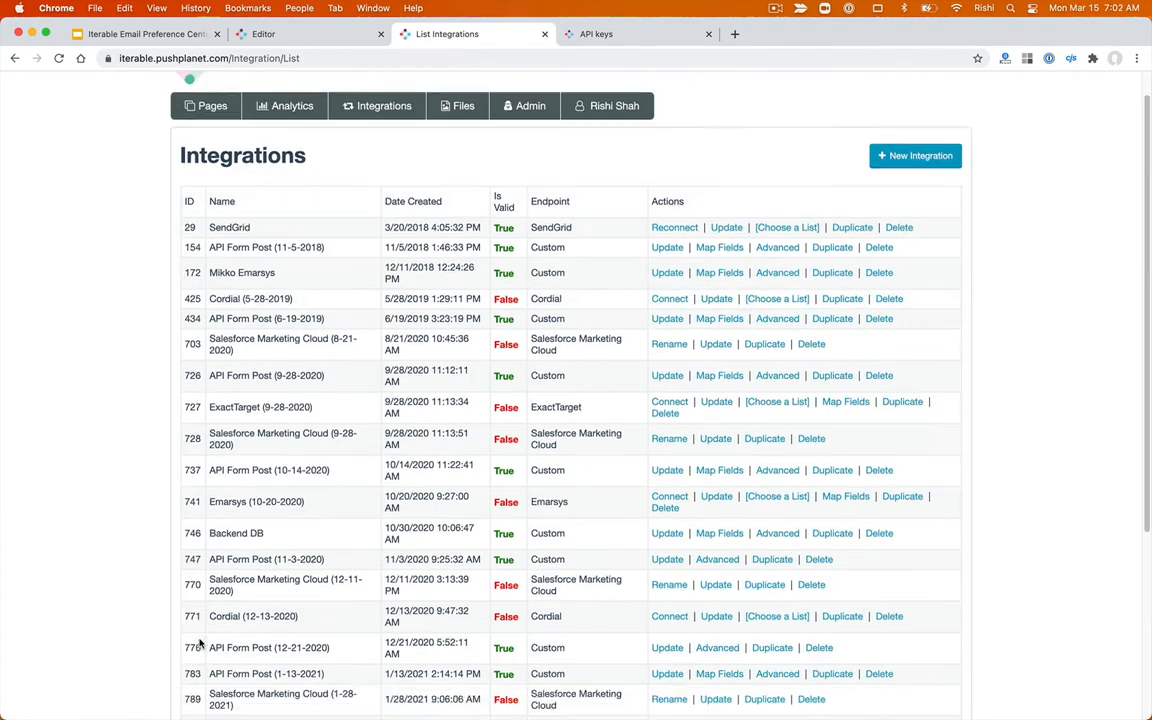
{"action": "scroll", "coordinate": [195, 660], "scroll_direction": "up", "scroll_amount": 5}
- Open the pages list, publish the mobile page from the editor, and close the editor's browser tab
{"action": "left_click", "coordinate": [207, 138]}
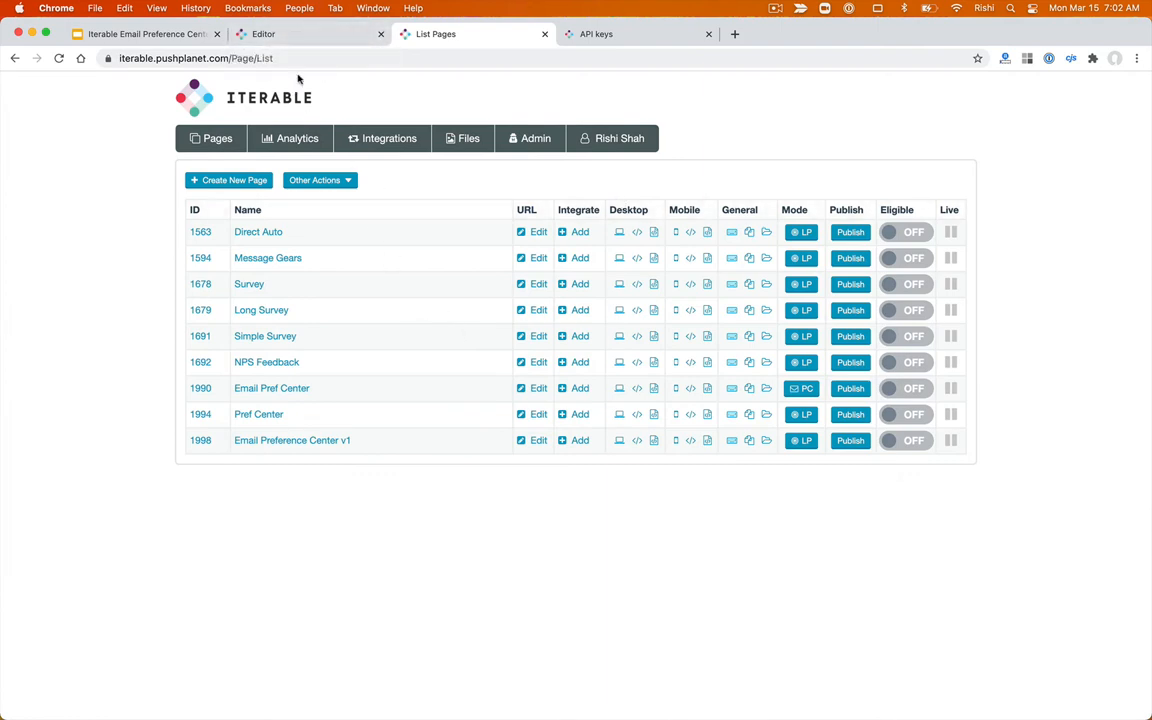
{"action": "left_click", "coordinate": [366, 34]}
{"action": "left_click", "coordinate": [97, 94]}
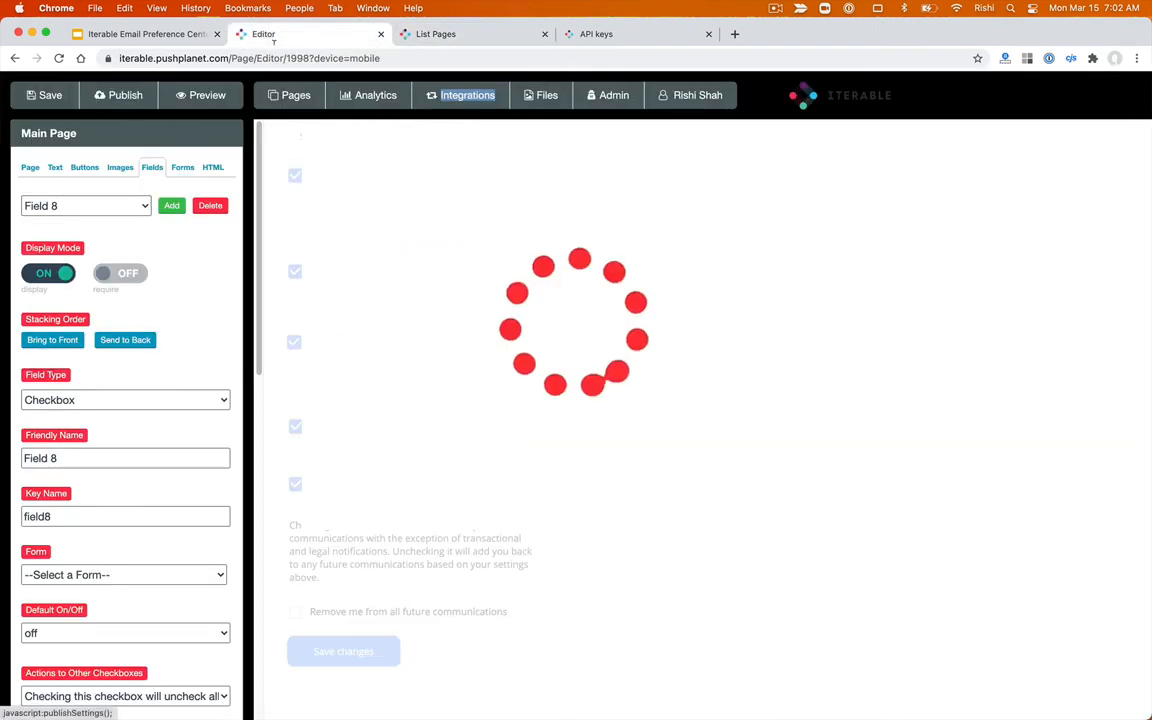
{"action": "key", "text": "super+w"}
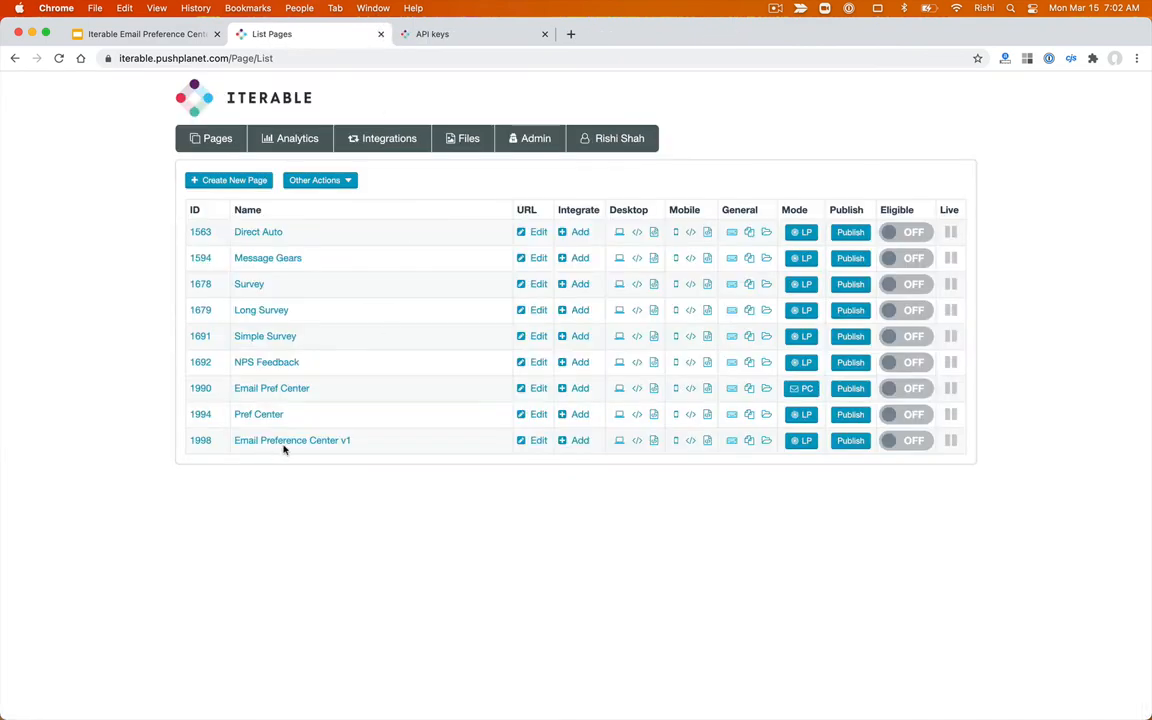
- Check "Email Preference Center v1" in the editor and its mode in the pages list, returning to the Google Slides presentation
{"action": "left_click", "coordinate": [284, 441]}
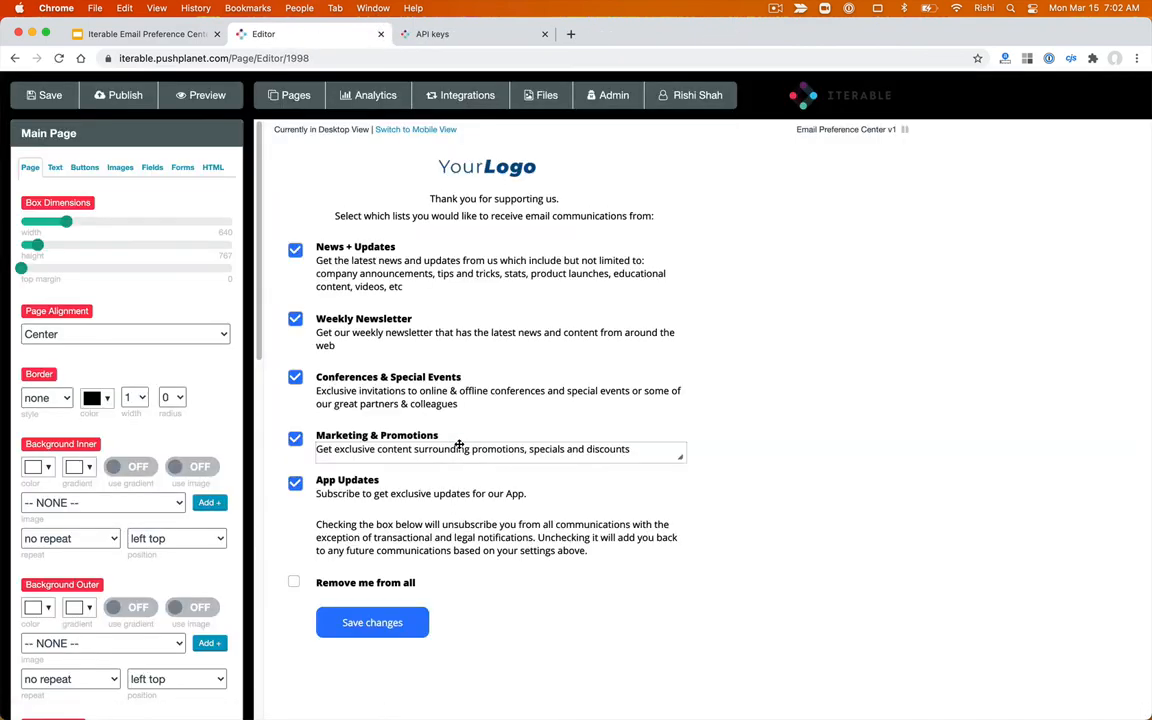
{"action": "left_click", "coordinate": [318, 97]}
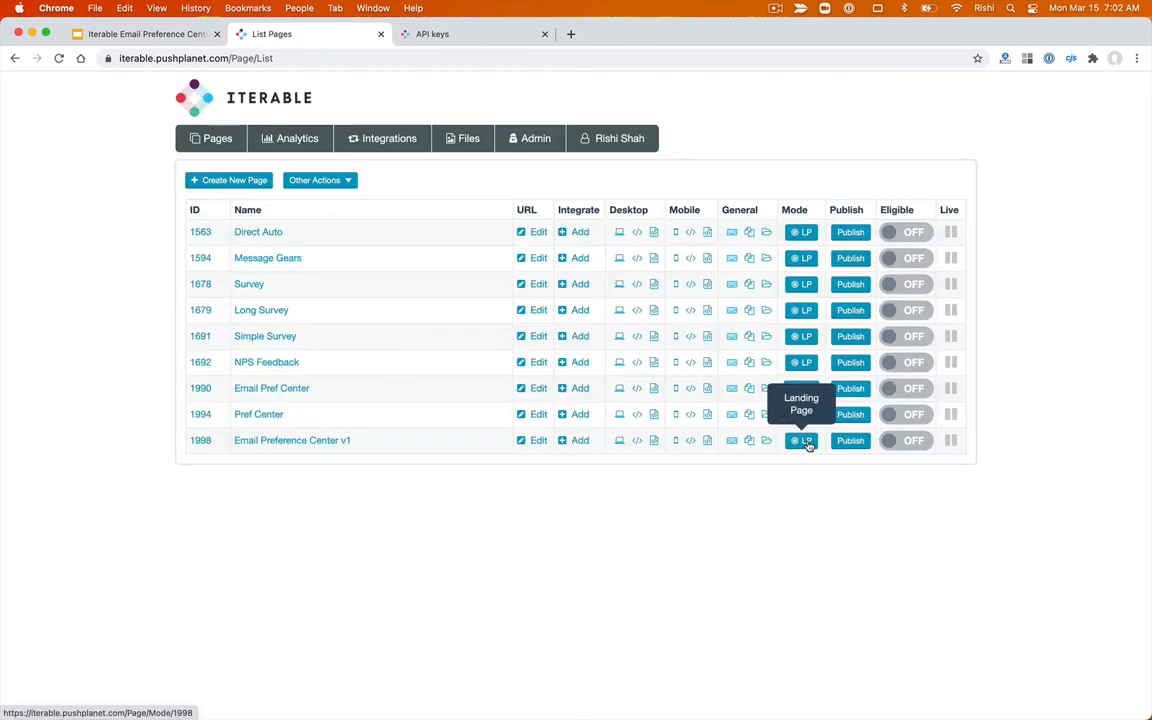
{"action": "left_click", "coordinate": [145, 33]}
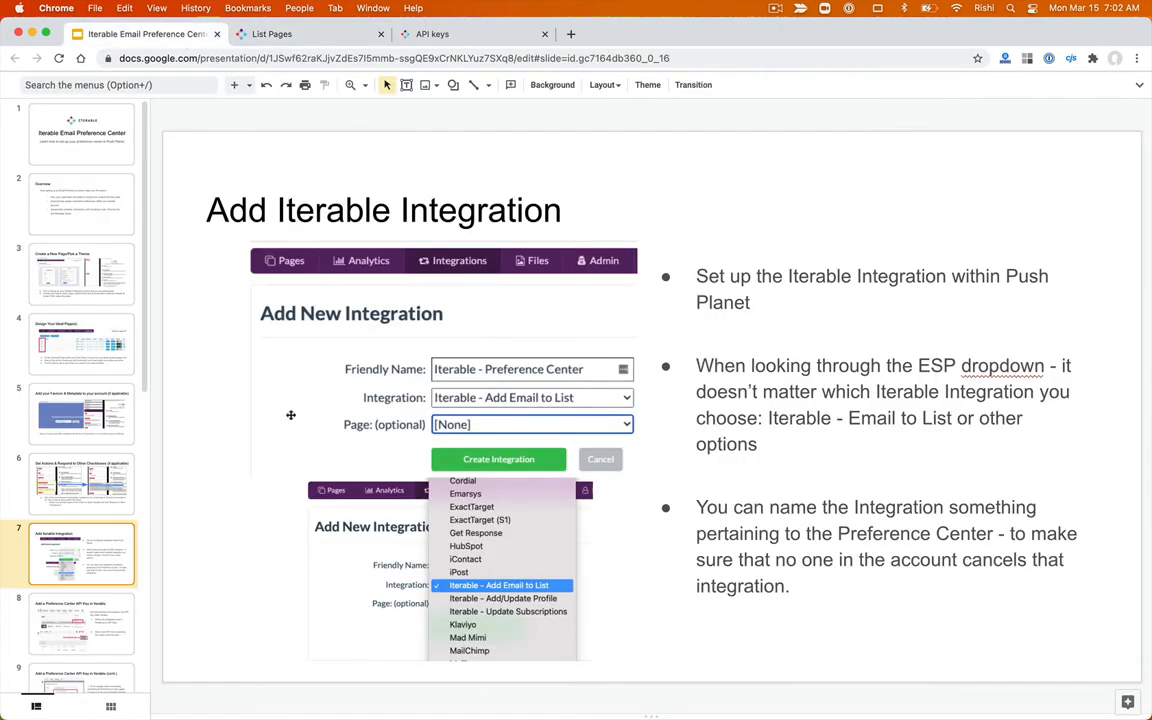
- Review the slides from "Add a Preference Center API Key in Iterable" through "Update Mode From LP to PC"
{"action": "left_click", "coordinate": [112, 632]}
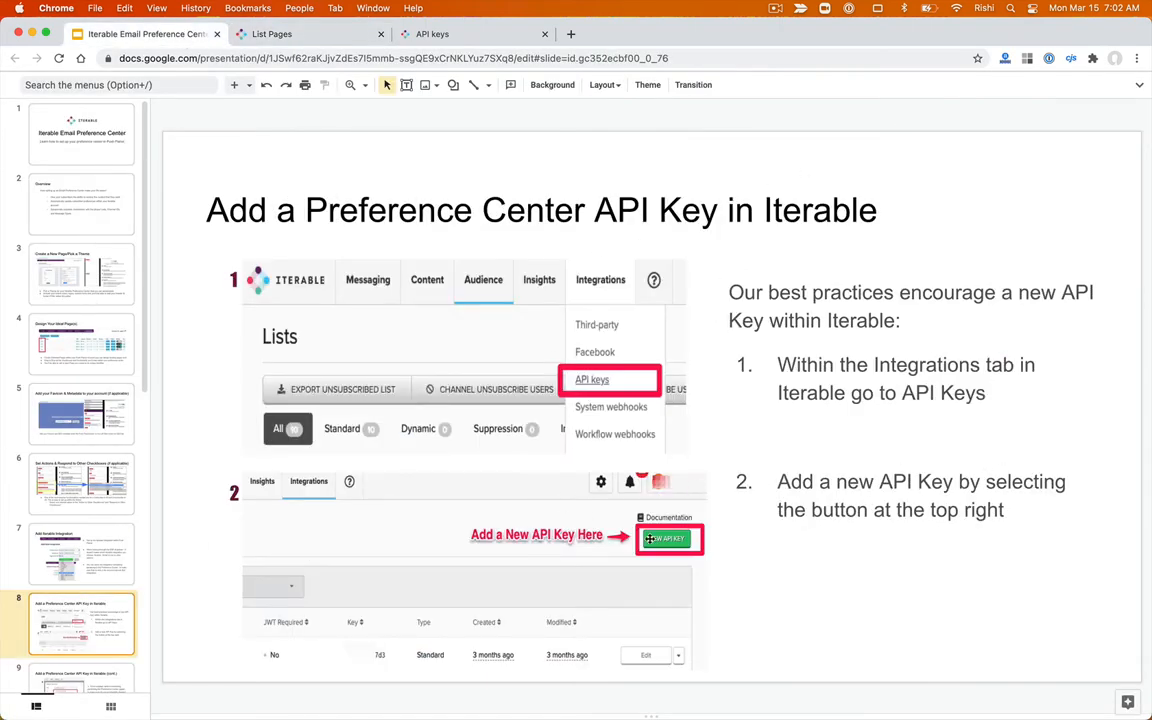
{"action": "scroll", "coordinate": [110, 600], "scroll_direction": "down", "scroll_amount": 2}
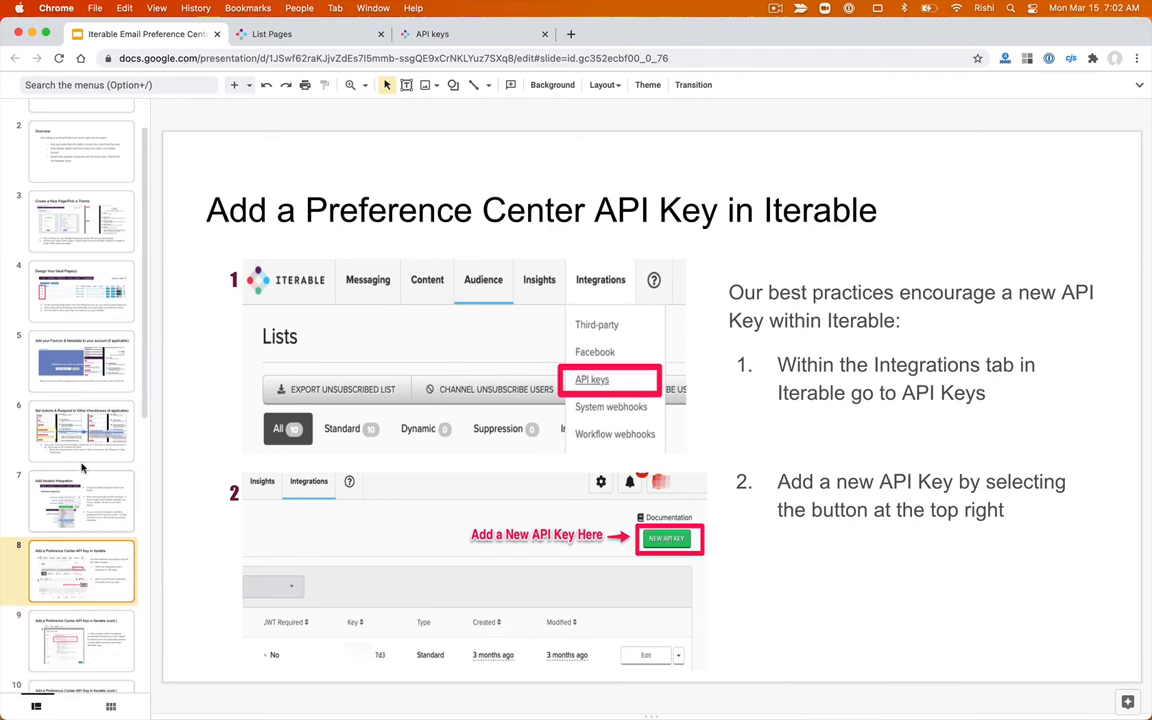
{"action": "left_click", "coordinate": [122, 638]}
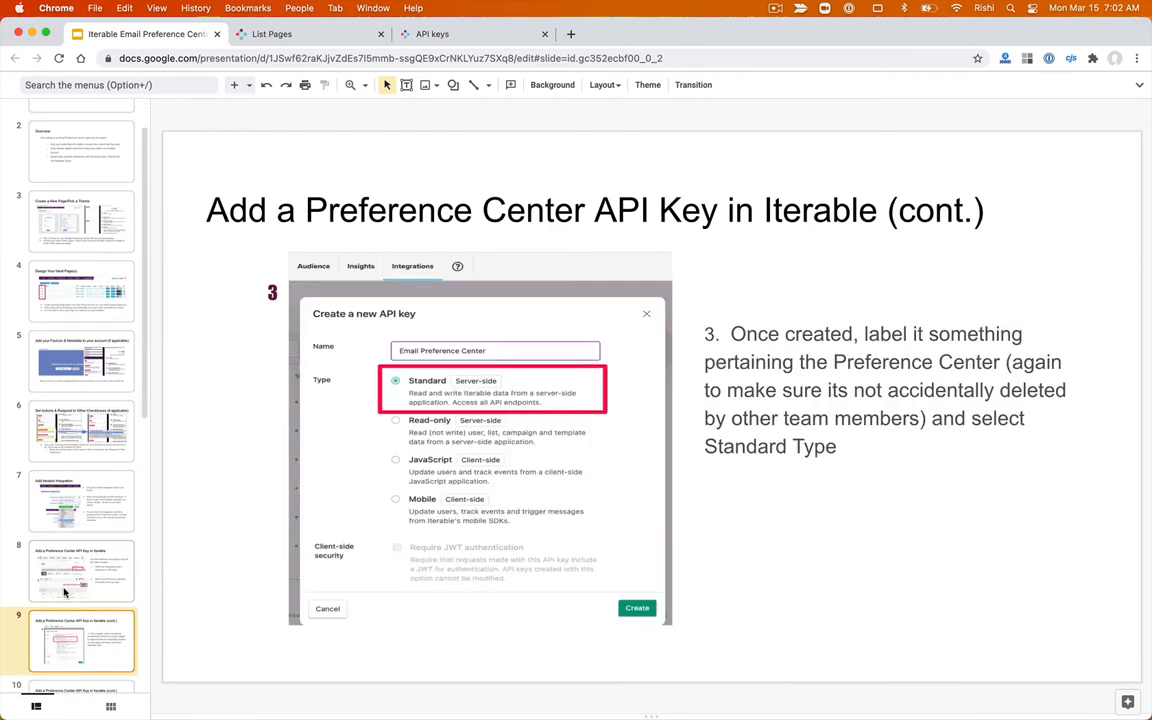
{"action": "scroll", "coordinate": [110, 580], "scroll_direction": "down", "scroll_amount": 5}
{"action": "left_click", "coordinate": [105, 514]}
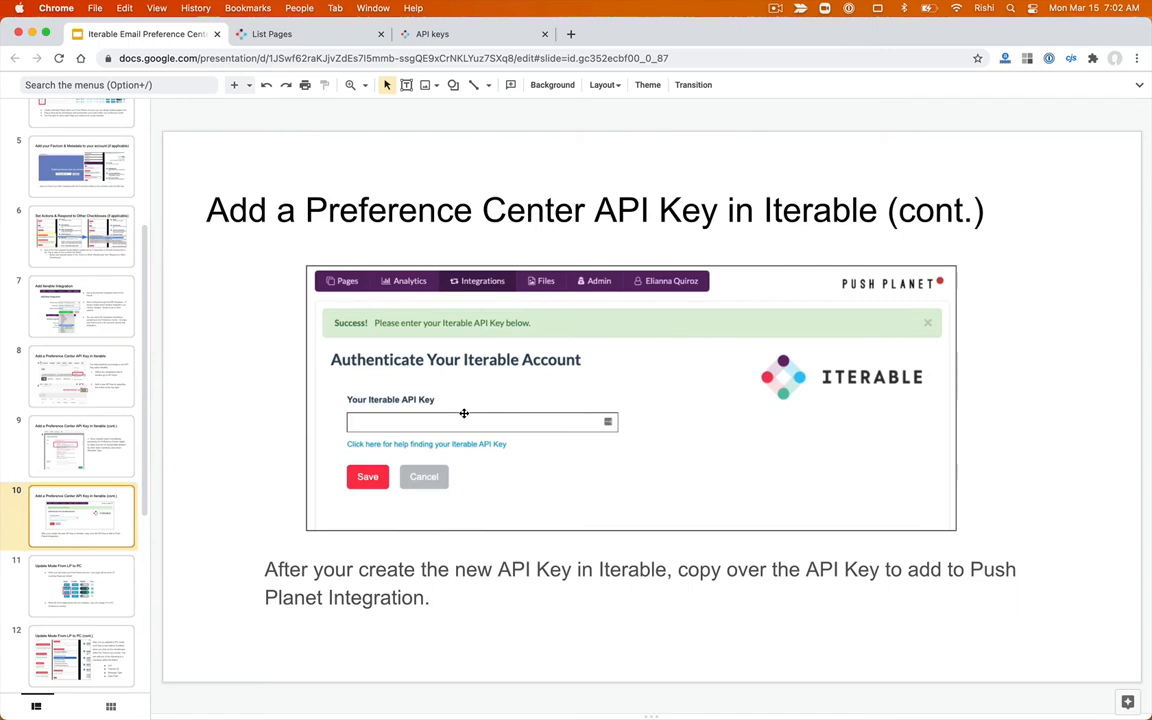
{"action": "scroll", "coordinate": [90, 545], "scroll_direction": "down", "scroll_amount": 1}
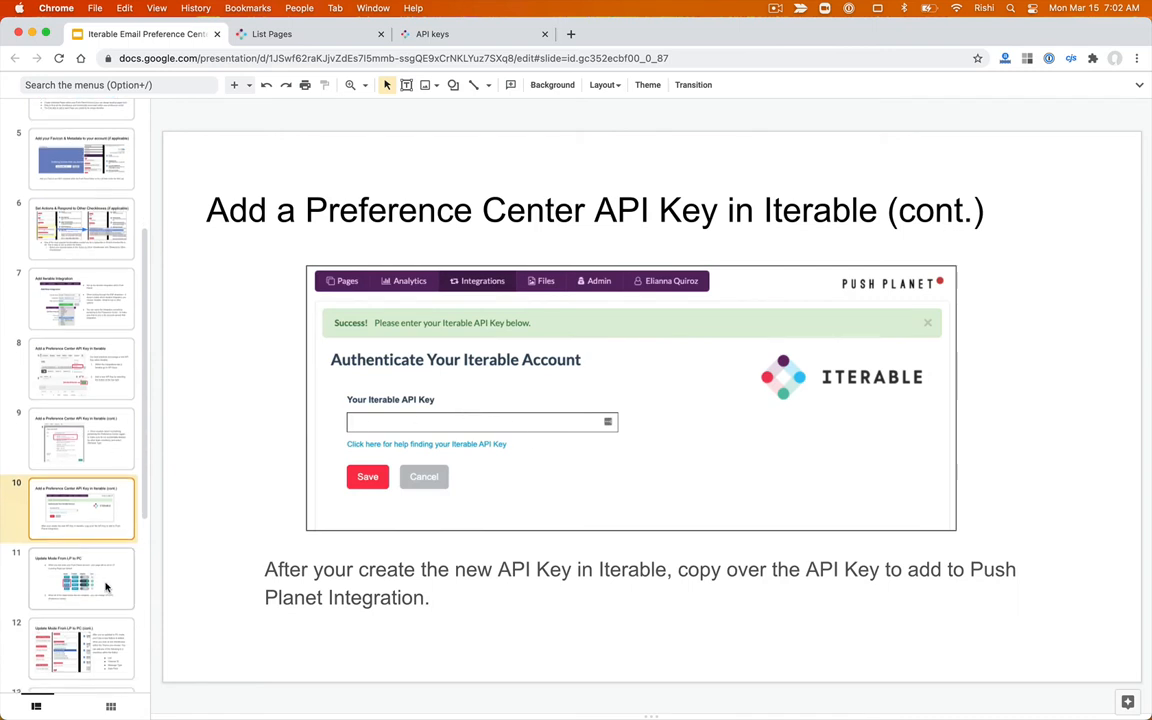
{"action": "left_click", "coordinate": [103, 578]}
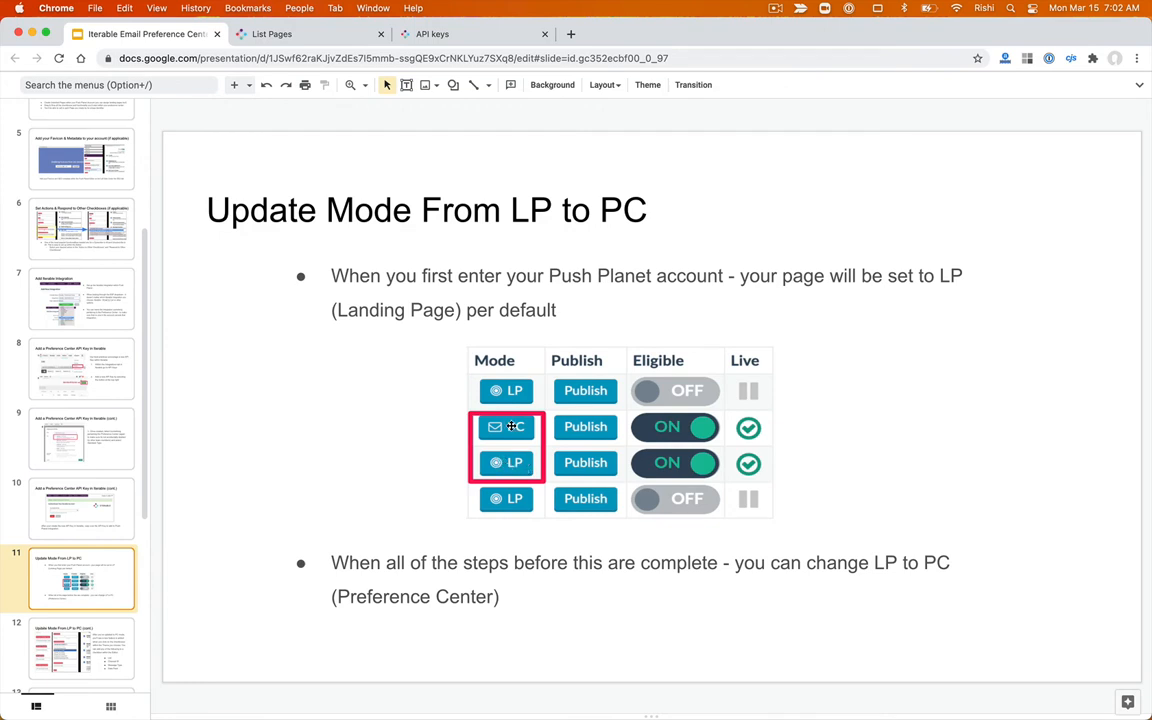
- In Push Planet, set Email Preference Center v1's page mode to Preference Center with the "Iterable Pref Center (iterable, 900)" integration
{"action": "left_click", "coordinate": [270, 35]}
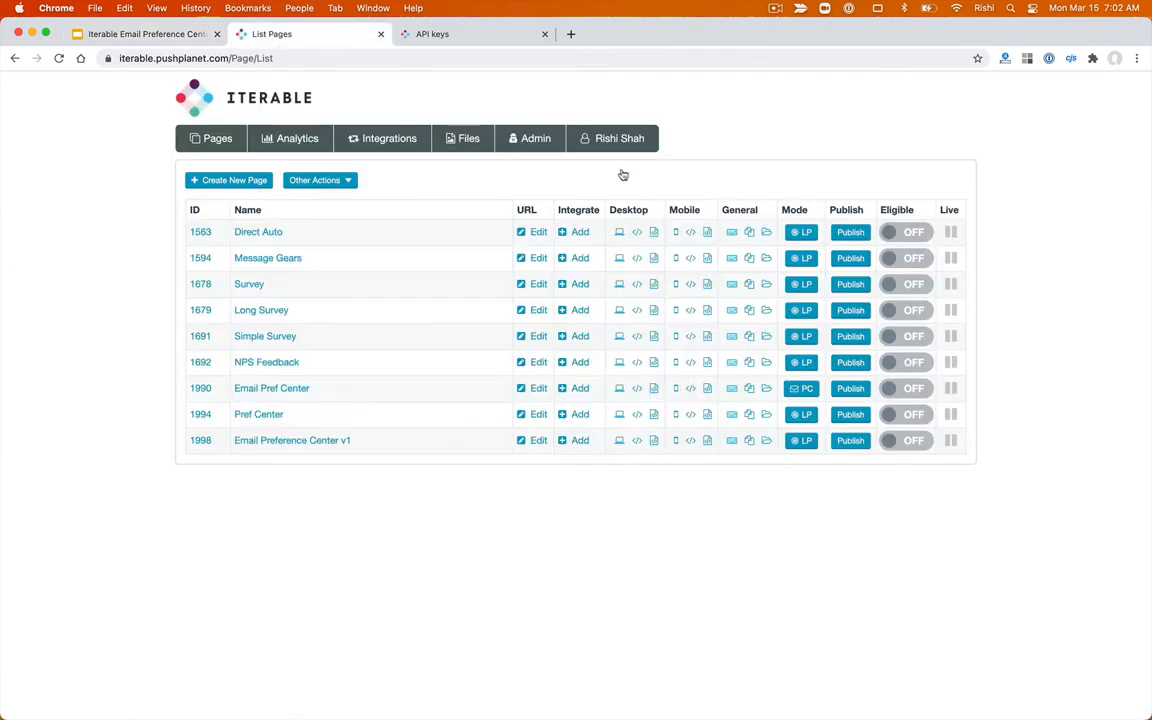
{"action": "left_click", "coordinate": [803, 444]}
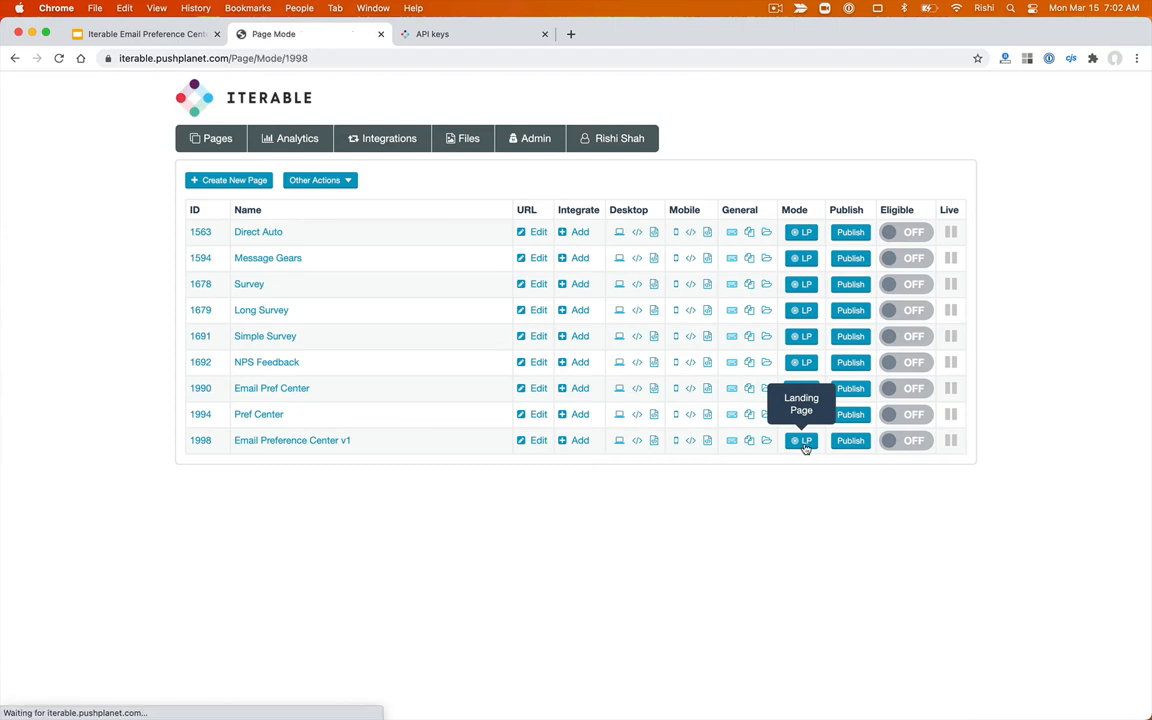
{"action": "left_click", "coordinate": [386, 249]}
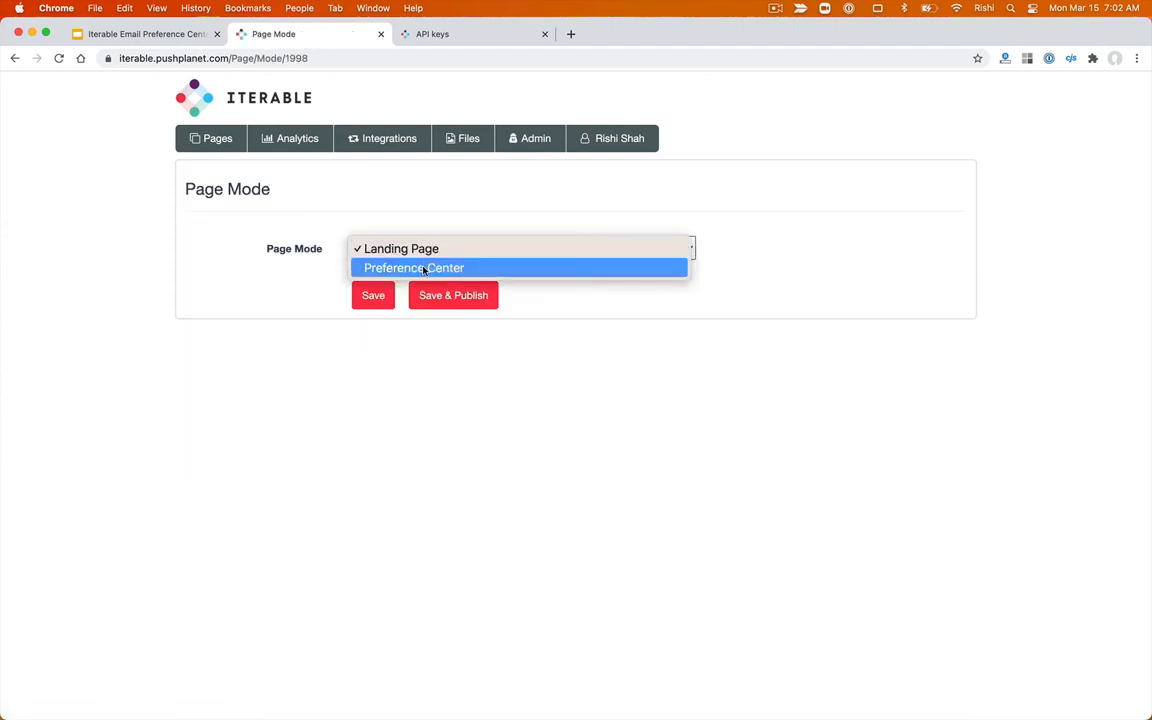
{"action": "left_click", "coordinate": [427, 267]}
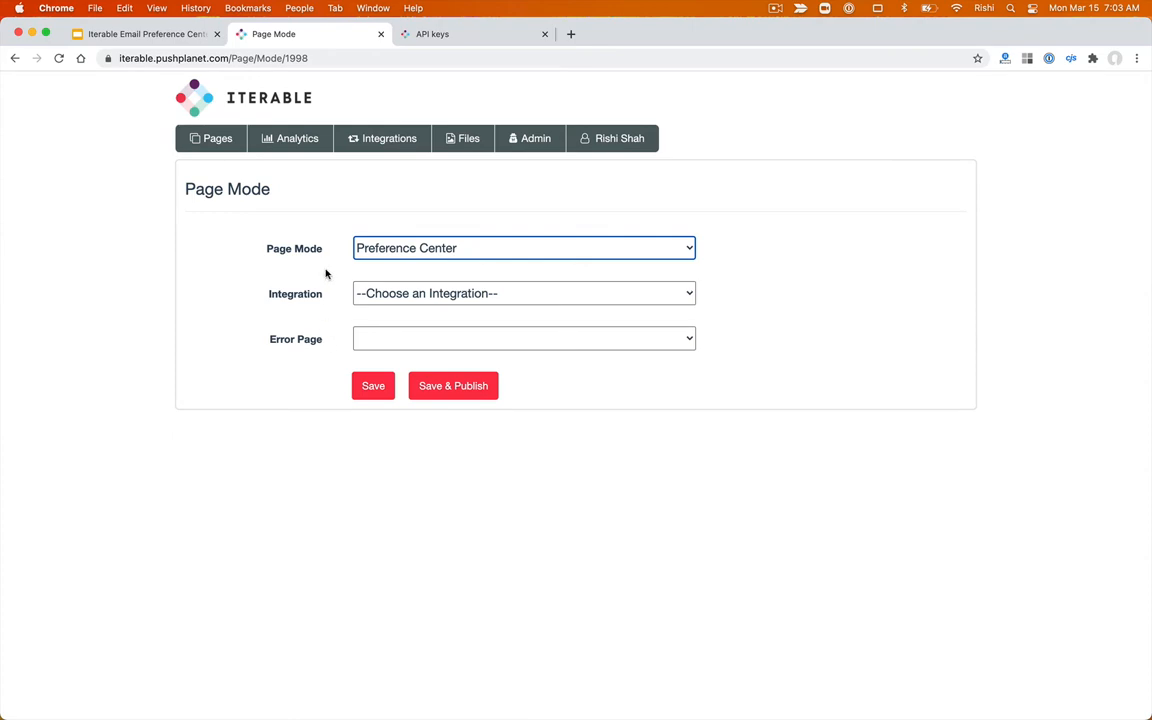
{"action": "left_click", "coordinate": [420, 293]}
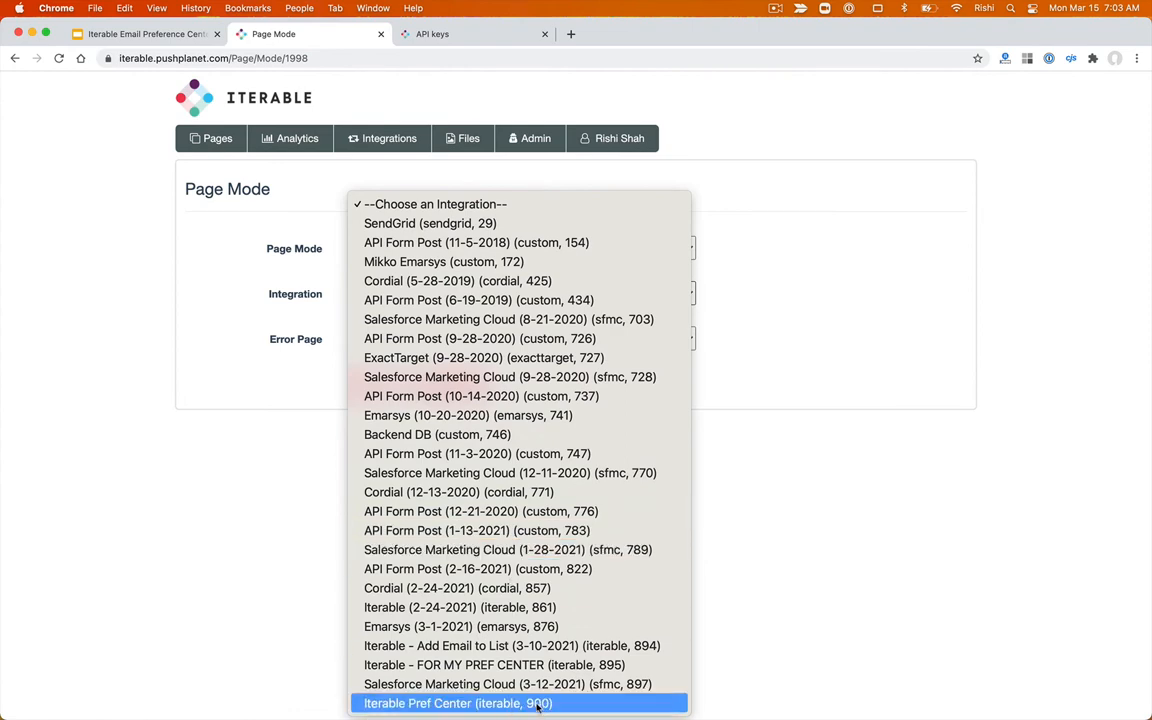
{"action": "left_click", "coordinate": [540, 704]}
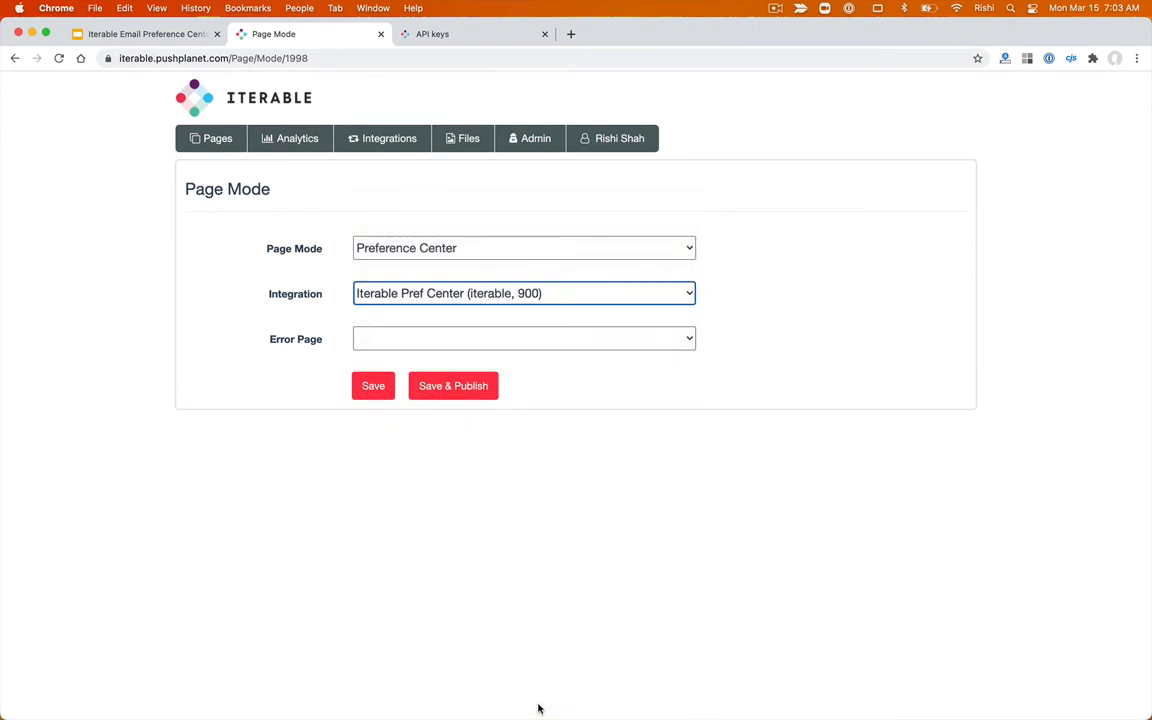
- Set the error page to Another URL with the address domain.com/404
{"action": "left_click", "coordinate": [385, 341]}
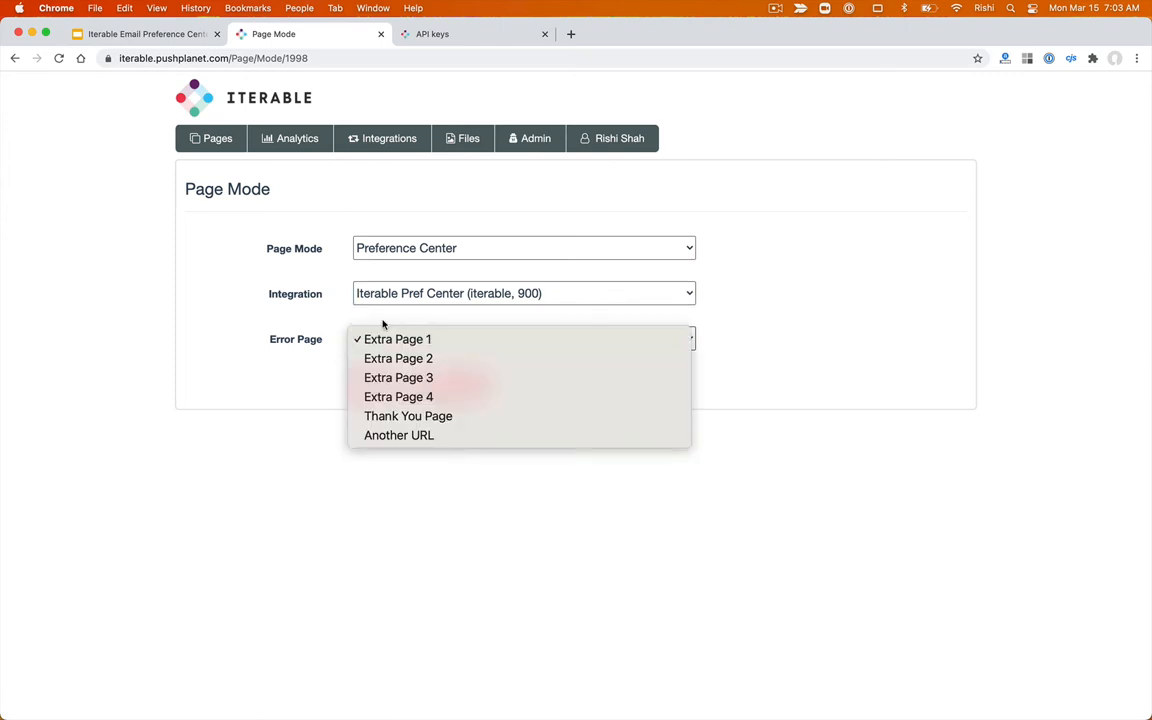
{"action": "left_click", "coordinate": [382, 324]}
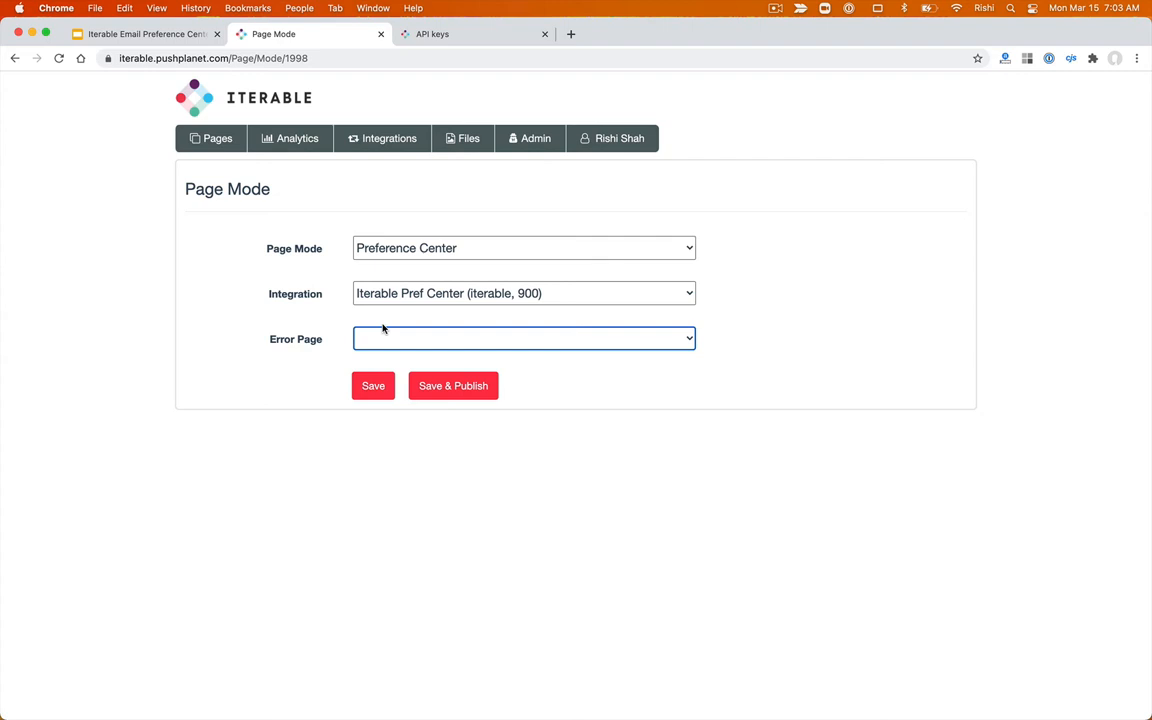
{"action": "left_click", "coordinate": [384, 333]}
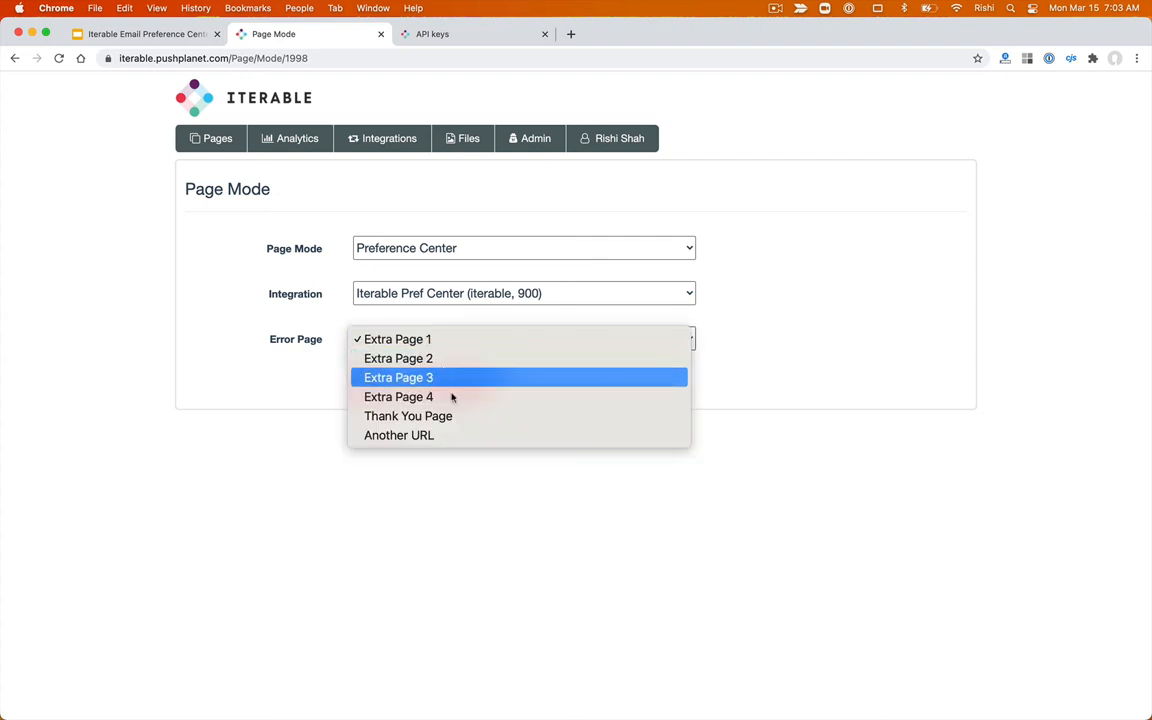
{"action": "left_click", "coordinate": [399, 437]}
{"action": "left_click", "coordinate": [408, 373]}
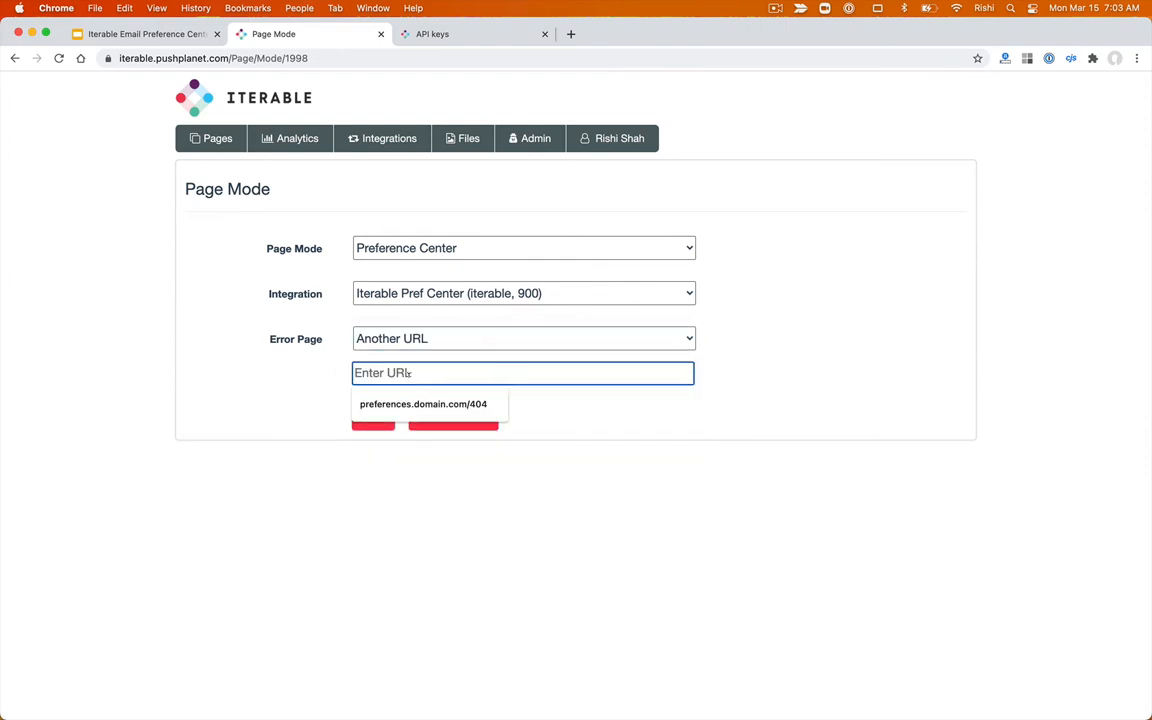
{"action": "type", "text": "domi"}
{"action": "type", "text": "in.c"}
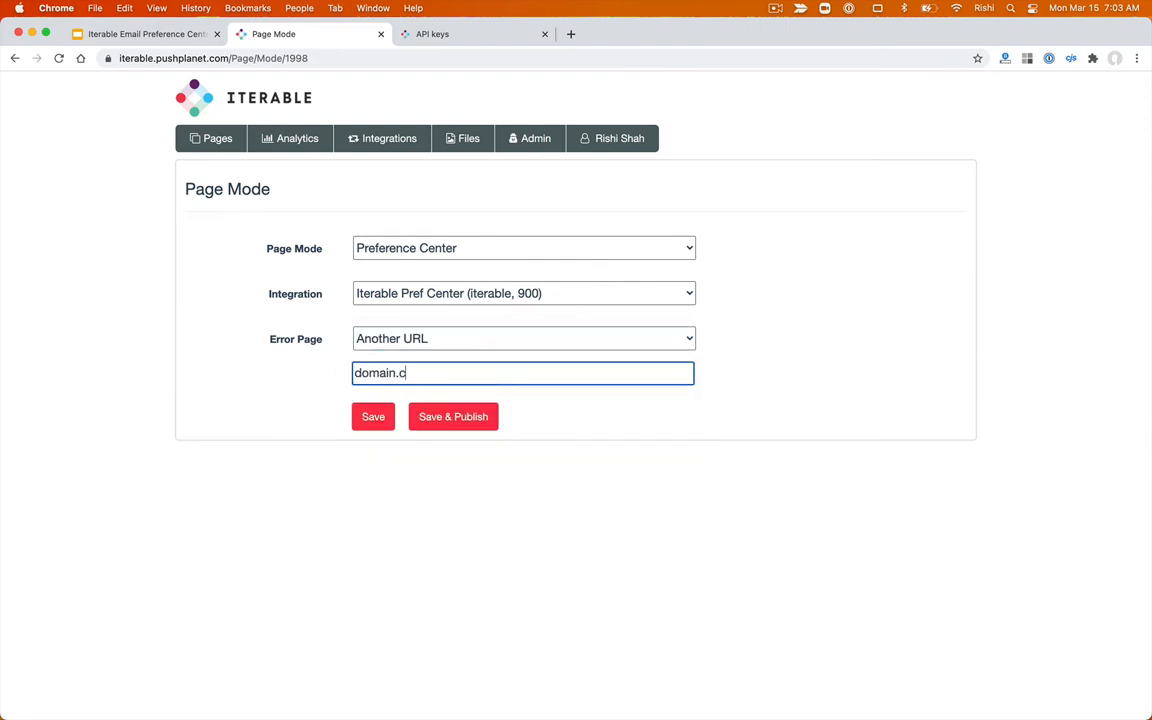
{"action": "type", "text": "om/404"}
- Check the error page options, save and publish the page mode settings, and open Email Preference Center v1 in the editor
{"action": "left_click", "coordinate": [405, 339]}
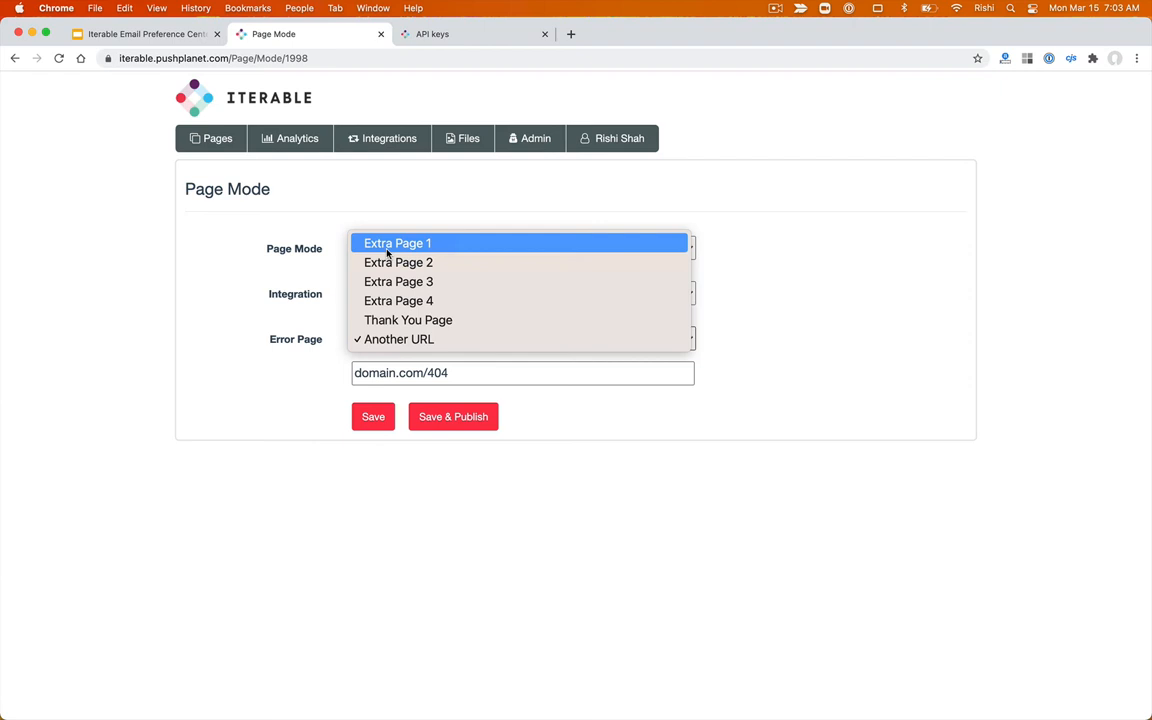
{"action": "left_click", "coordinate": [327, 327]}
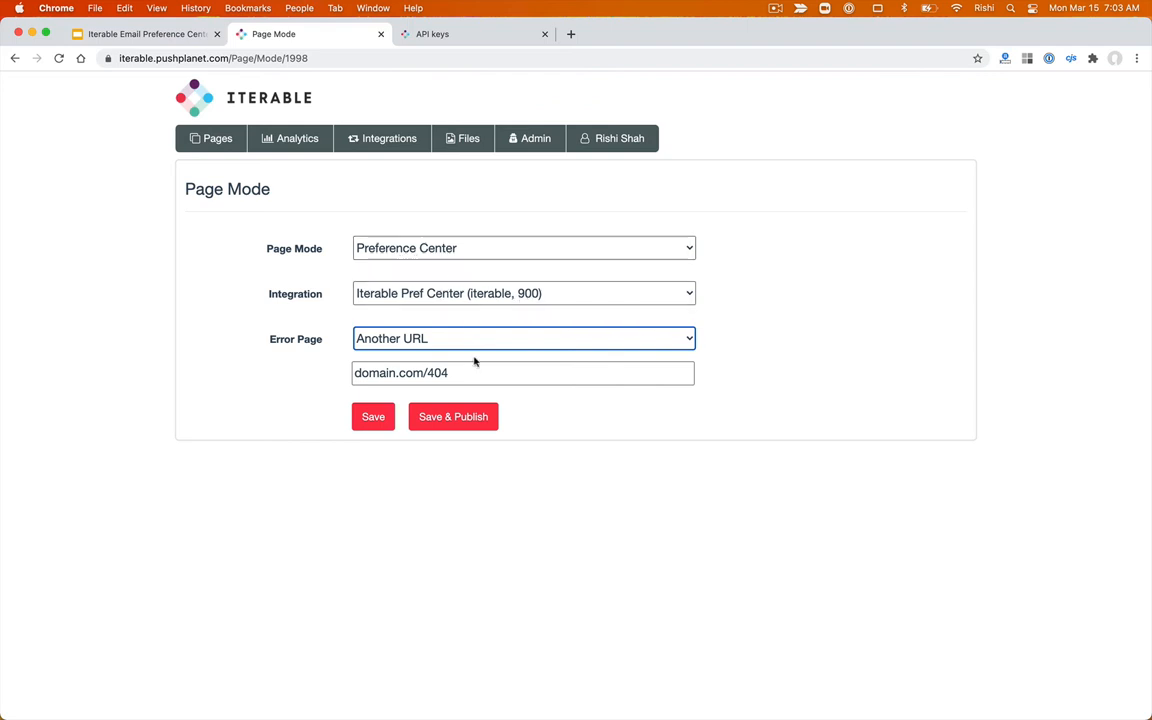
{"action": "left_click", "coordinate": [449, 426]}
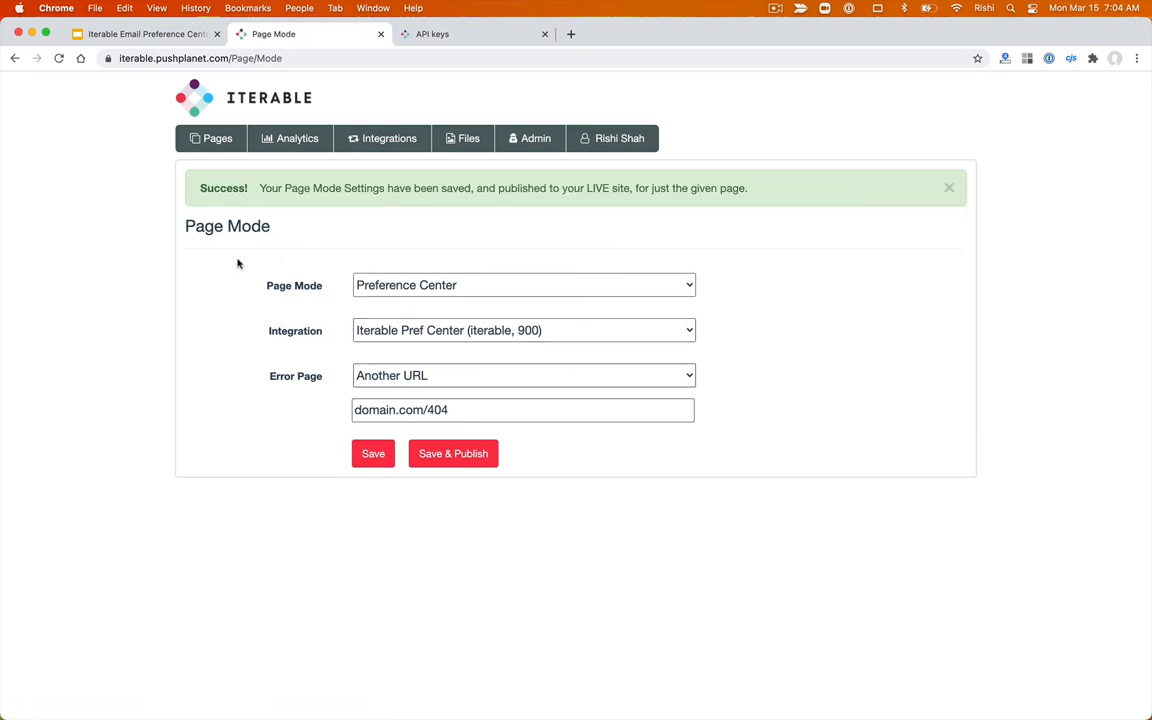
{"action": "left_click", "coordinate": [213, 143]}
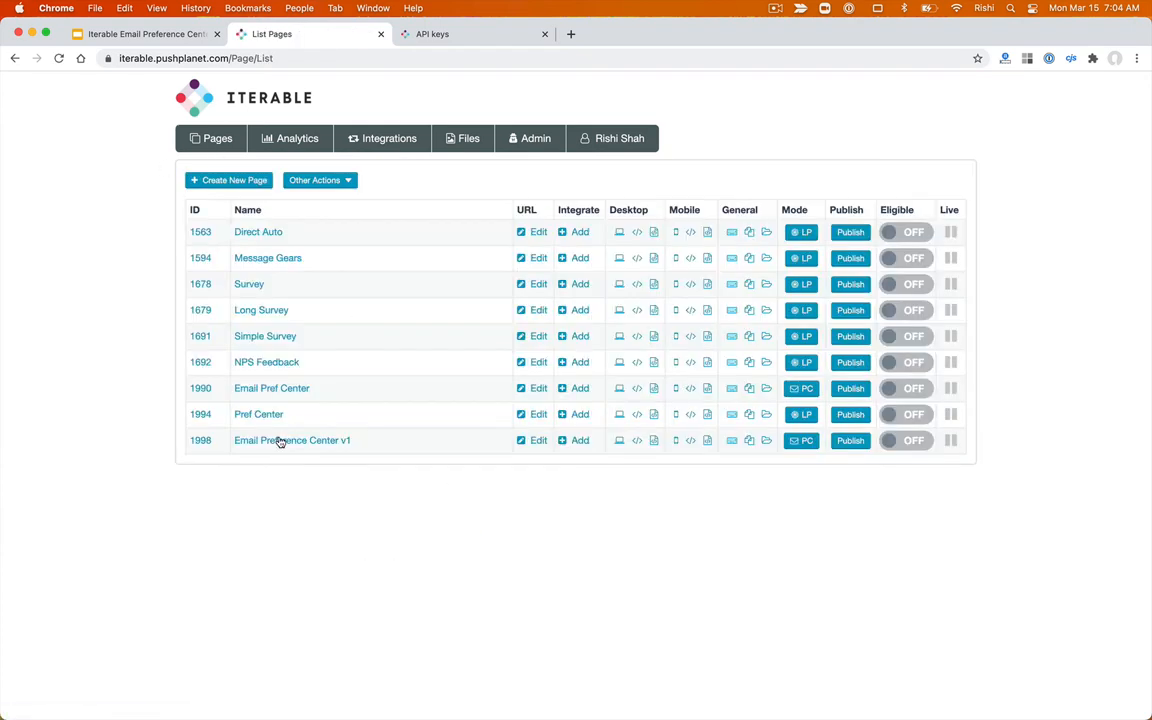
{"action": "left_click", "coordinate": [281, 442]}
- Read the "Update Mode From LP to PC (cont.)" slide in Google Slides and return to the Push Planet editor
{"action": "left_click", "coordinate": [140, 34]}
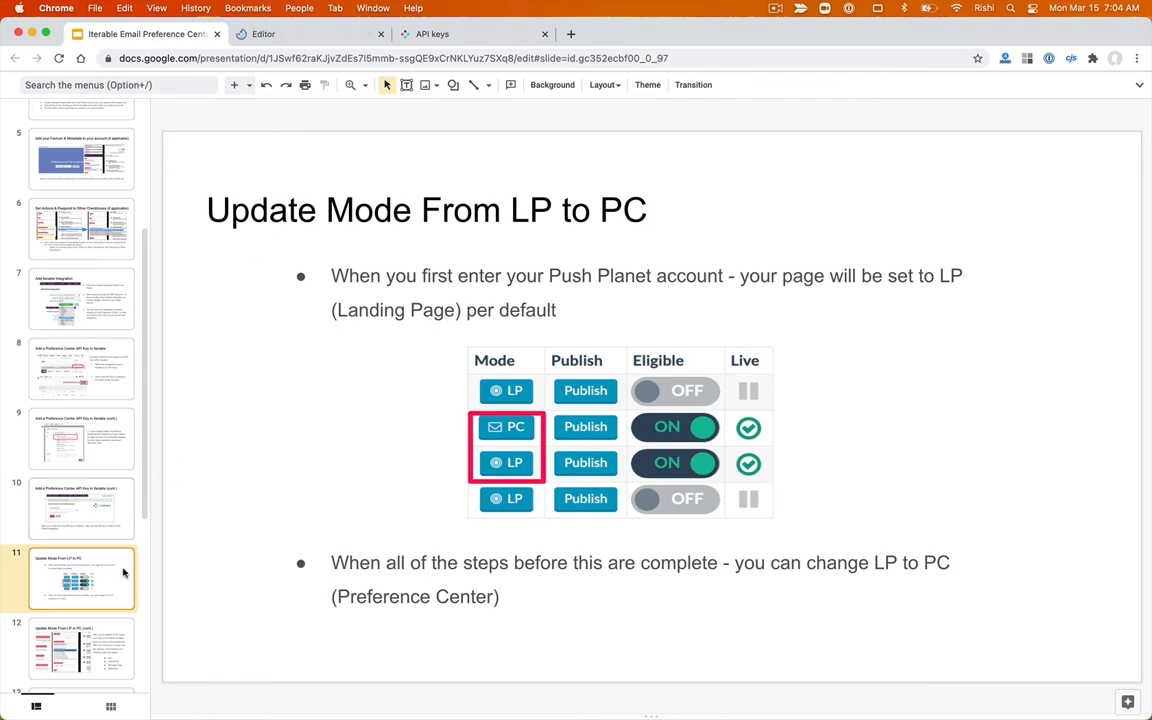
{"action": "key", "text": "Down"}
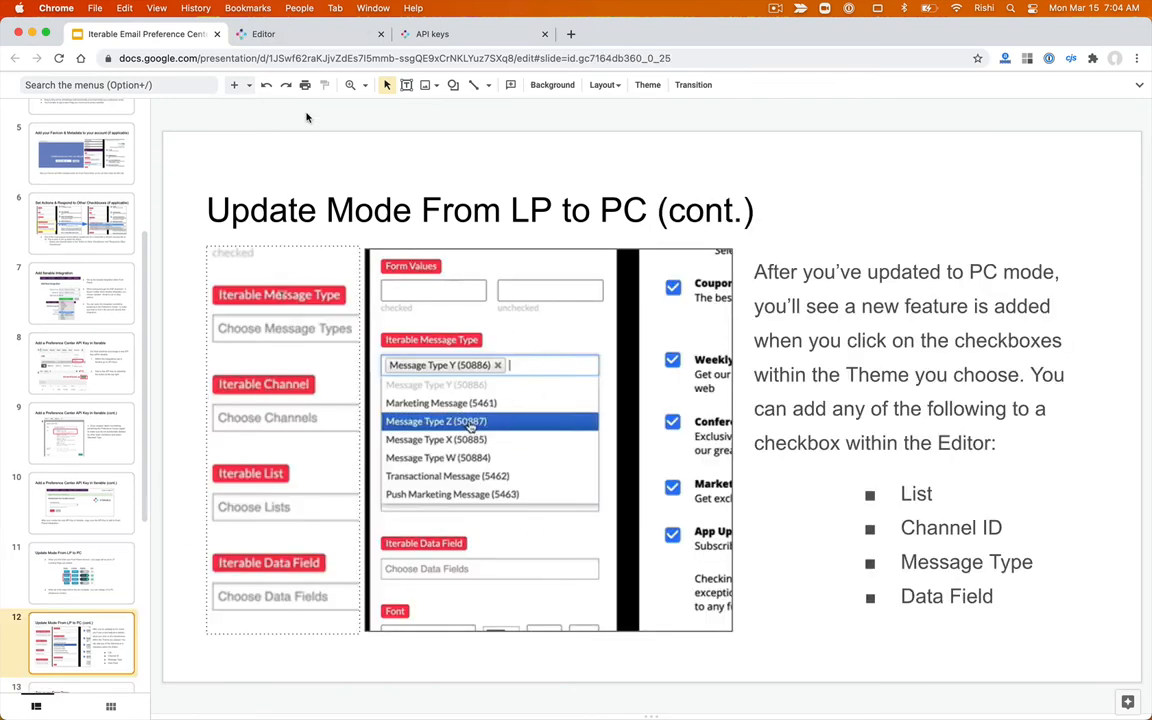
{"action": "left_click", "coordinate": [268, 36]}
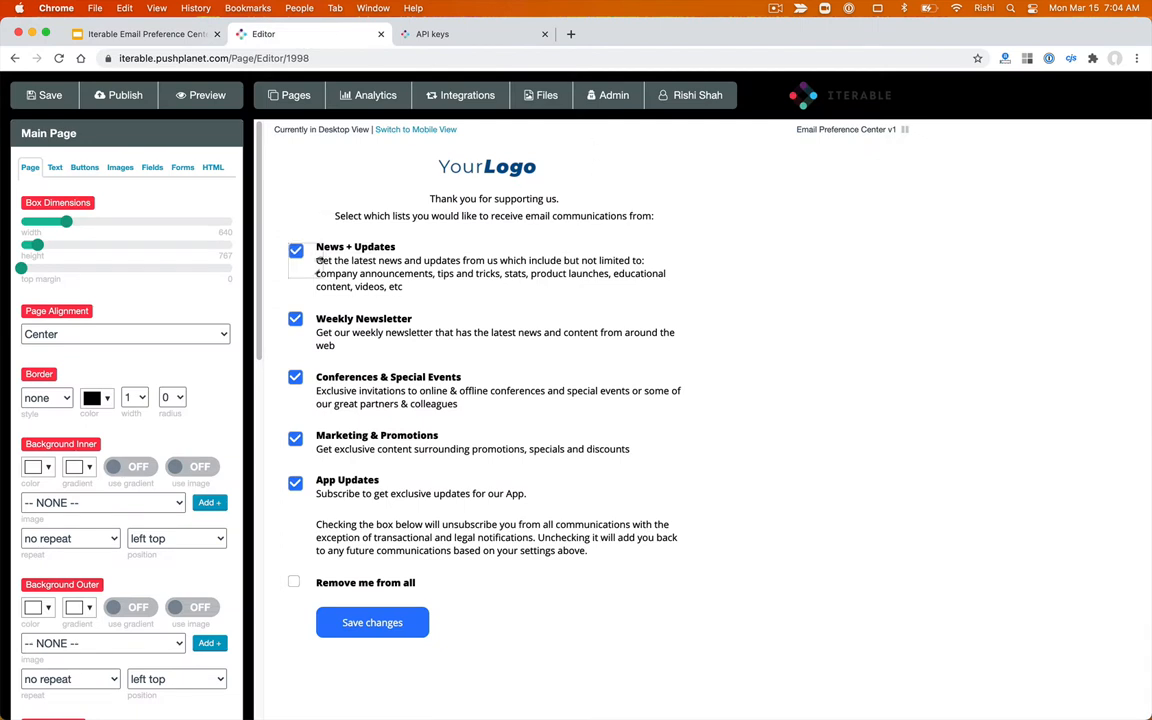
- Open the News + Updates checkbox's field settings and examine its Iterable fields and available message types
{"action": "left_click", "coordinate": [309, 266]}
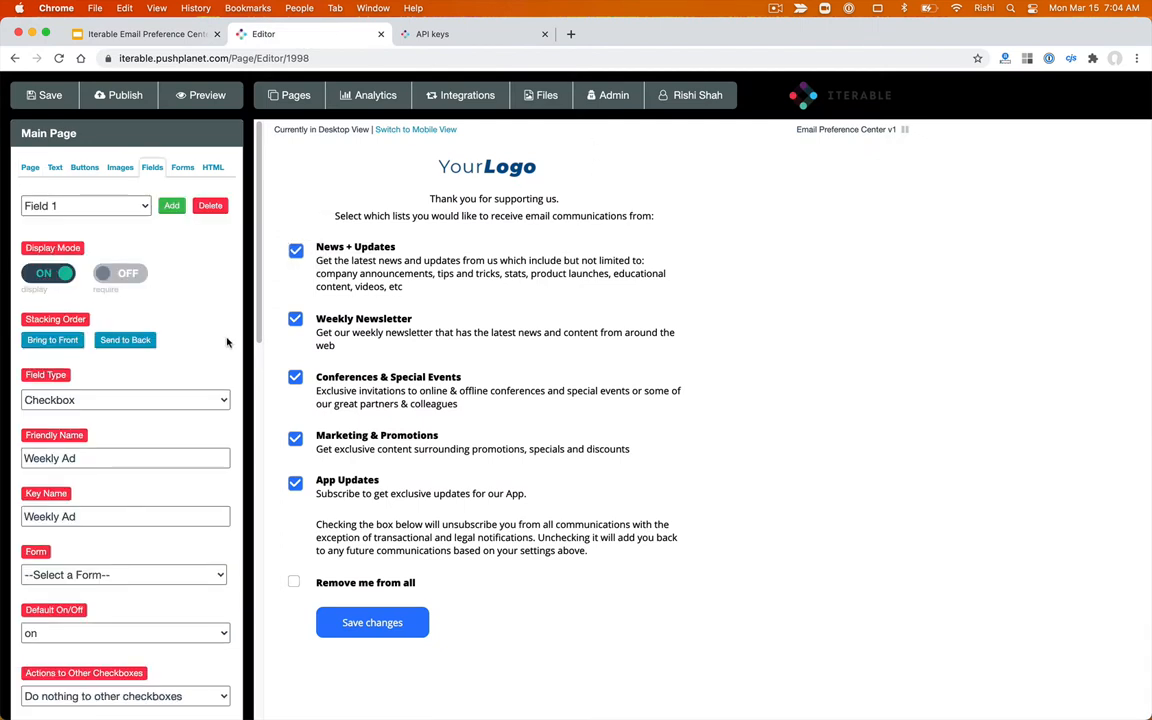
{"action": "scroll", "coordinate": [186, 400], "scroll_direction": "down", "scroll_amount": 10}
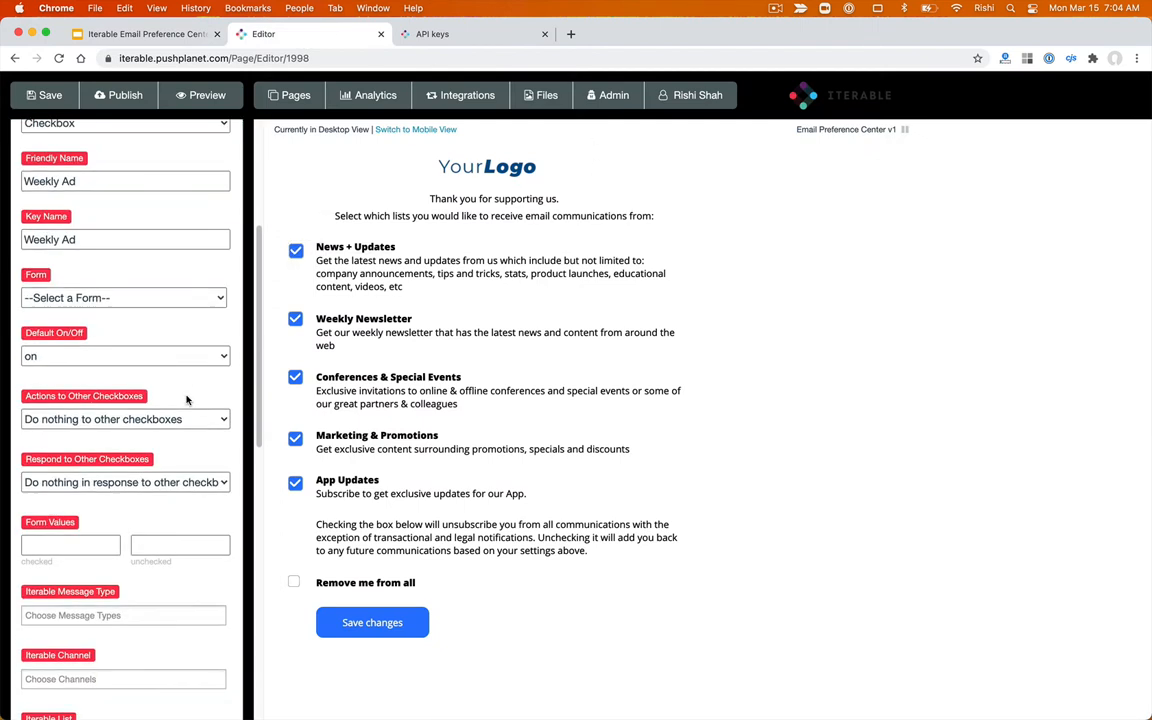
{"action": "scroll", "coordinate": [185, 397], "scroll_direction": "down", "scroll_amount": 1}
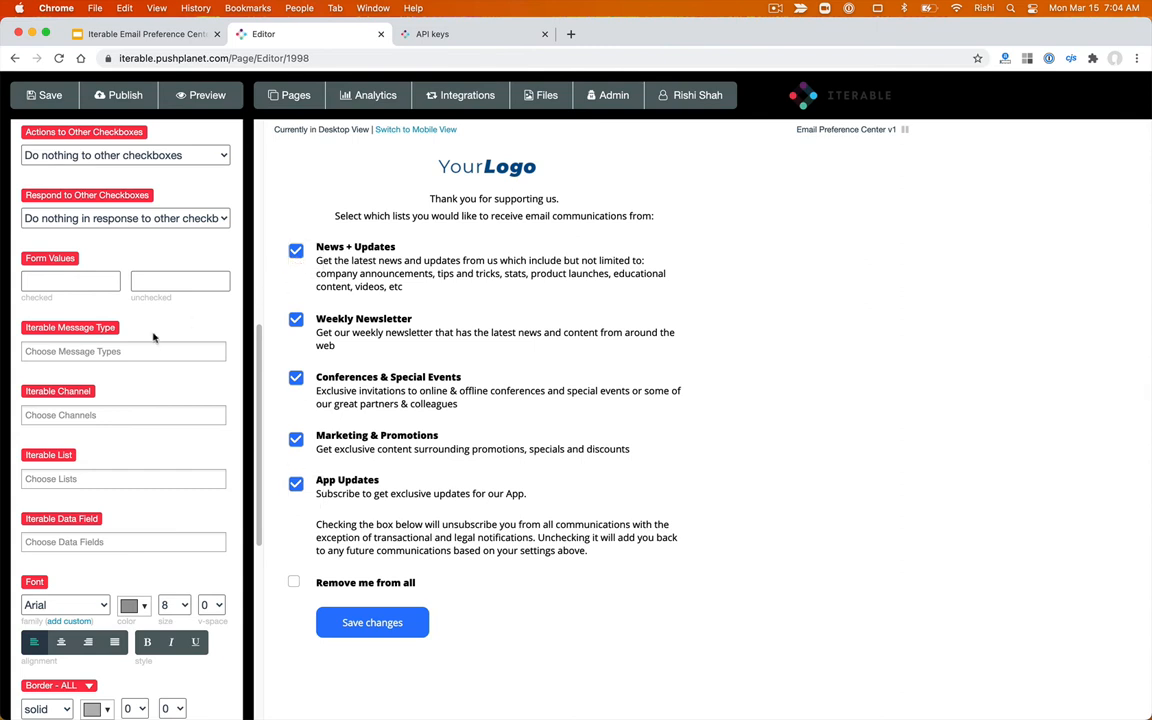
{"action": "left_click", "coordinate": [96, 349]}
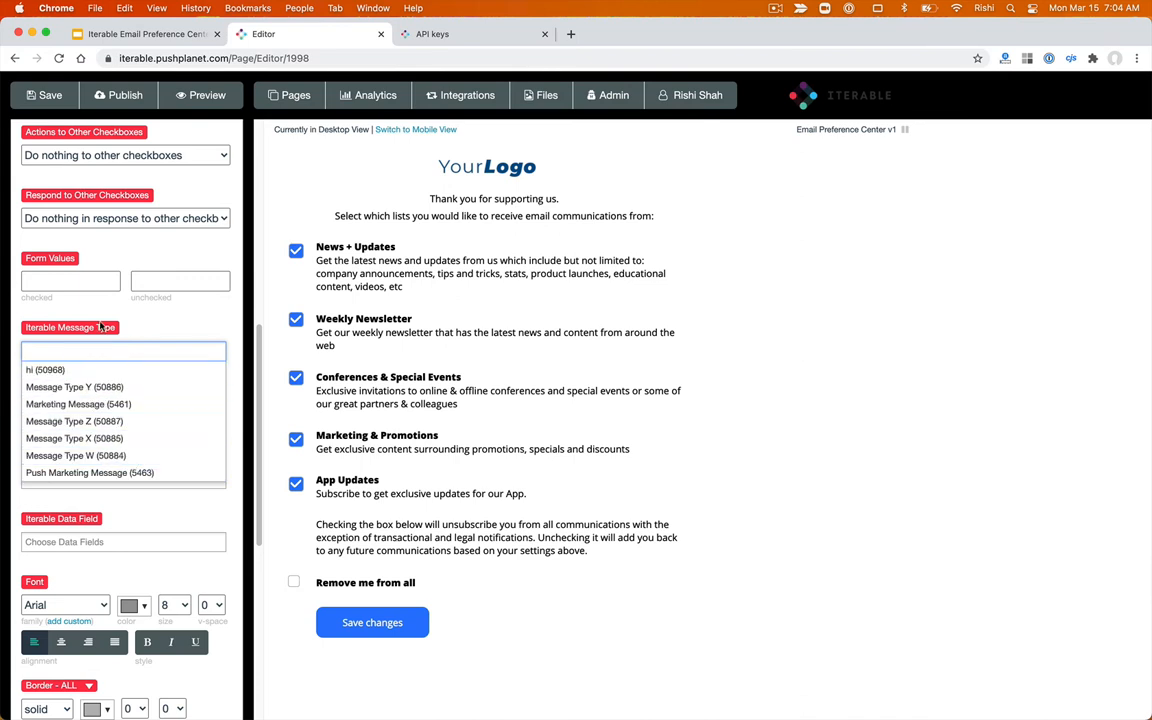
{"action": "left_click", "coordinate": [169, 325]}
- Dismiss the new API key dialog in Iterable, check the account's project list, and return to the Push Planet editor
{"action": "left_click", "coordinate": [432, 34]}
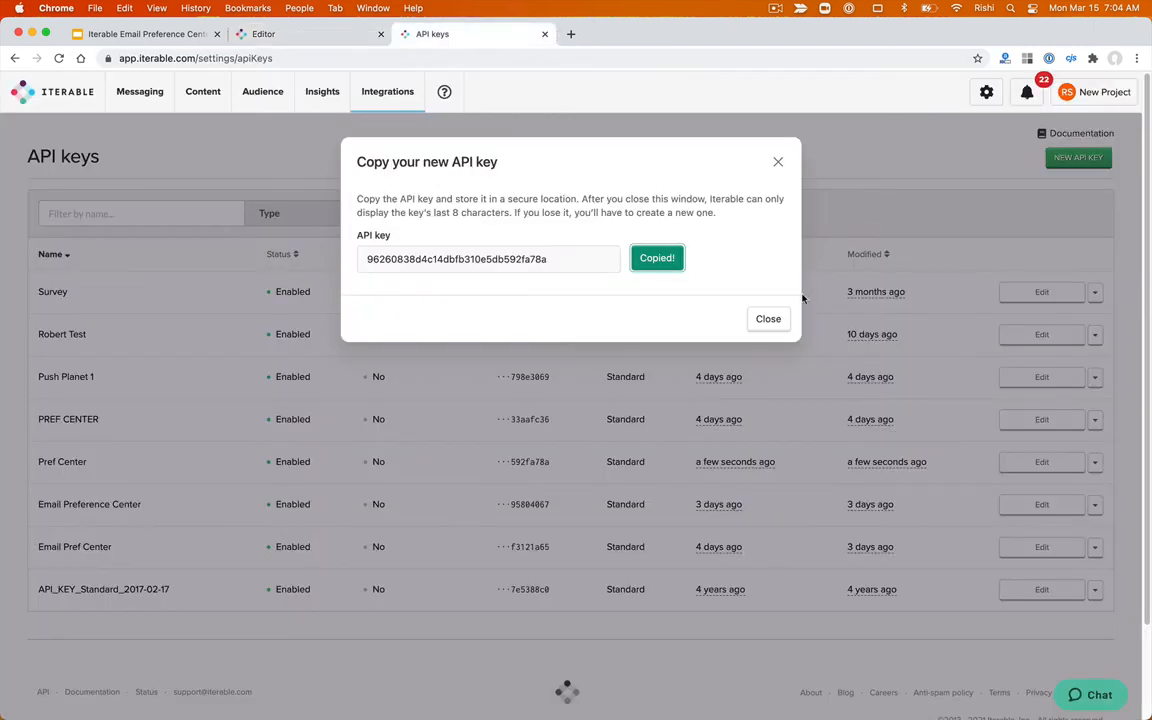
{"action": "left_click", "coordinate": [766, 322]}
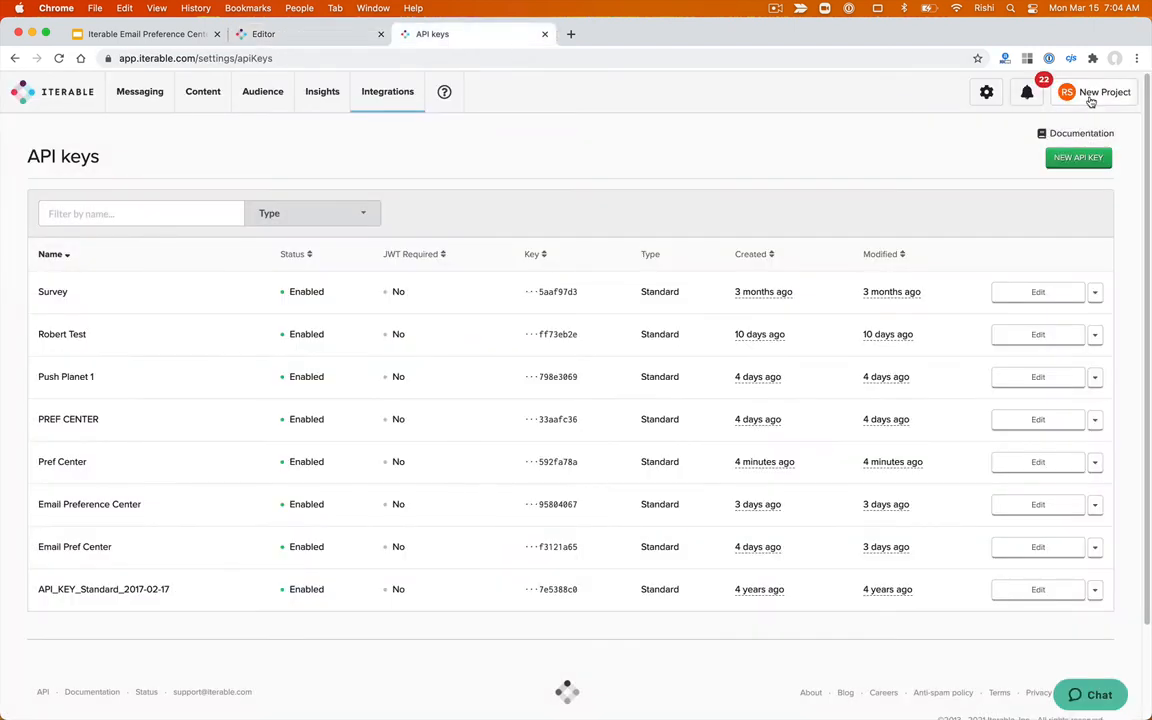
{"action": "left_click", "coordinate": [1100, 92]}
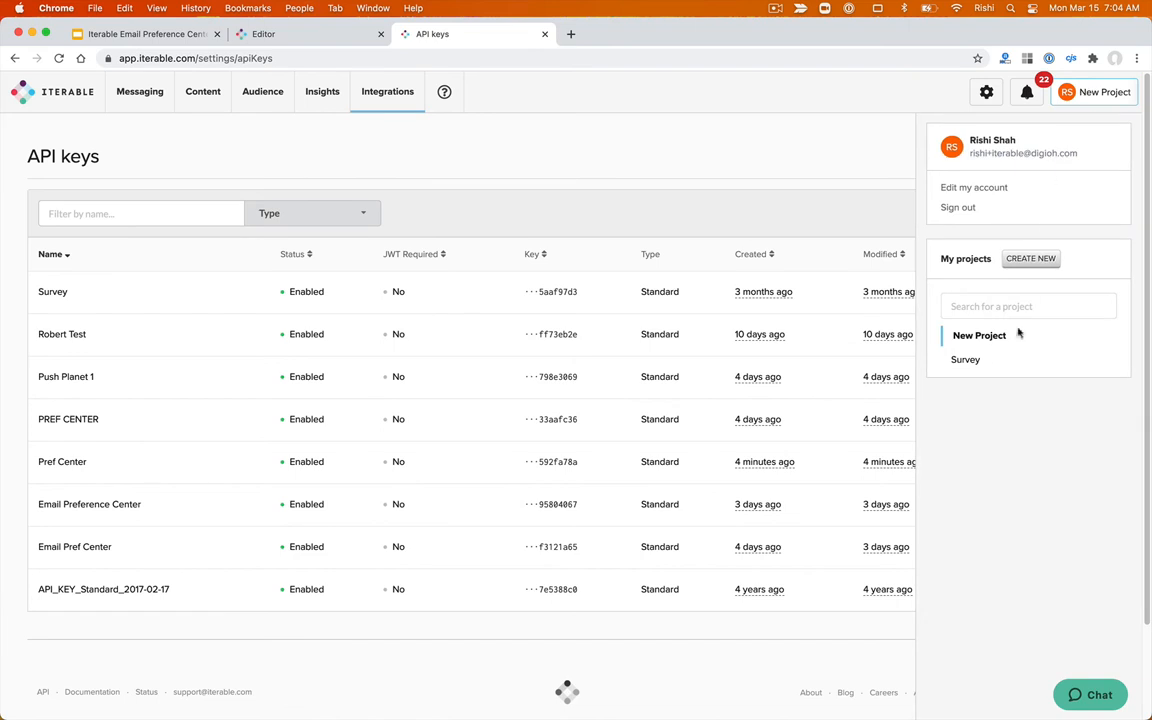
{"action": "left_click", "coordinate": [280, 35]}
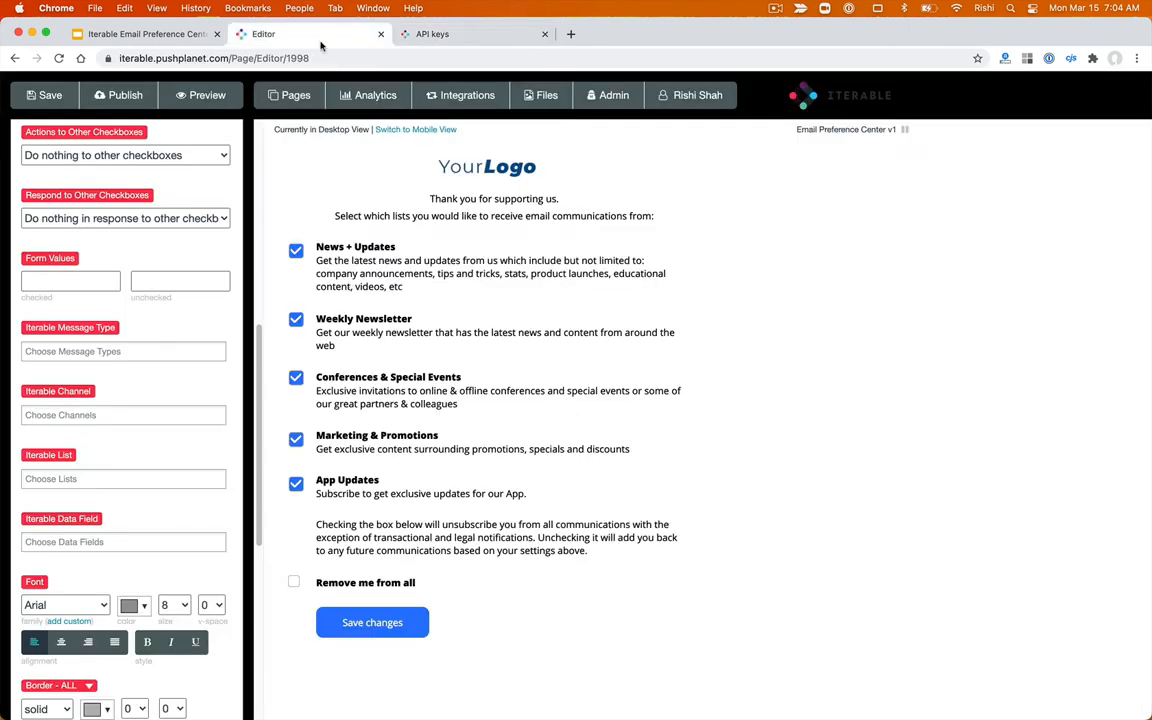
- Set the Iterable message type of the News + Updates checkbox to Message Type Y
{"action": "left_click", "coordinate": [65, 350]}
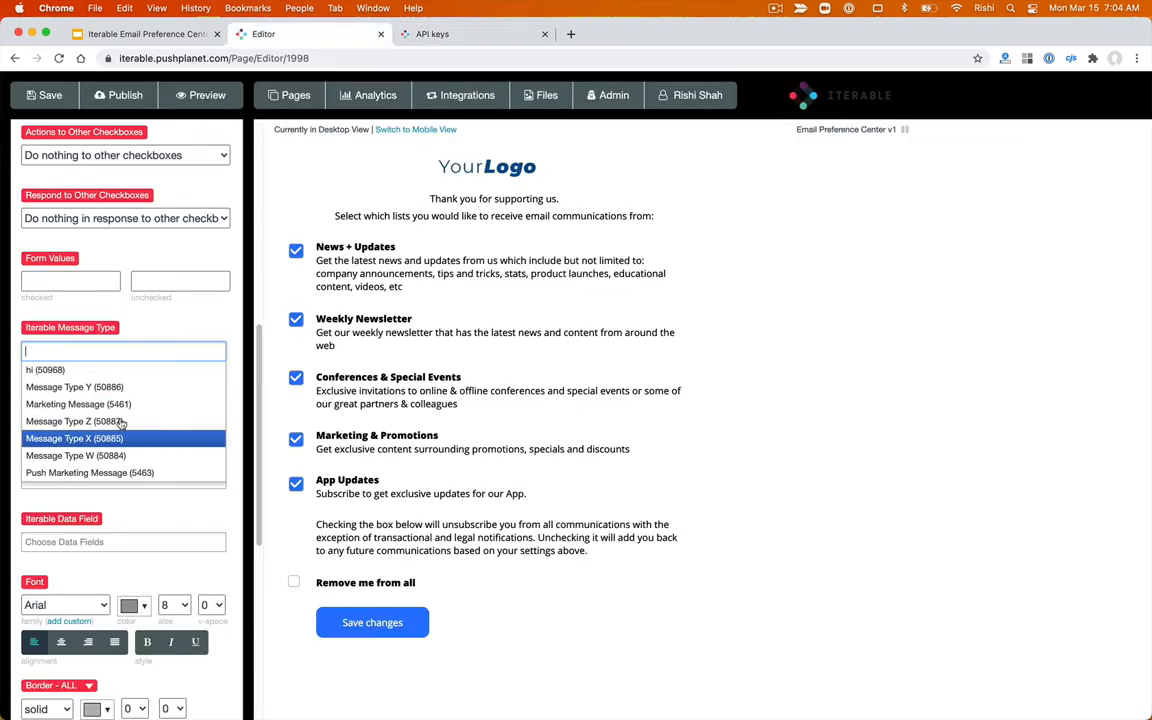
{"action": "left_click", "coordinate": [186, 312]}
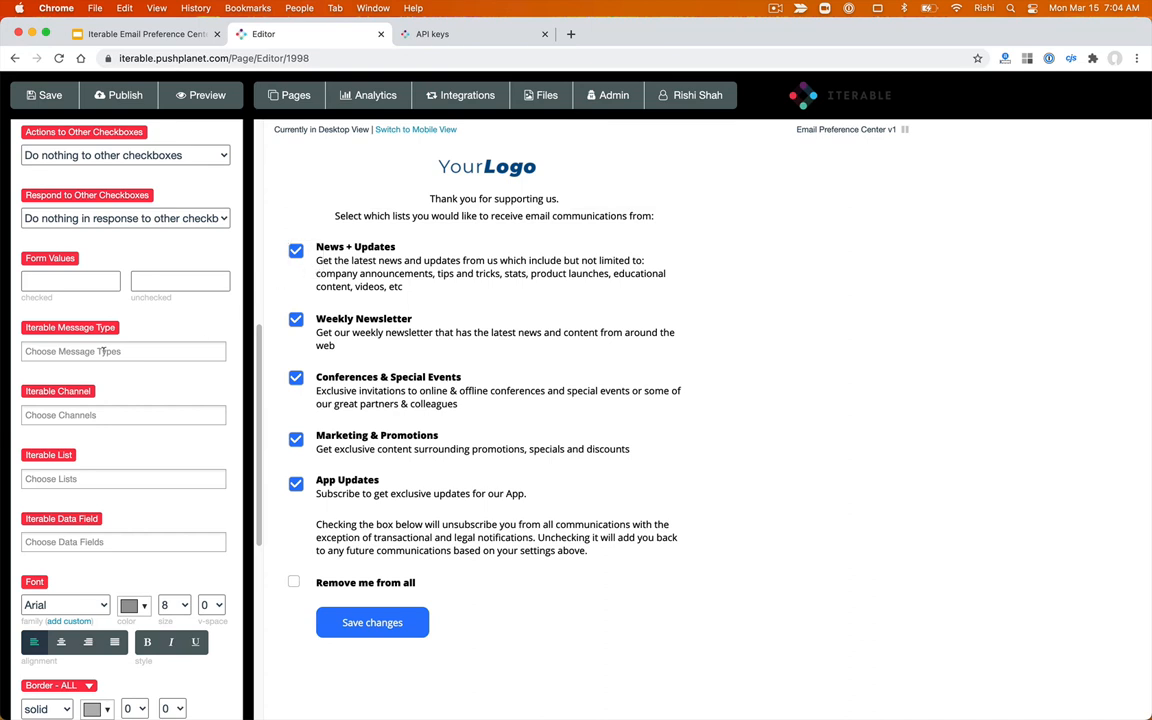
{"action": "left_click", "coordinate": [103, 351]}
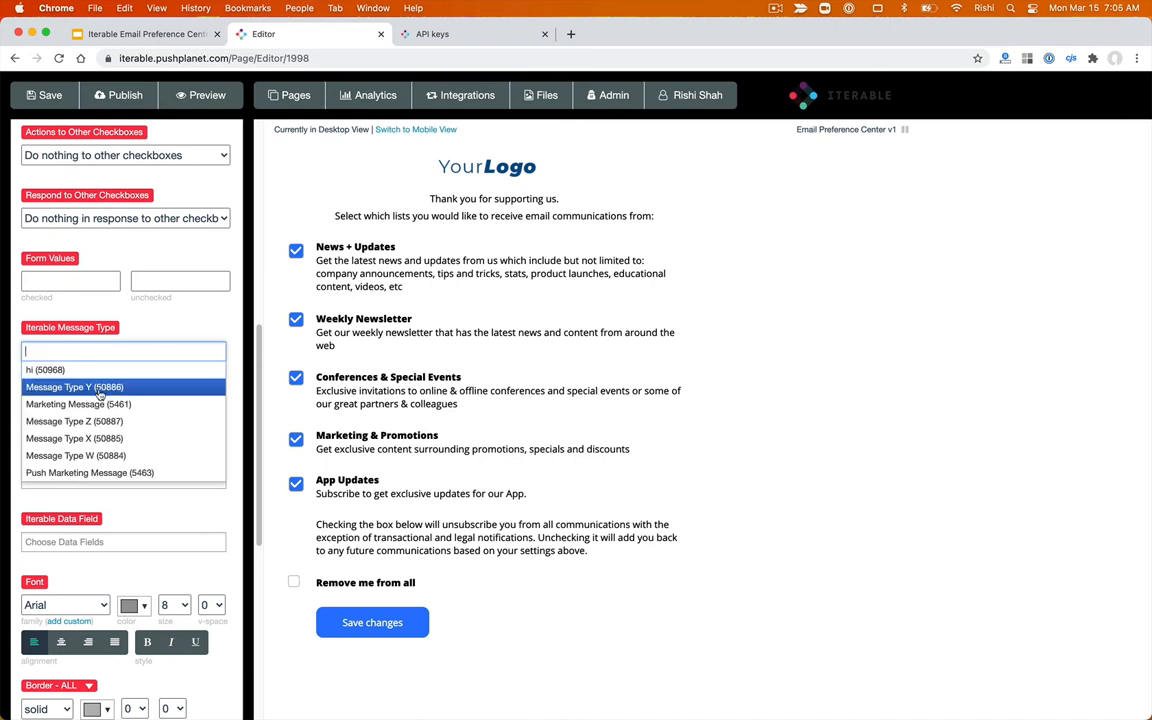
{"action": "left_click", "coordinate": [100, 392]}
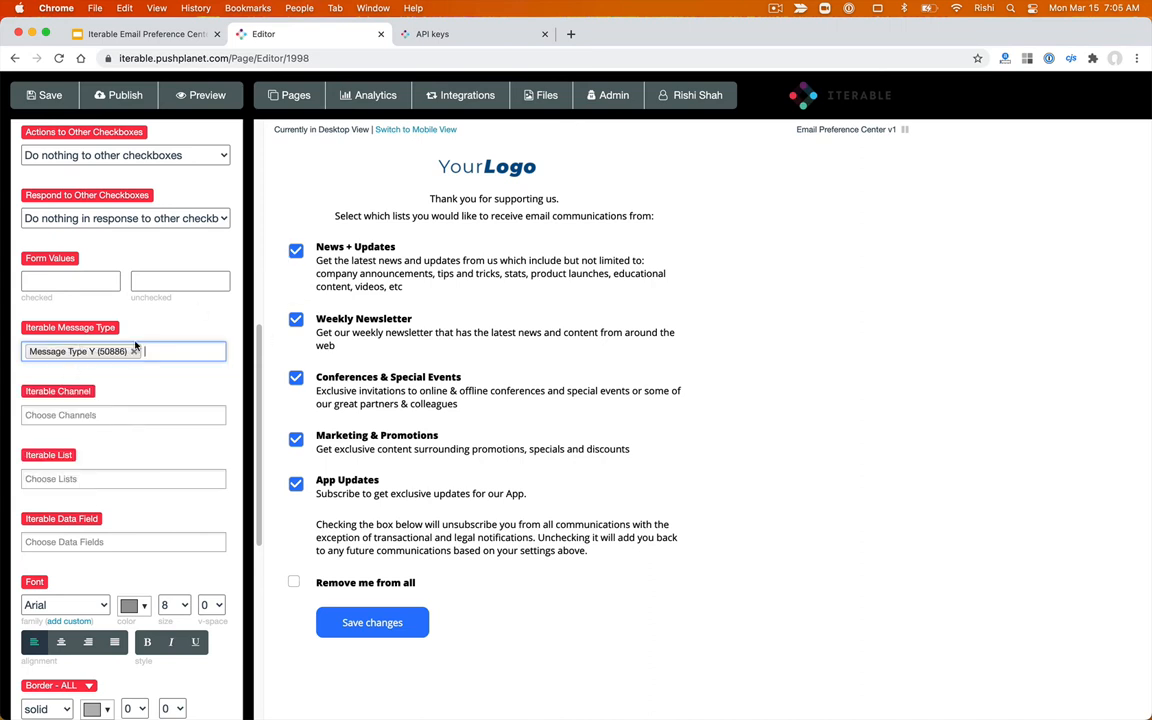
- Set the Weekly Newsletter checkbox's Iterable message type to Message Type Y
{"action": "left_click", "coordinate": [290, 322]}
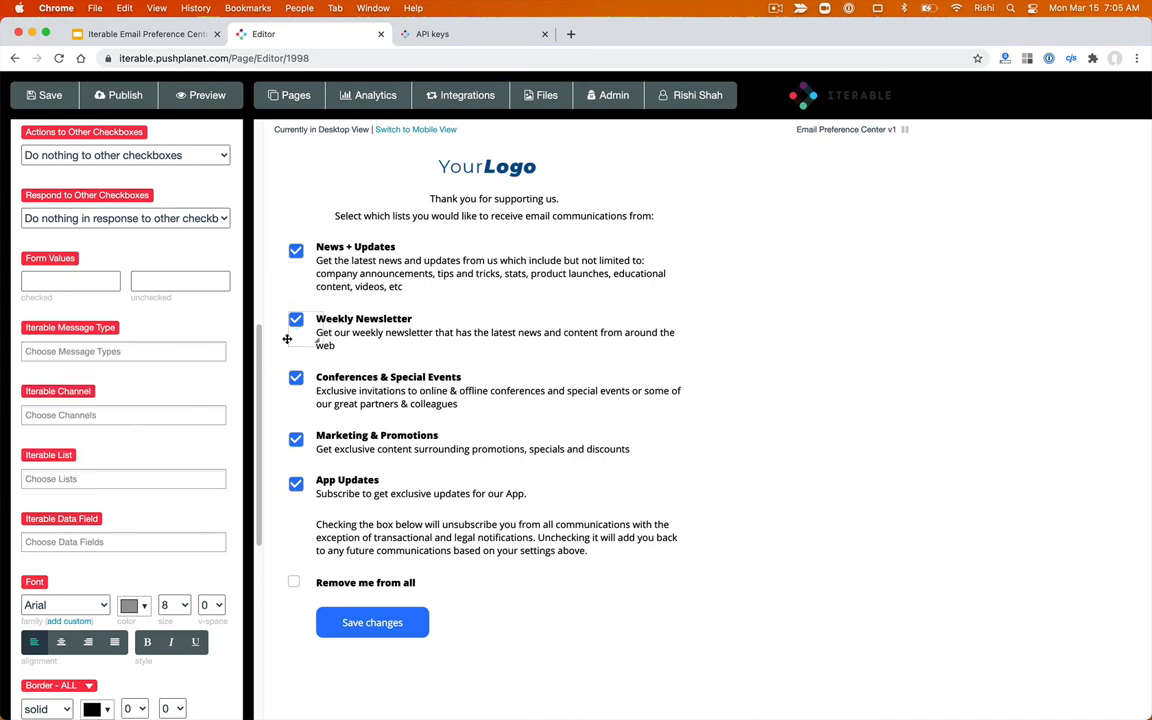
{"action": "left_click", "coordinate": [106, 351]}
{"action": "left_click", "coordinate": [100, 384]}
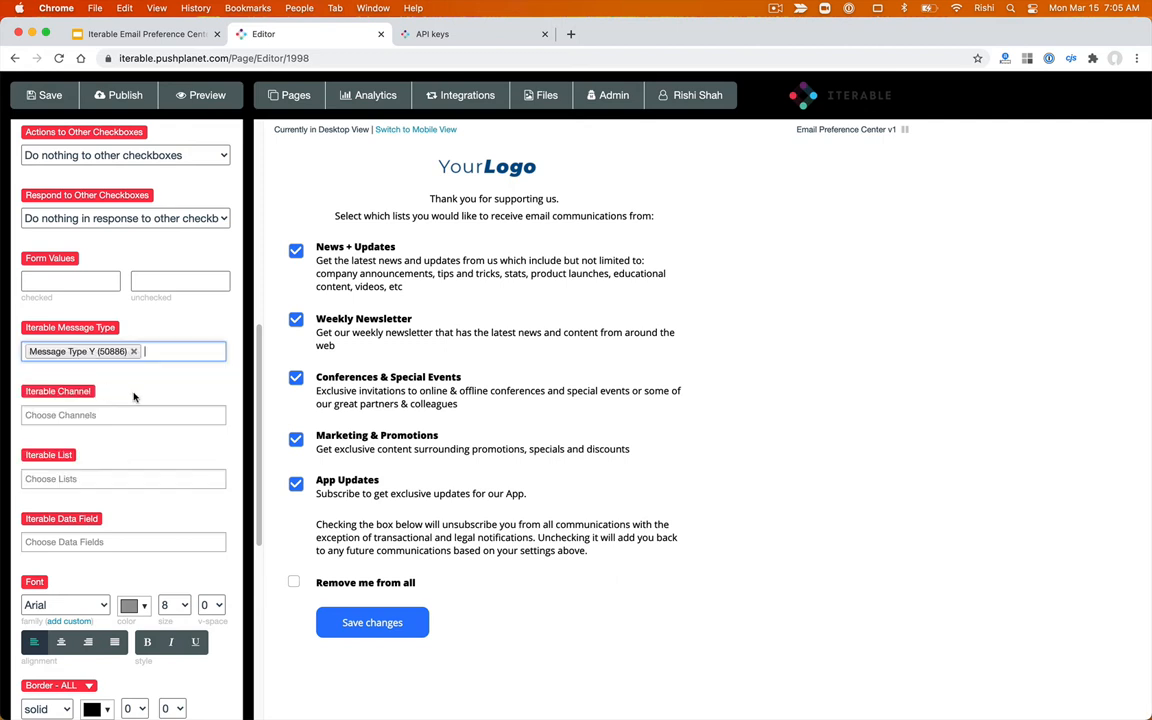
- Assign Message Type W and Message Type Z, one each, to two more checkboxes below Weekly Newsletter
{"action": "left_click", "coordinate": [279, 341]}
{"action": "left_click", "coordinate": [108, 347]}
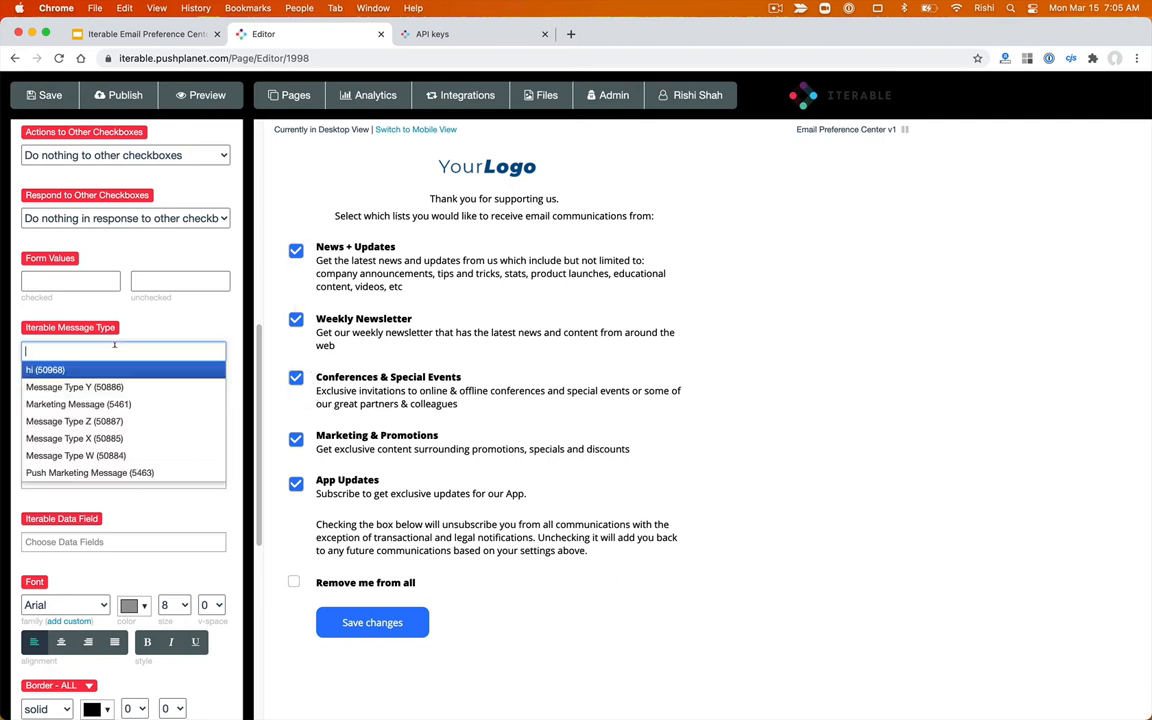
{"action": "left_click", "coordinate": [124, 455]}
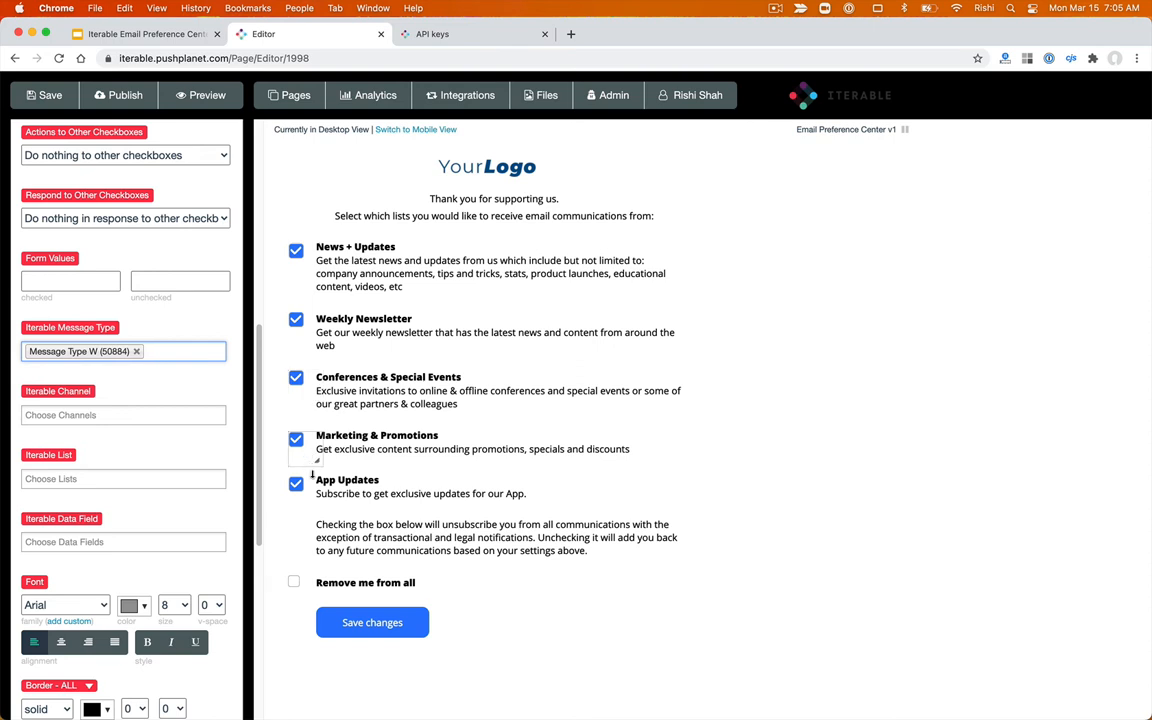
{"action": "left_click", "coordinate": [266, 438]}
{"action": "left_click", "coordinate": [97, 351]}
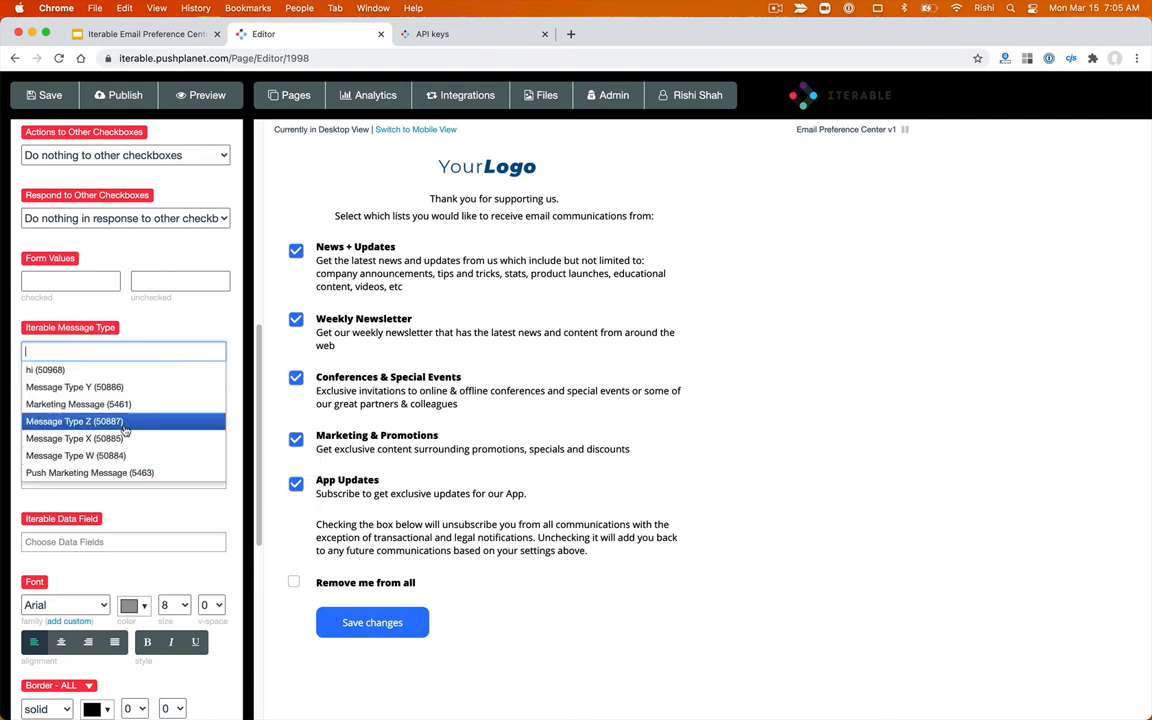
{"action": "left_click", "coordinate": [75, 421]}
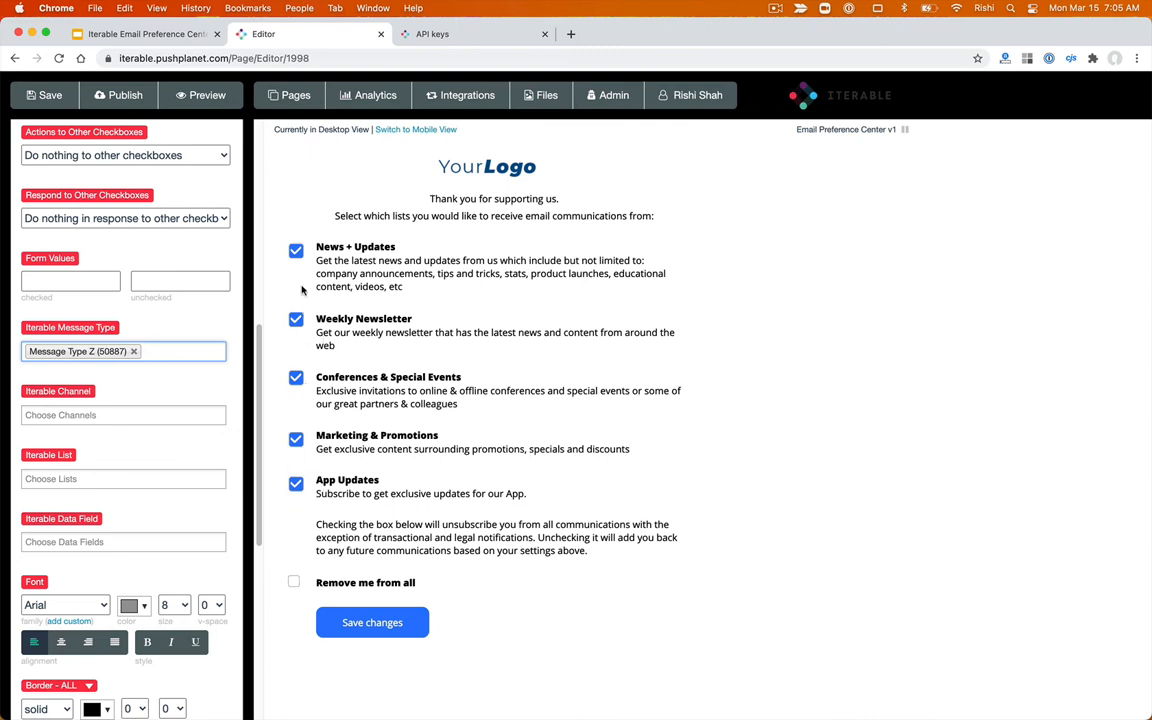
- Check the available Iterable channels, and assign the Marketing + Promotions list to the News + Updates checkbox
{"action": "left_click", "coordinate": [104, 414]}
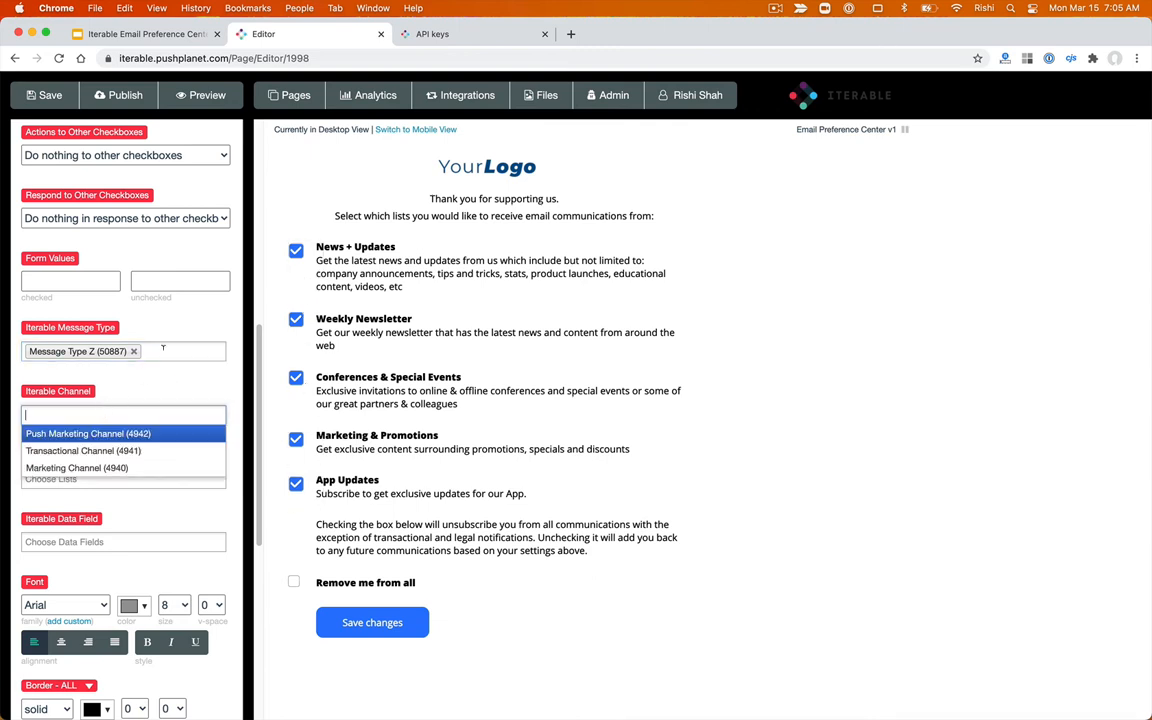
{"action": "left_click", "coordinate": [150, 346]}
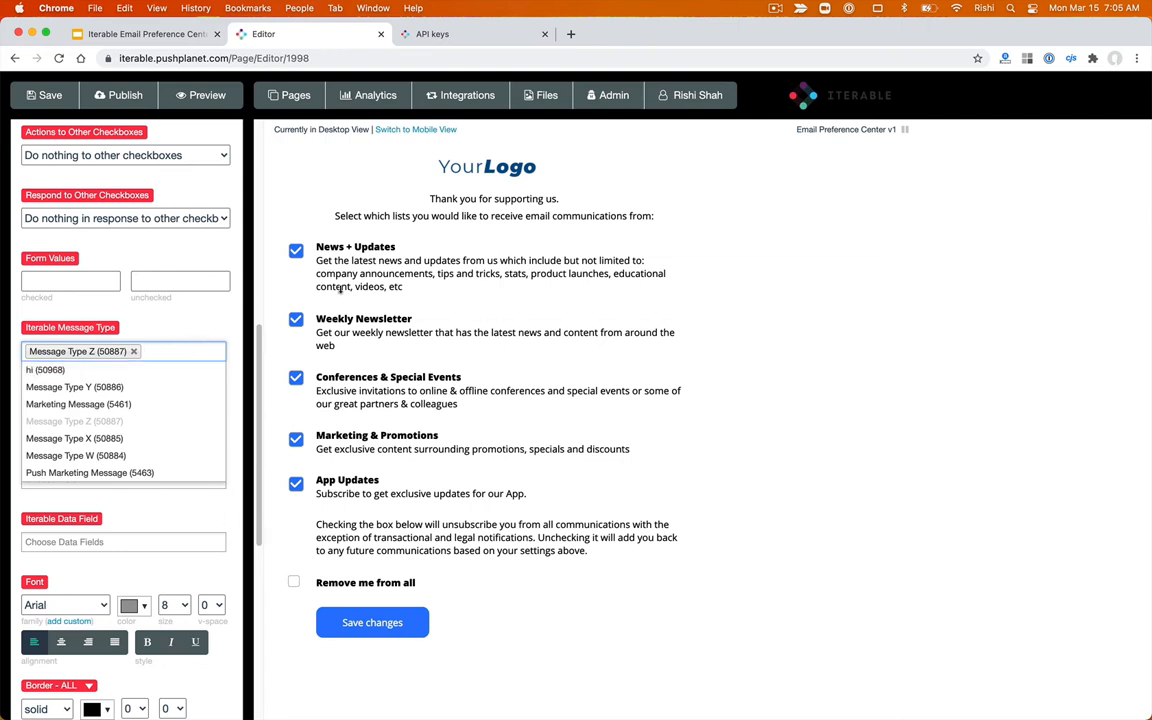
{"action": "left_click", "coordinate": [75, 386]}
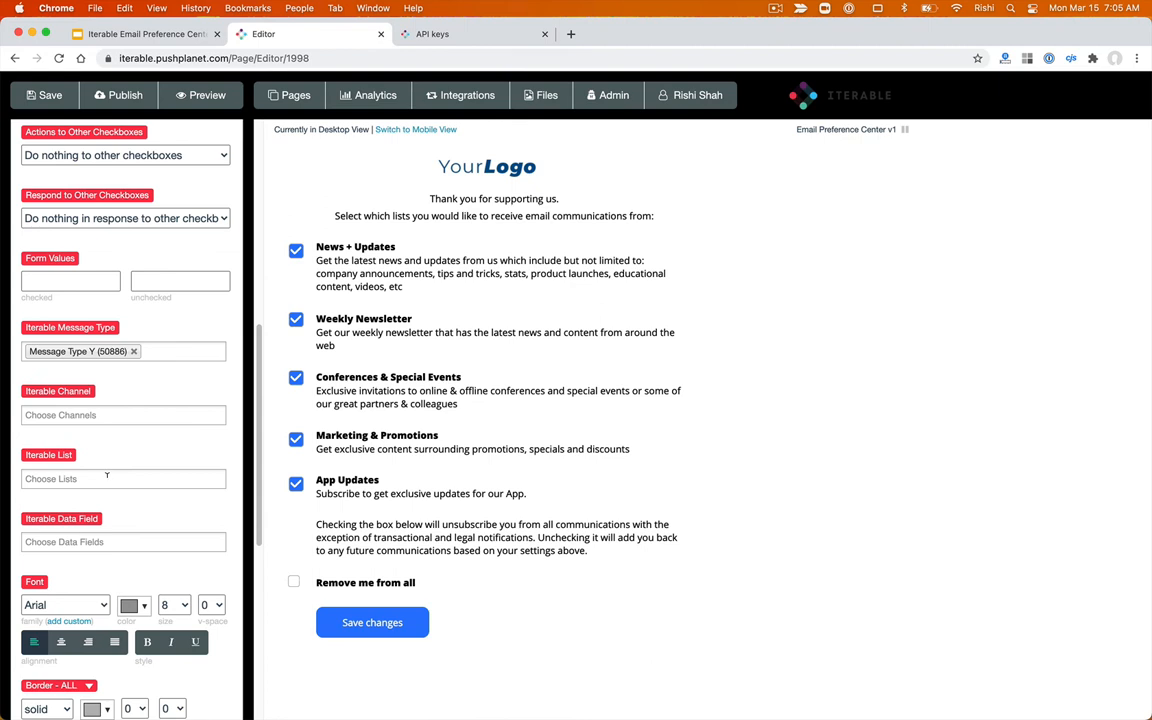
{"action": "left_click", "coordinate": [107, 477]}
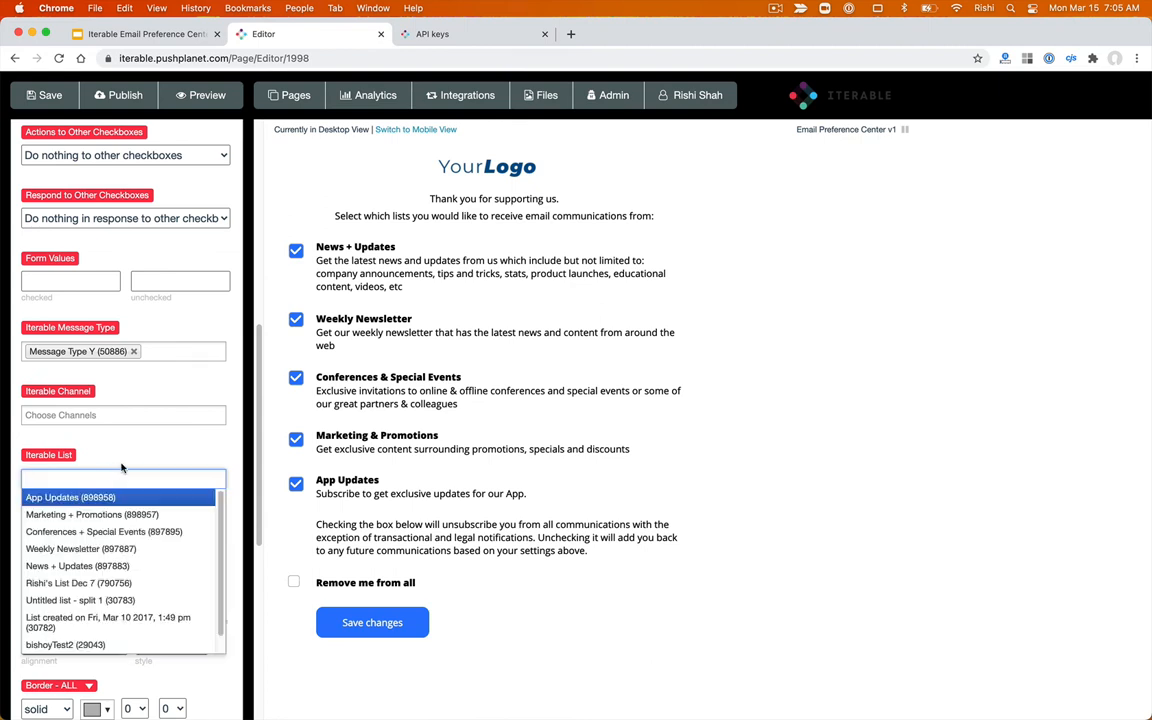
{"action": "left_click", "coordinate": [88, 516]}
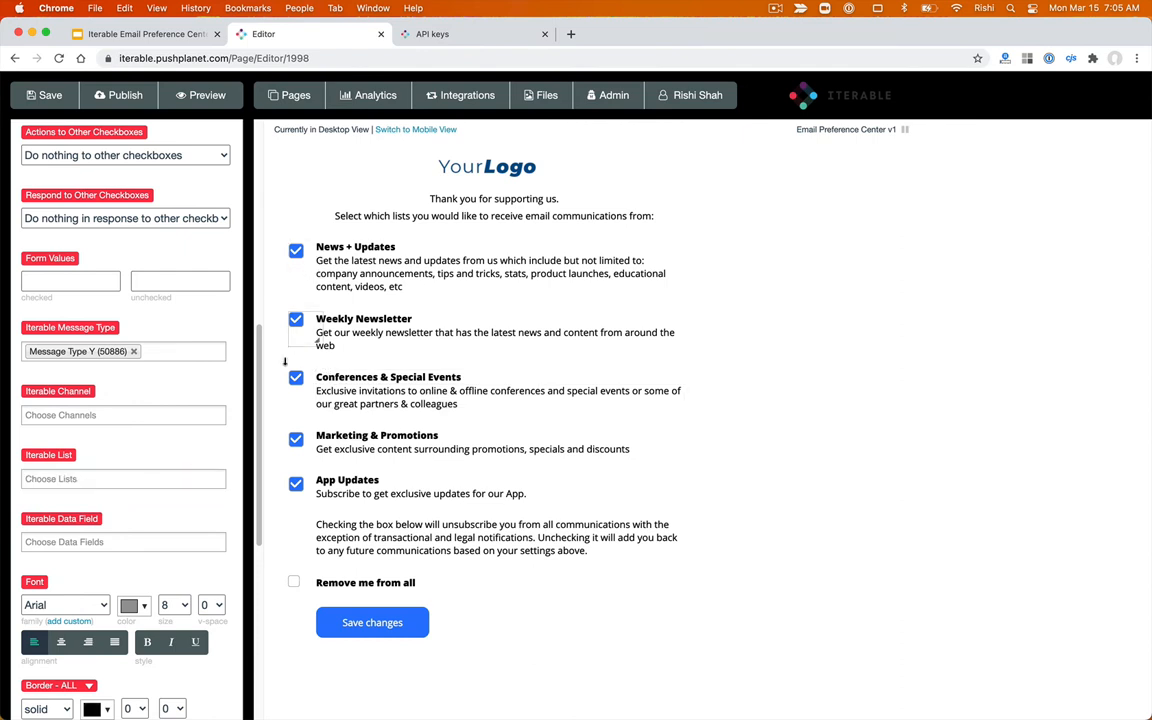
- Assign the News + Updates list to the Weekly Newsletter checkbox and the Conferences + Special Events list to a lower checkbox without a message type
{"action": "left_click", "coordinate": [107, 478]}
{"action": "left_click", "coordinate": [159, 563]}
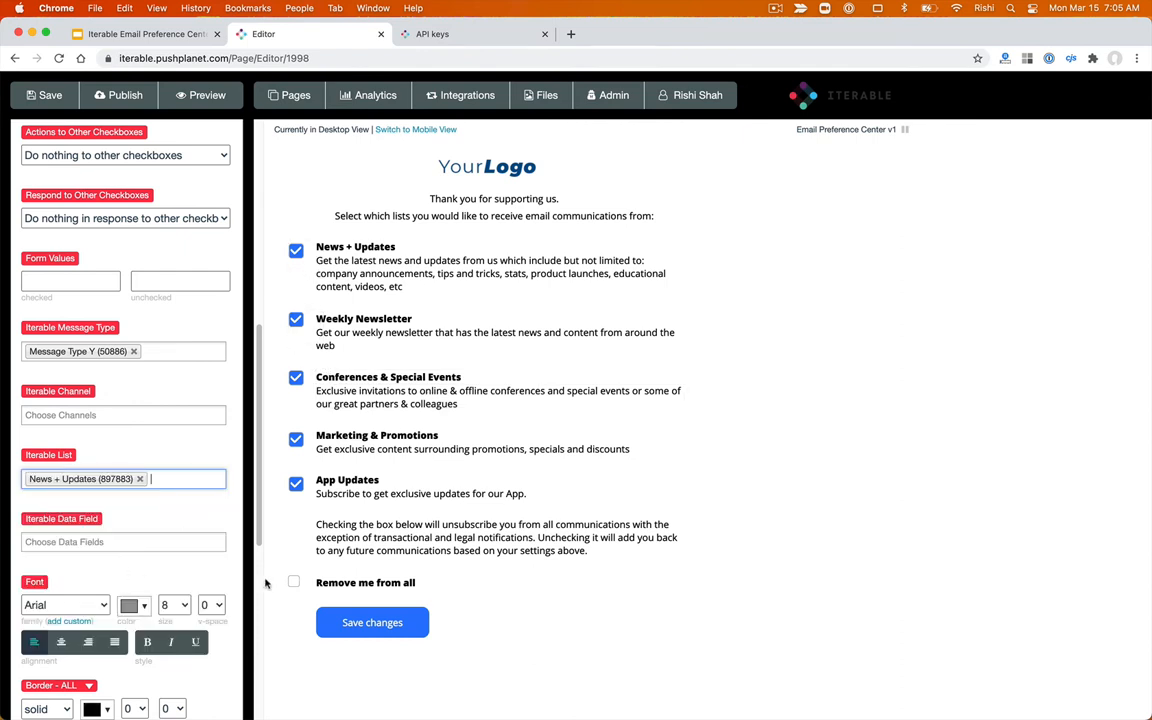
{"action": "left_click", "coordinate": [298, 445]}
{"action": "left_click", "coordinate": [103, 479]}
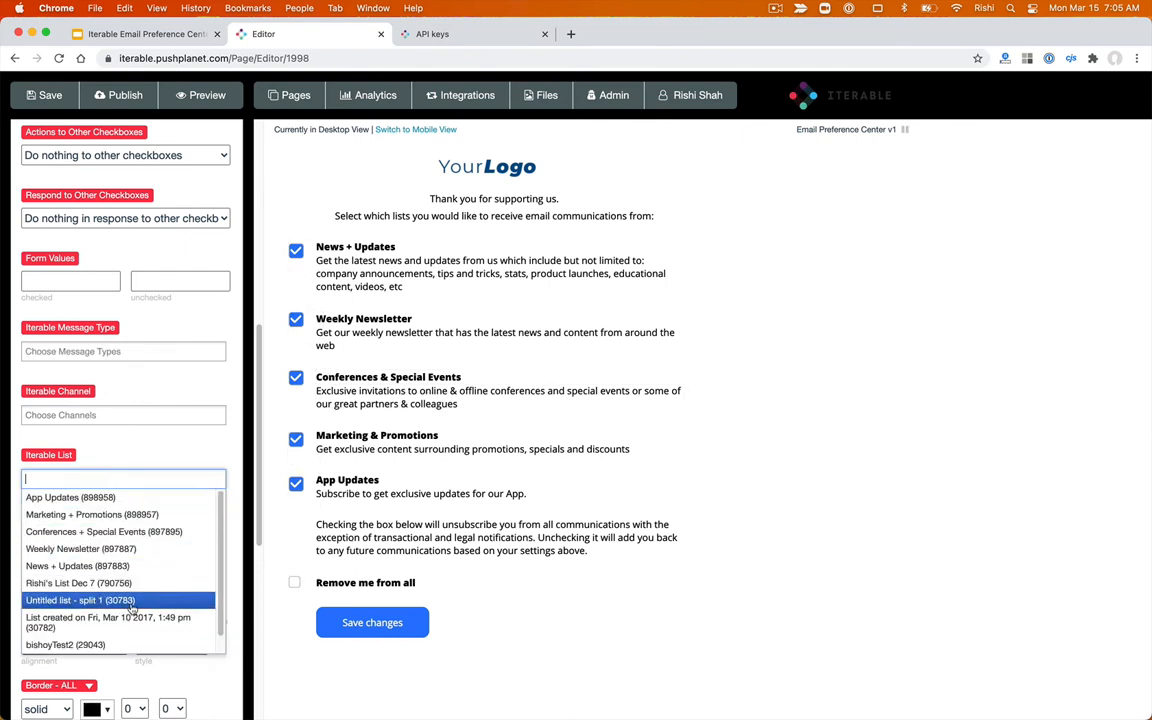
{"action": "left_click", "coordinate": [82, 532]}
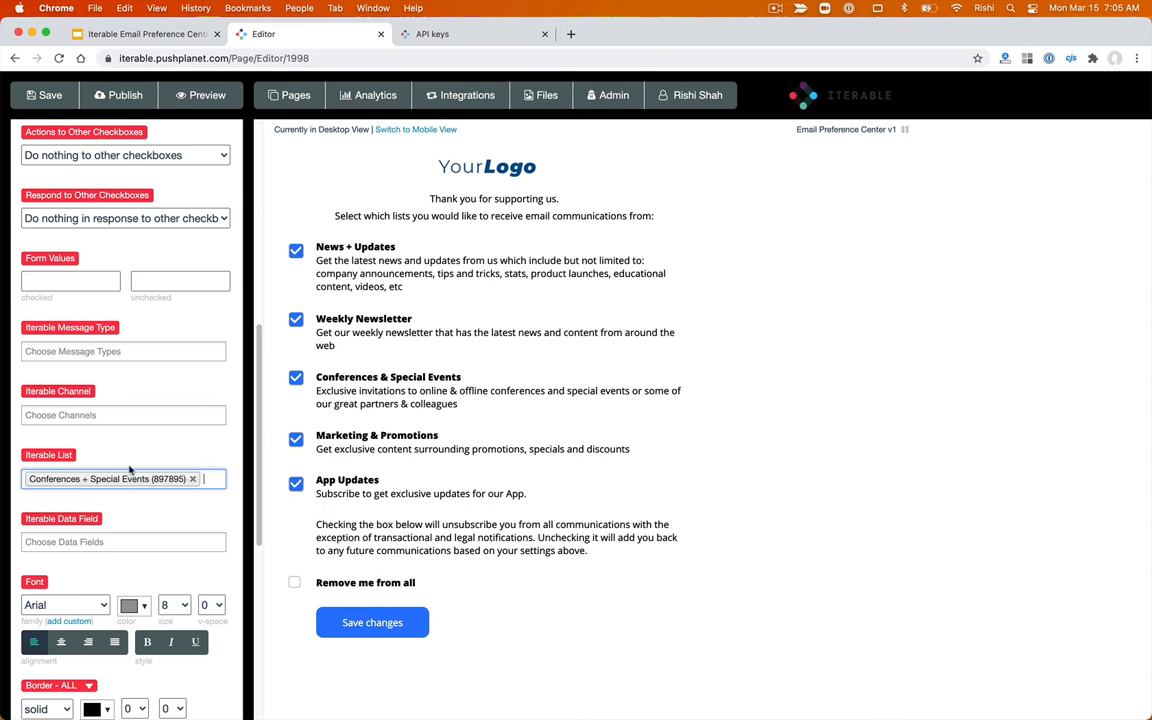
- Remove the Marketing + Promotions list from the News + Updates checkbox and set its Iterable channel to Marketing Channel
{"action": "left_click", "coordinate": [304, 265]}
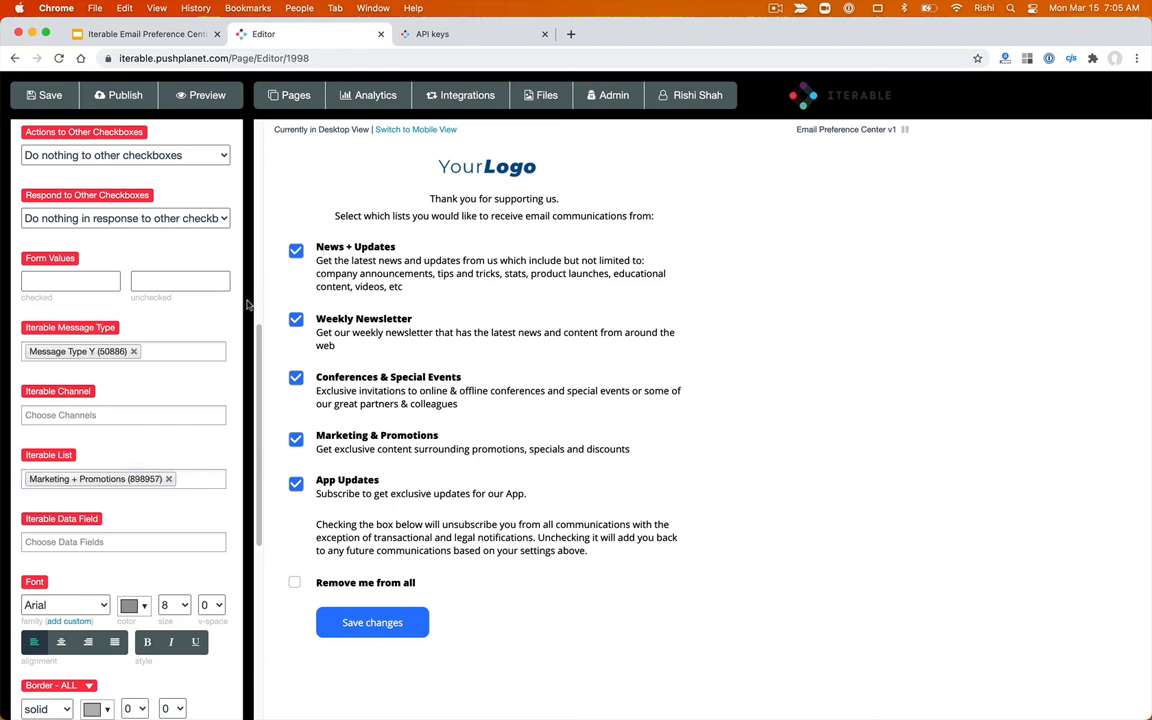
{"action": "left_click", "coordinate": [169, 479]}
{"action": "left_click", "coordinate": [124, 412]}
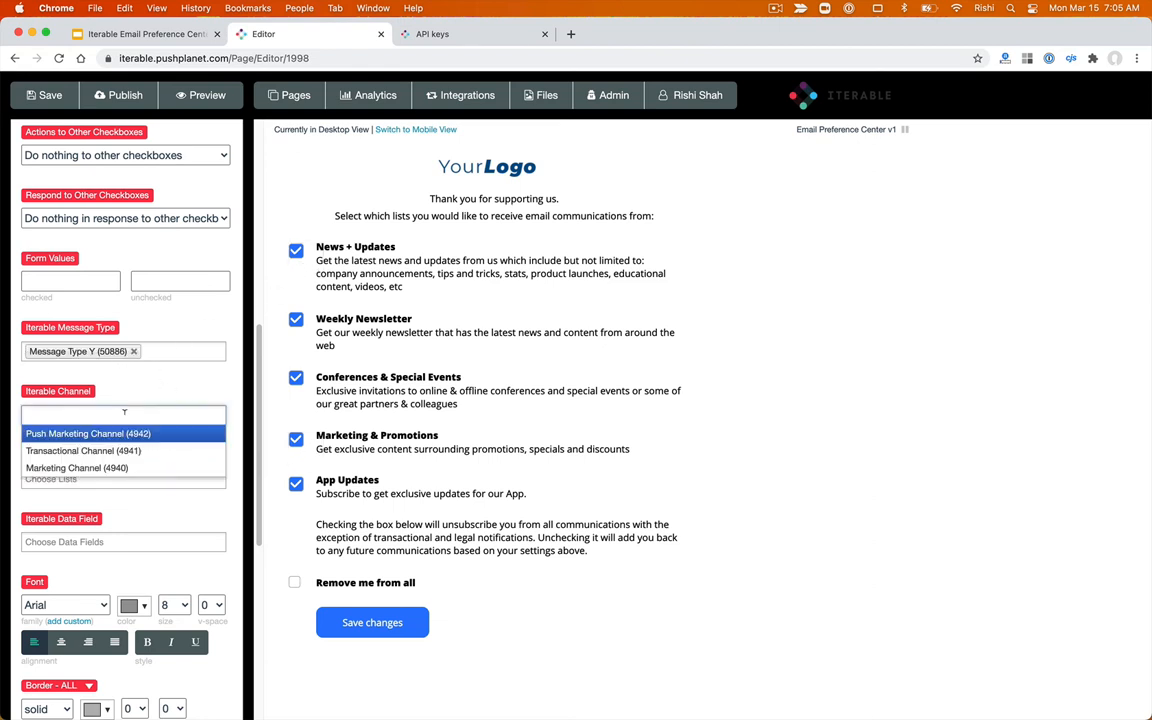
{"action": "left_click", "coordinate": [150, 351]}
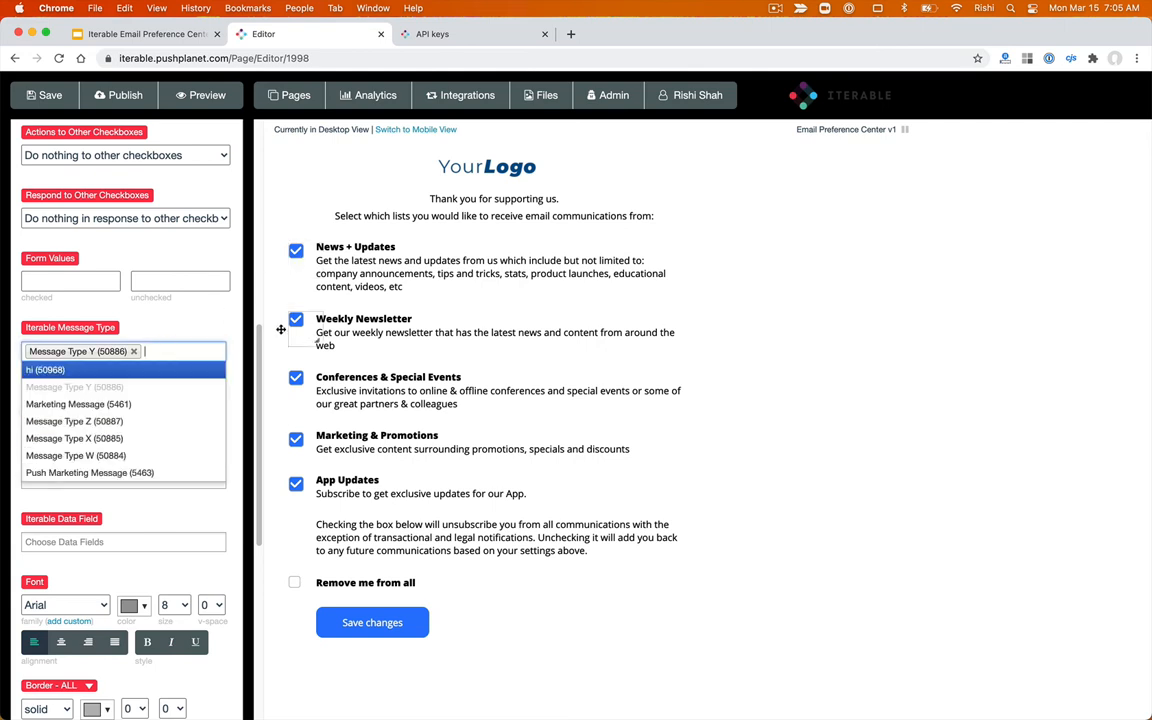
{"action": "left_click", "coordinate": [290, 240]}
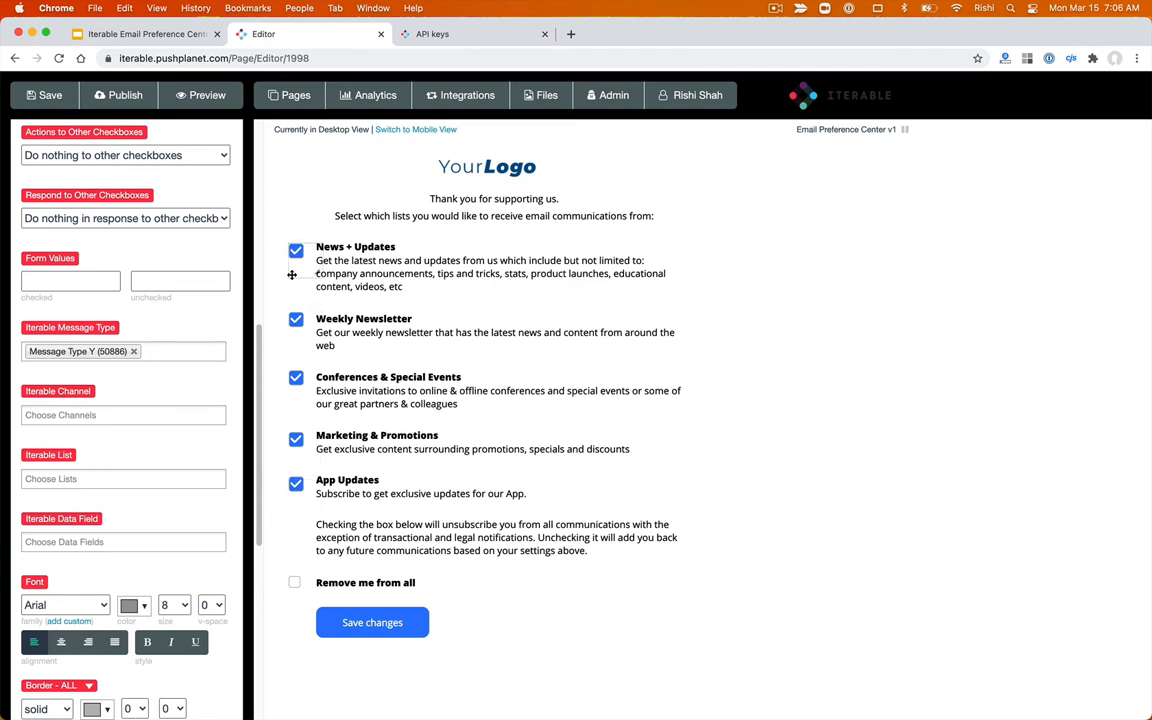
{"action": "left_click", "coordinate": [125, 414]}
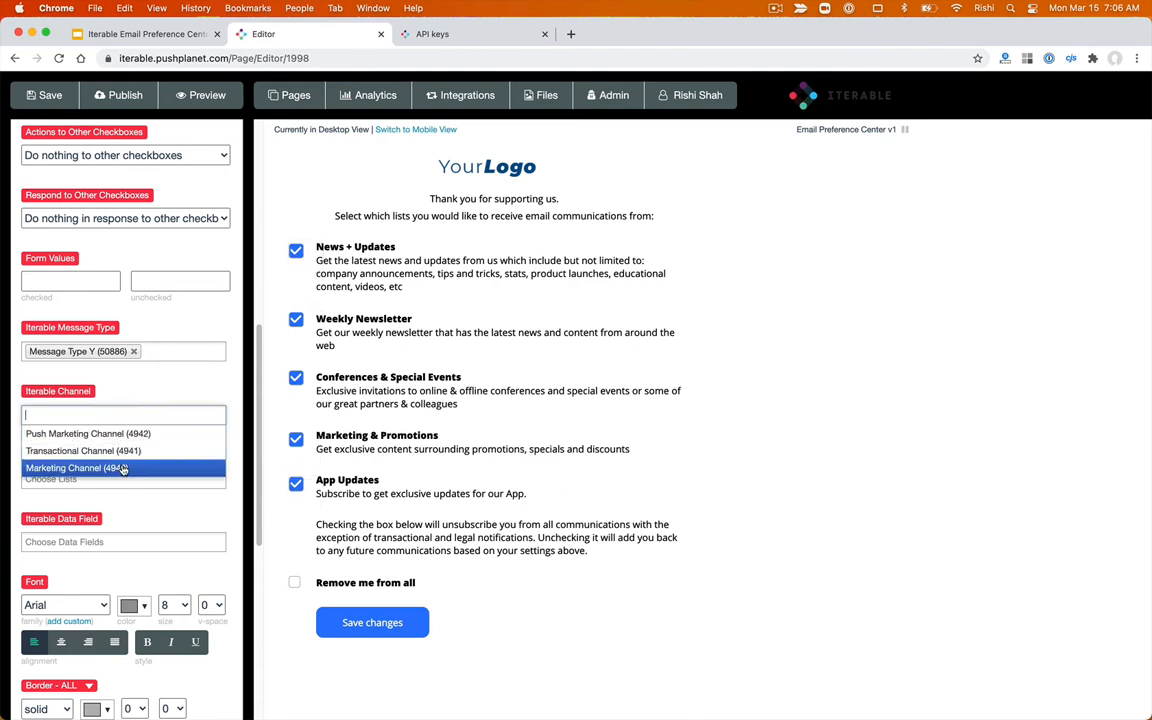
{"action": "left_click", "coordinate": [120, 468]}
- Set the Weekly Newsletter checkbox's Iterable channel to Marketing Channel and remove its News + Updates list
{"action": "left_click", "coordinate": [280, 300]}
{"action": "left_click", "coordinate": [98, 415]}
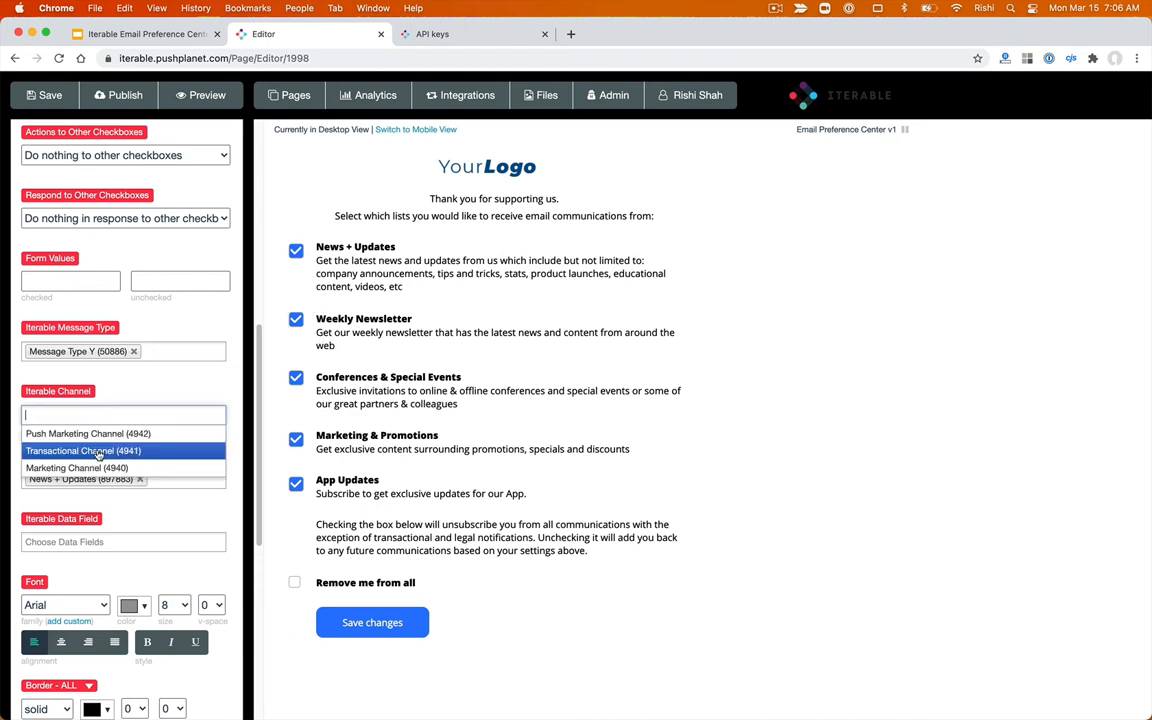
{"action": "left_click", "coordinate": [105, 469]}
{"action": "left_click", "coordinate": [142, 480]}
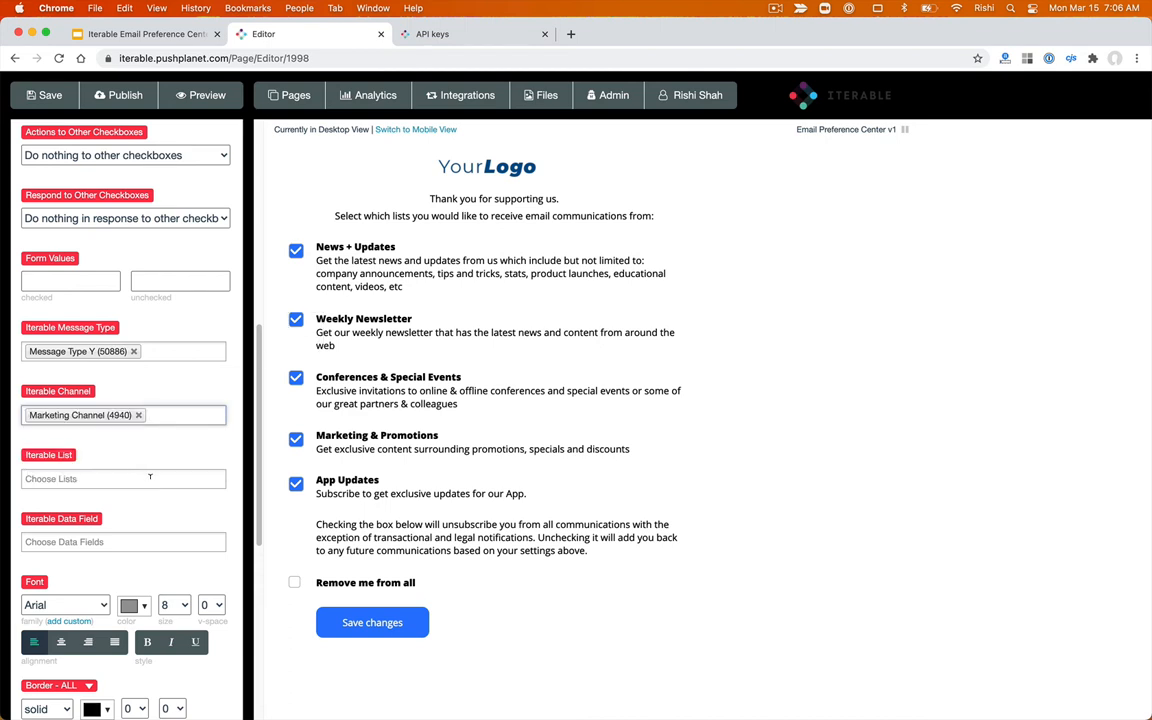
- Check the Iterable data fields available for the Weekly Newsletter checkbox and publish the page
{"action": "left_click", "coordinate": [90, 541]}
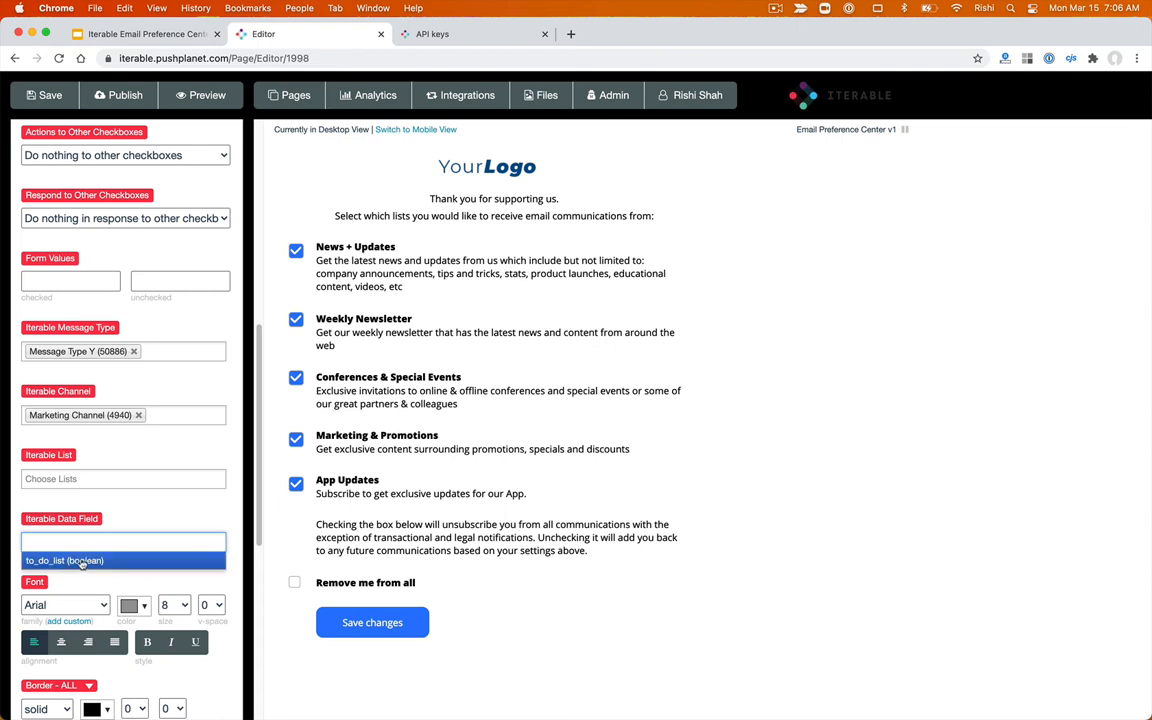
{"action": "left_click", "coordinate": [141, 514]}
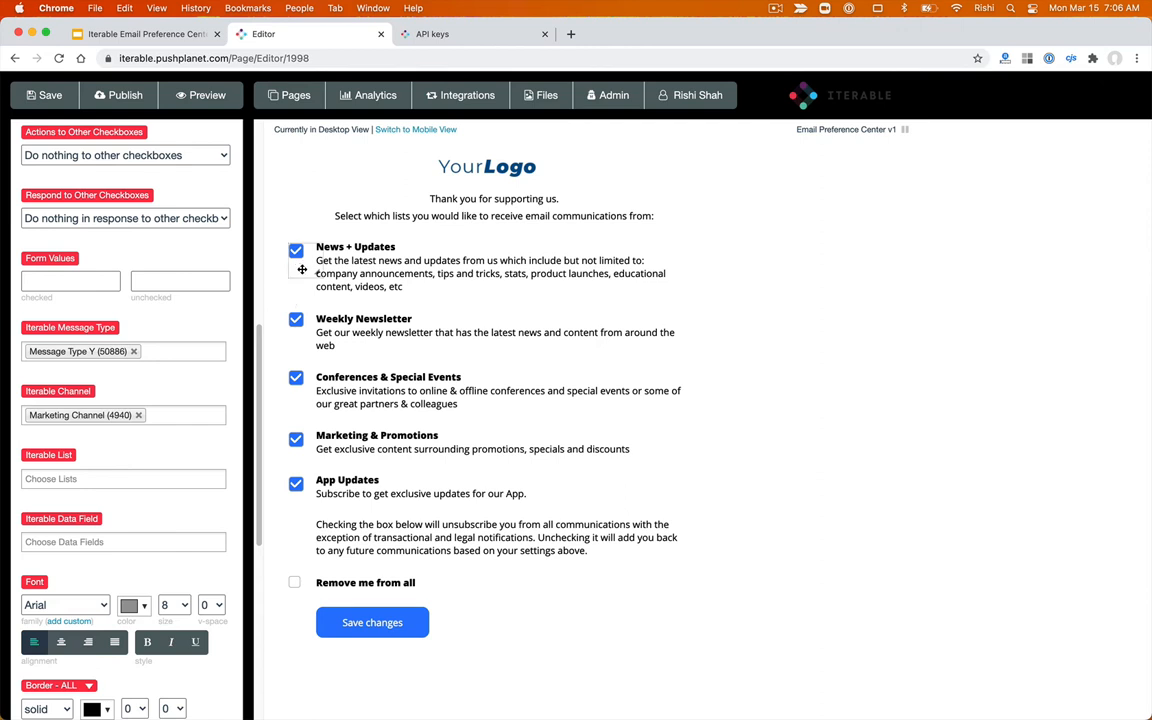
{"action": "left_click", "coordinate": [112, 97]}
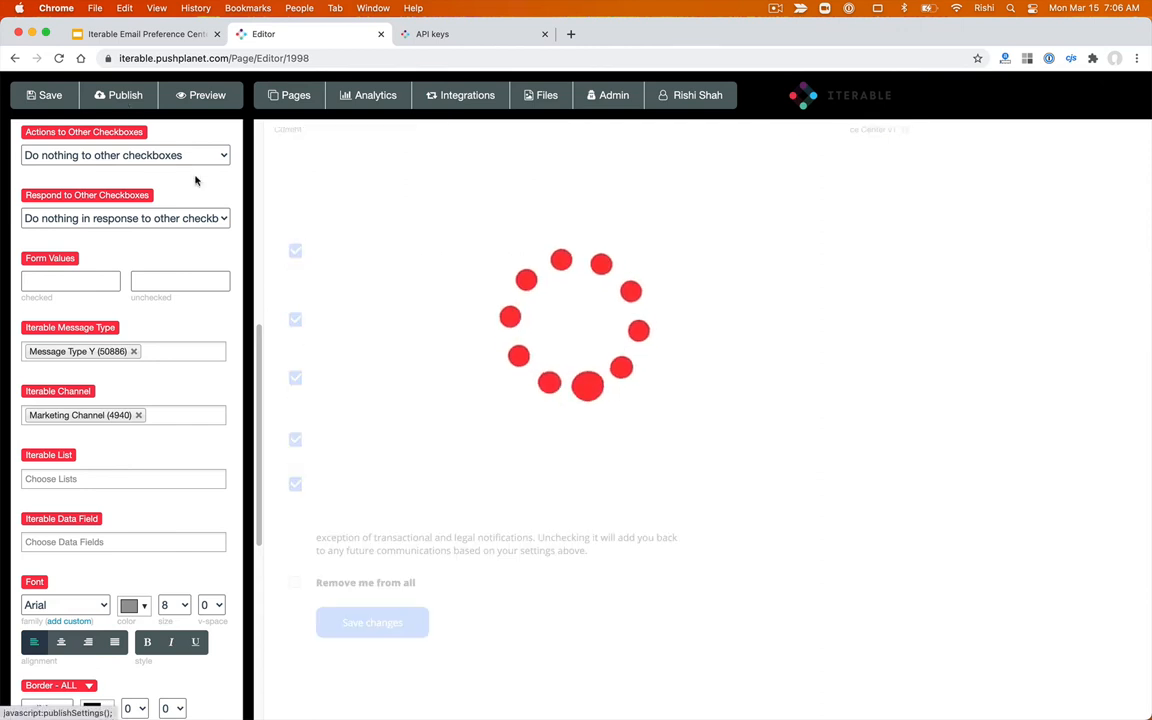
{"action": "left_click", "coordinate": [137, 35]}
{"action": "left_click", "coordinate": [300, 34]}
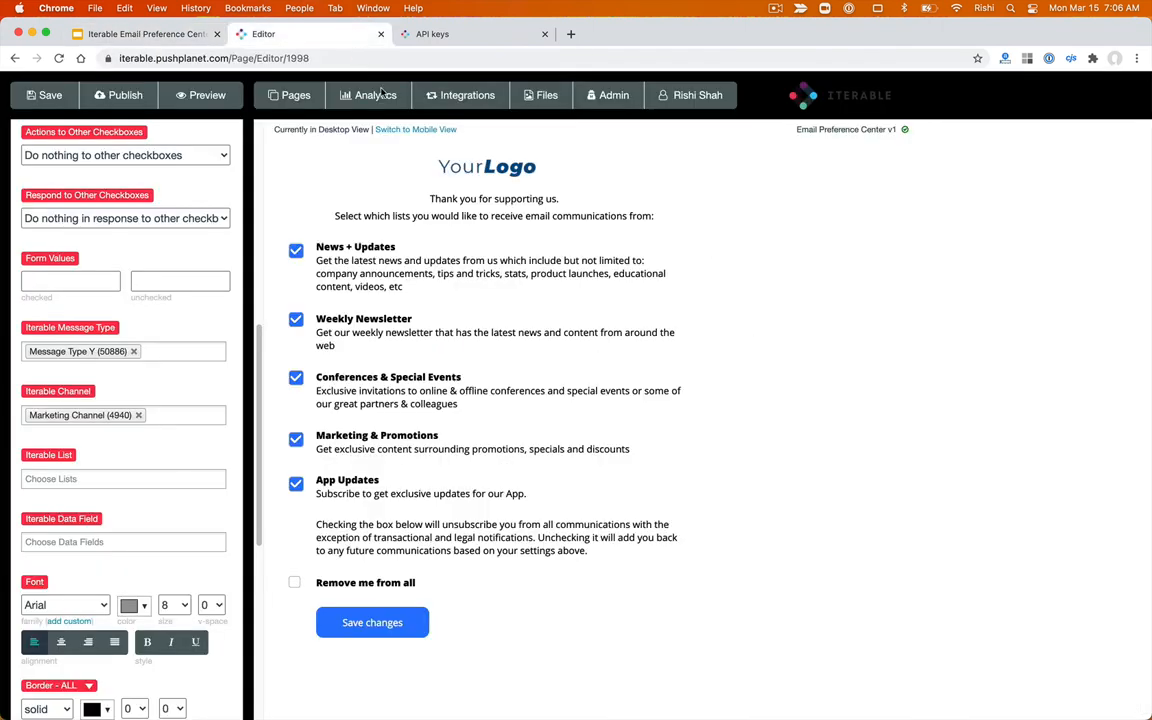
- Switch the editor to the mobile view and examine the Iterable fields of its News + Updates checkbox
{"action": "left_click", "coordinate": [417, 131]}
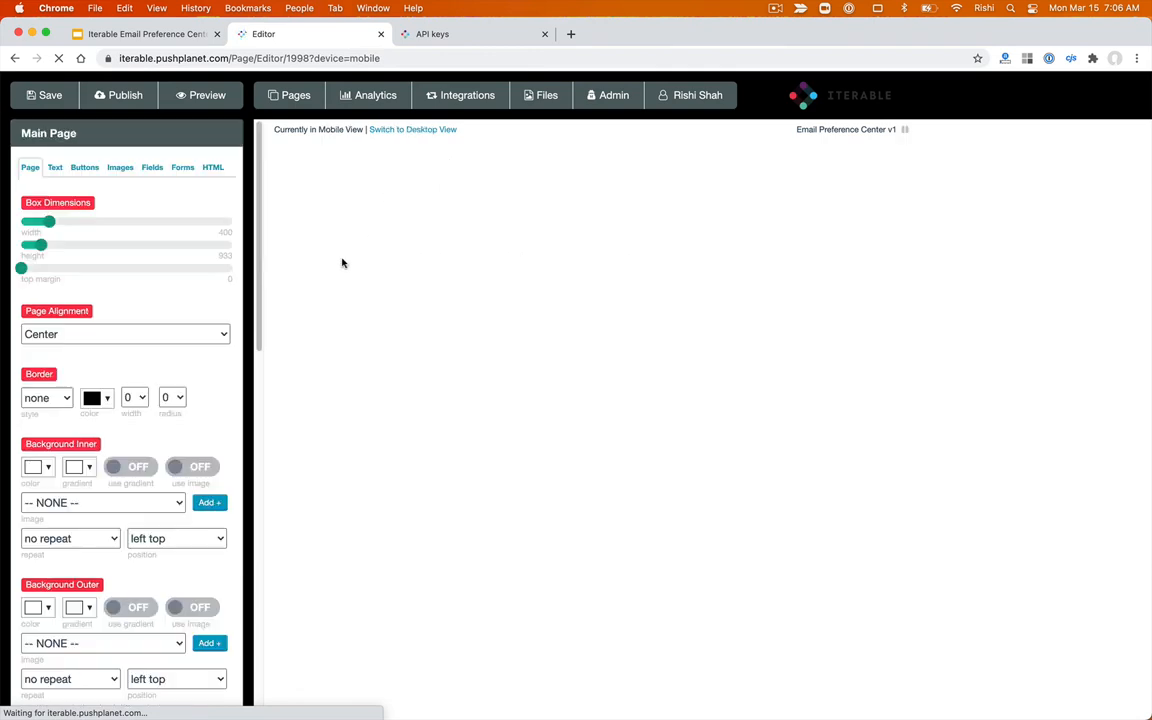
{"action": "left_click", "coordinate": [292, 256]}
{"action": "scroll", "coordinate": [150, 460], "scroll_direction": "down", "scroll_amount": 5}
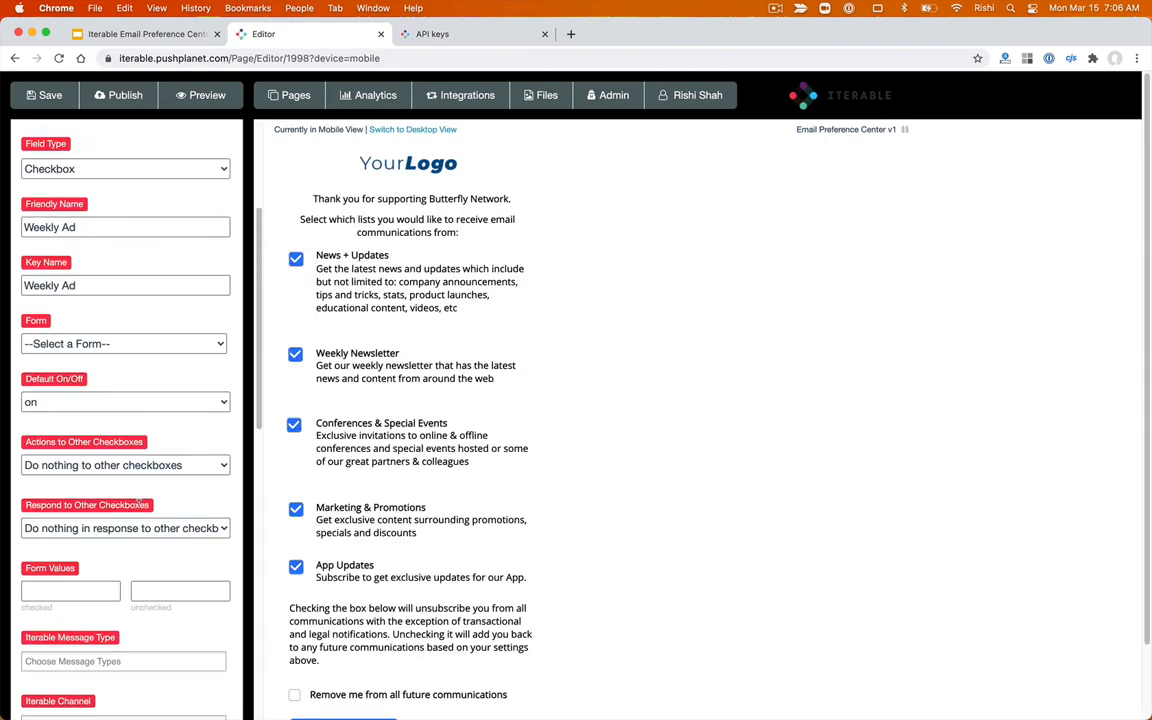
{"action": "scroll", "coordinate": [138, 500], "scroll_direction": "down", "scroll_amount": 4}
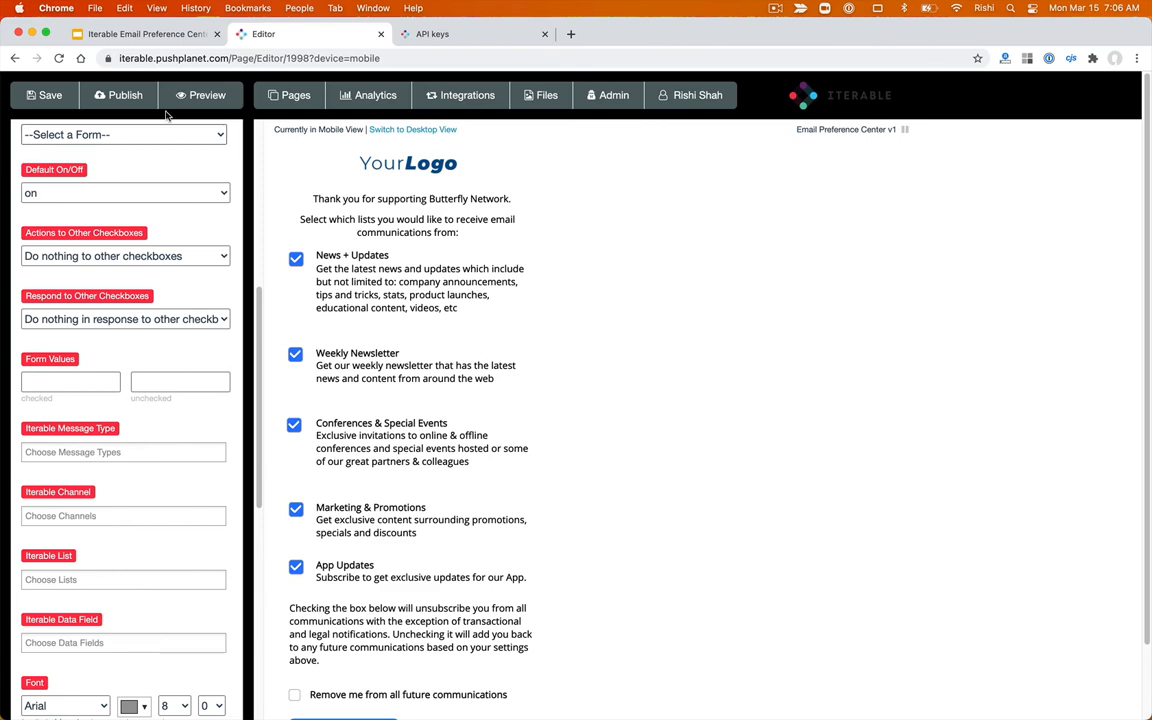
- Return to the Google Slides presentation and read the "Set up an Error Page" slide
{"action": "left_click", "coordinate": [145, 34]}
{"action": "scroll", "coordinate": [80, 560], "scroll_direction": "down", "scroll_amount": 3}
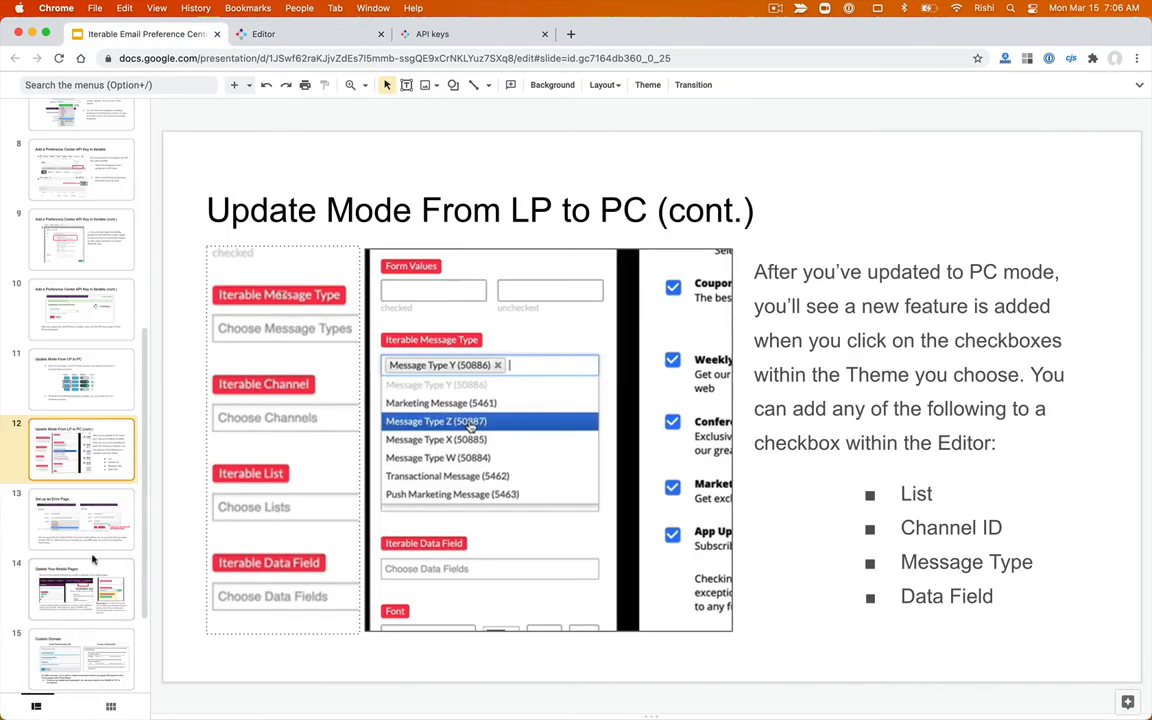
{"action": "left_click", "coordinate": [80, 492]}
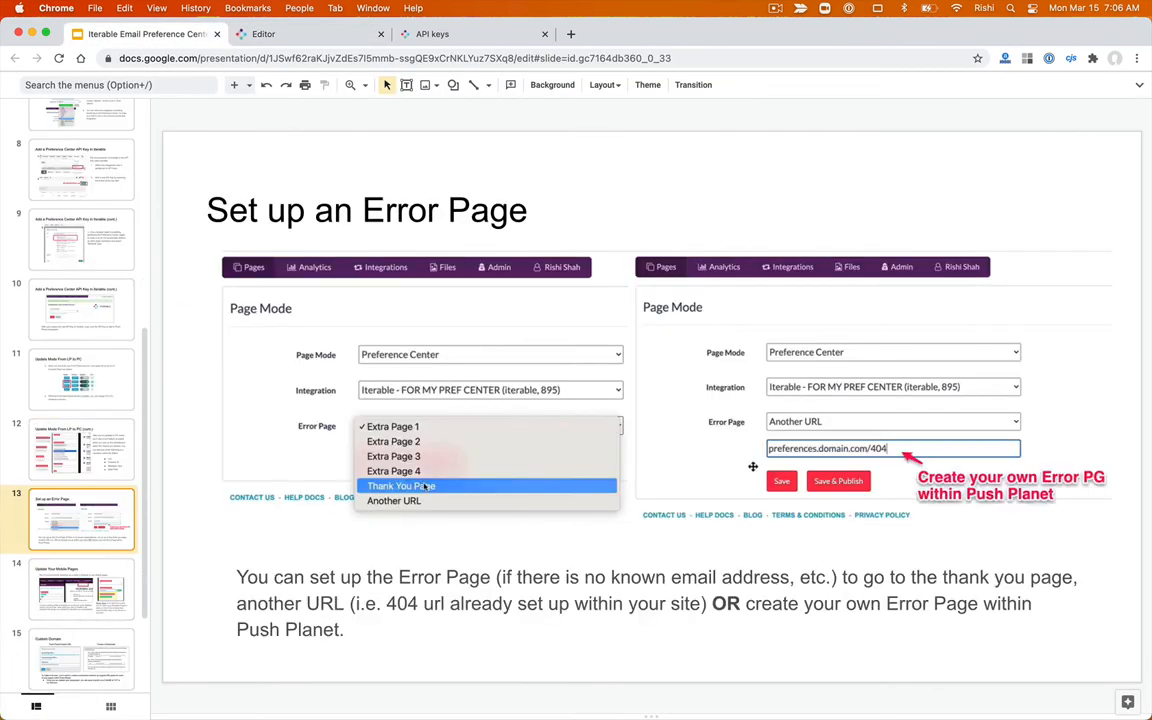
{"action": "scroll", "coordinate": [96, 558], "scroll_direction": "down", "scroll_amount": 2}
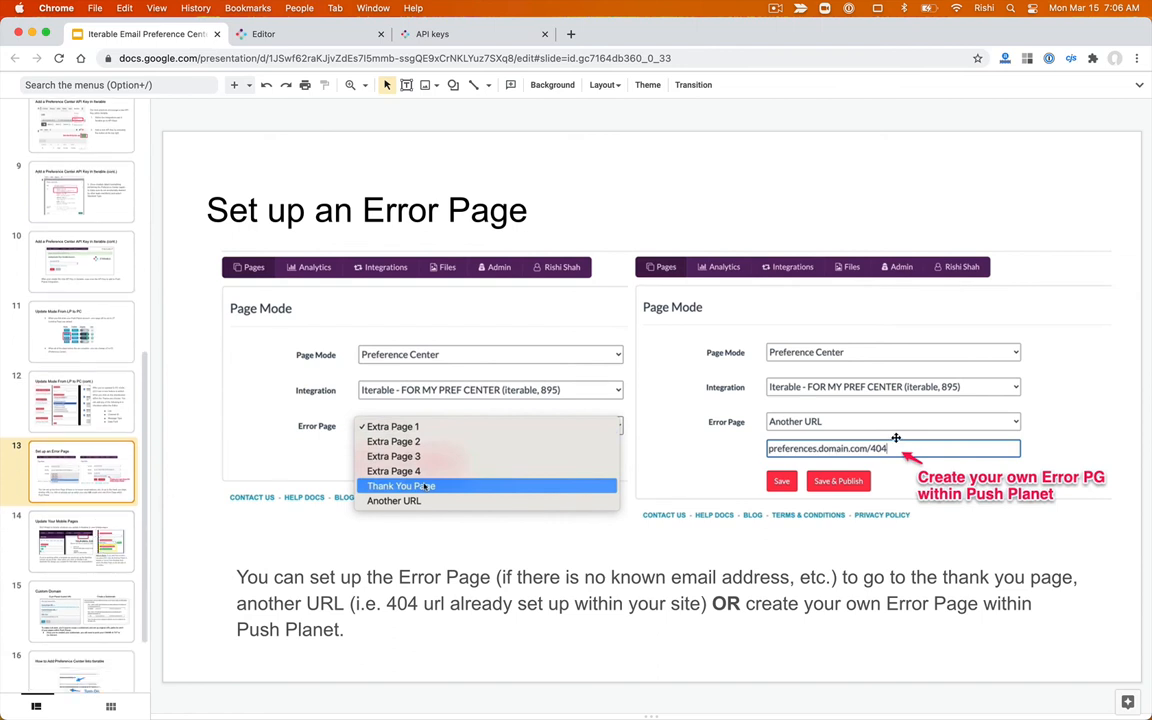
- Read the "Update Your Mobile Pages" slide, and open the Main Page's page settings in the Push Planet mobile editor
{"action": "left_click", "coordinate": [128, 556]}
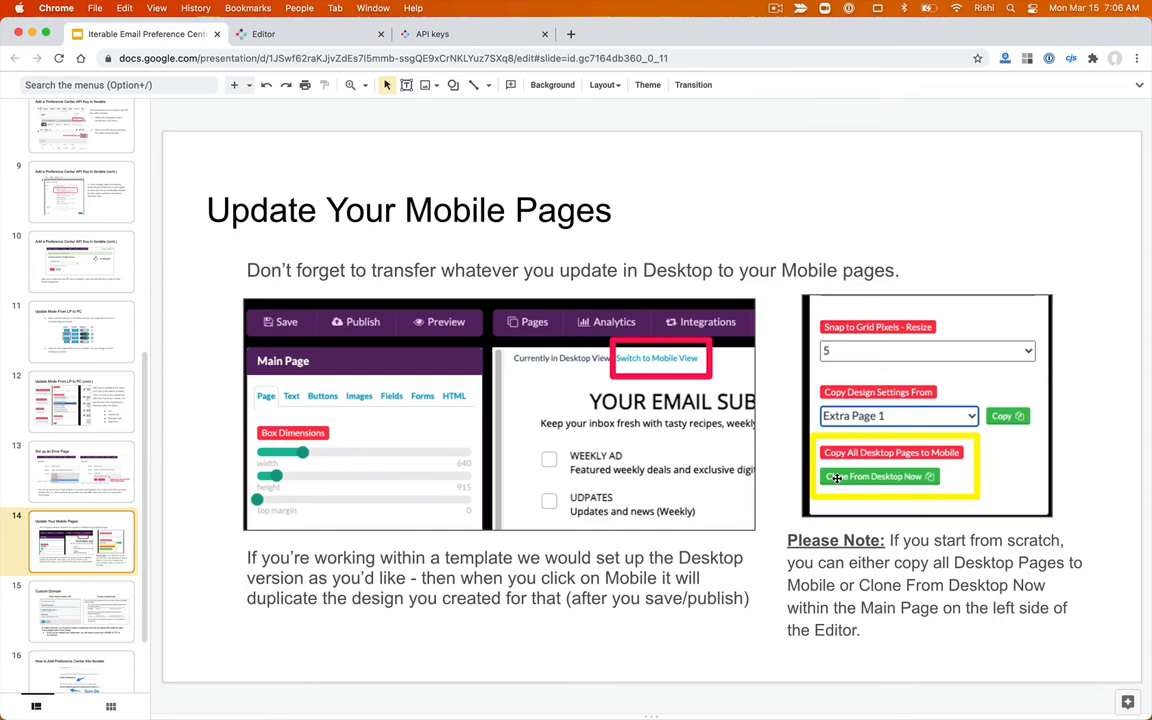
{"action": "left_click", "coordinate": [337, 44]}
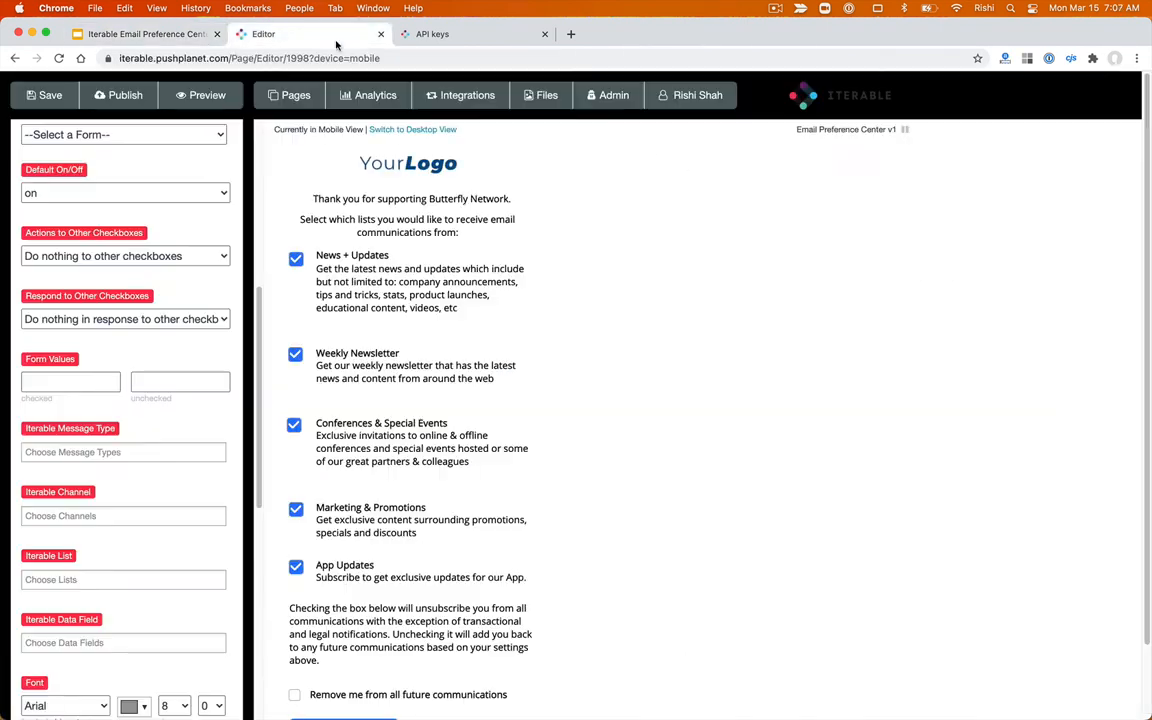
{"action": "scroll", "coordinate": [100, 300], "scroll_direction": "up", "scroll_amount": 5}
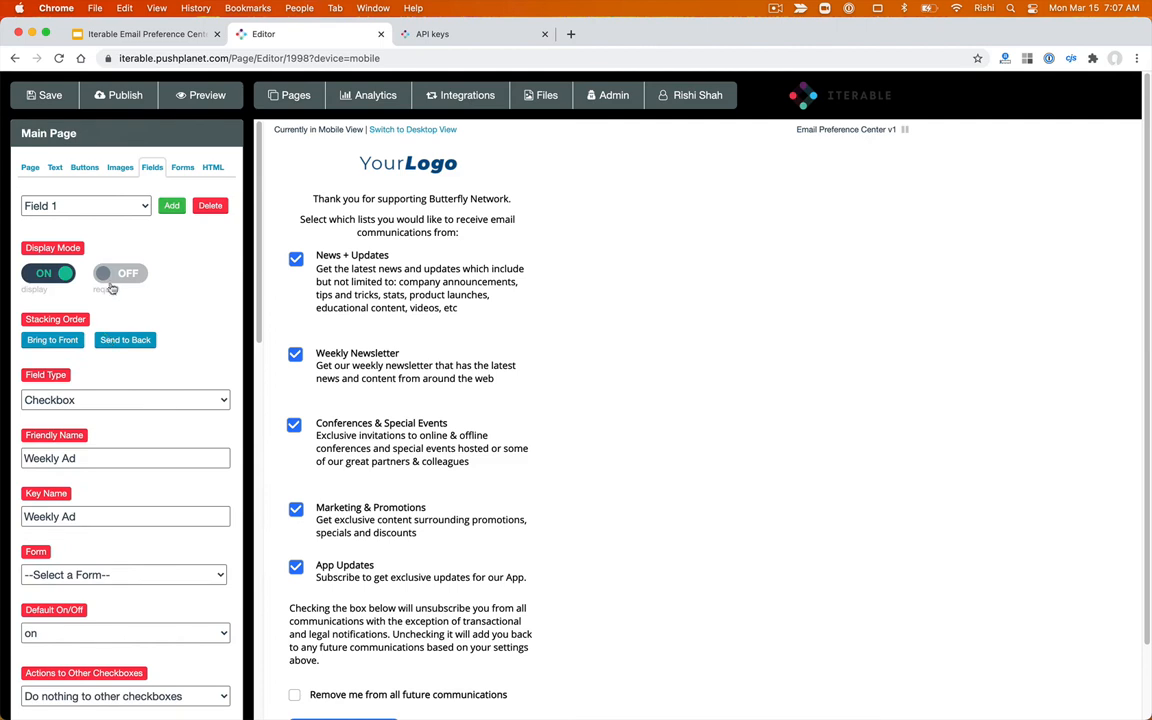
{"action": "left_click", "coordinate": [29, 165]}
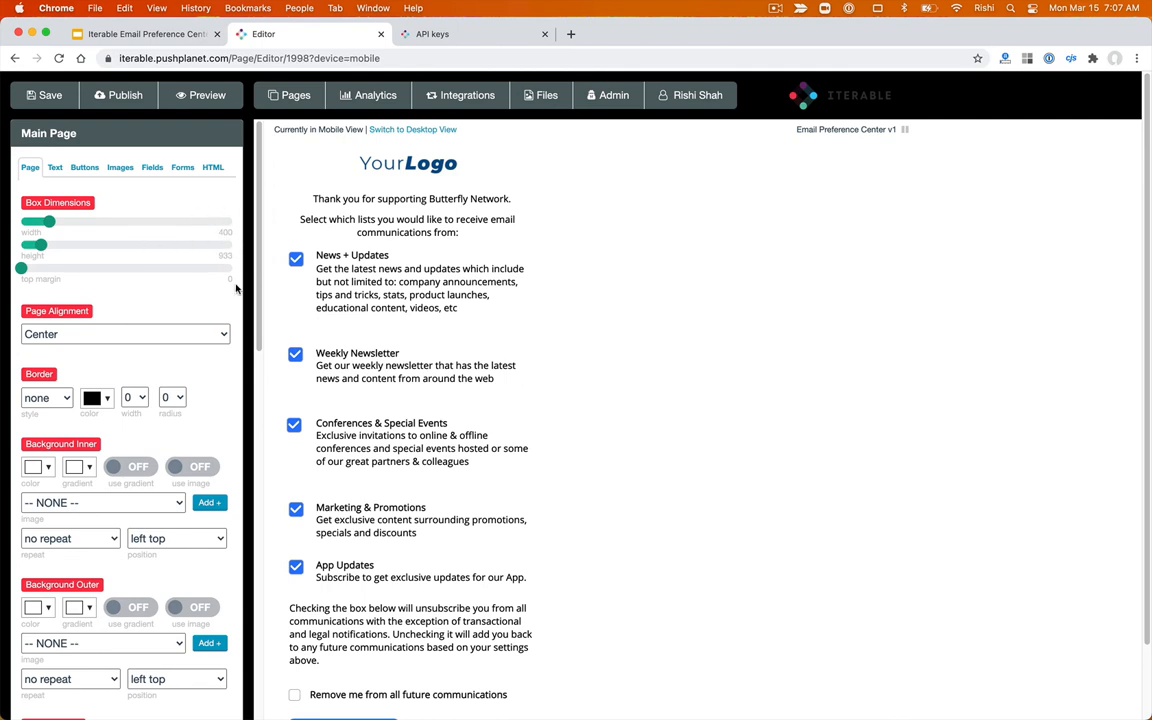
- Return to the Google Slides presentation and read the "Custom Domain" slide
{"action": "left_click", "coordinate": [160, 33]}
{"action": "left_click", "coordinate": [113, 615]}
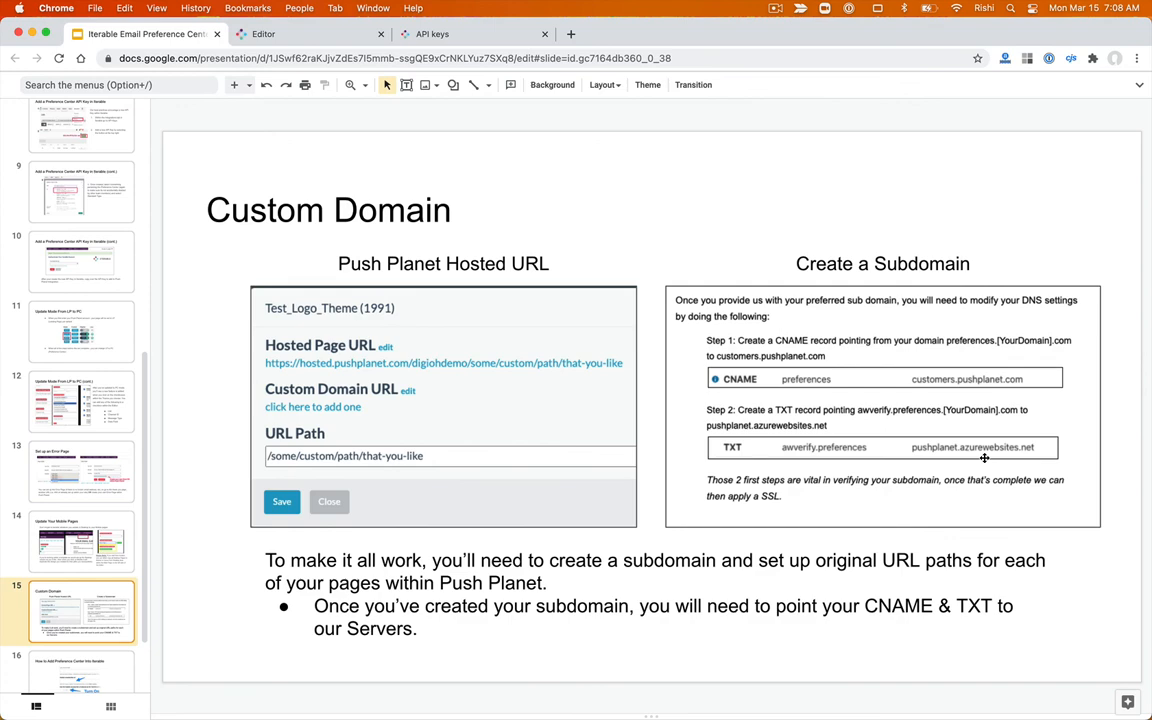
- Switch to the Push Planet editor, save the page and open the account's custom domain settings
{"action": "left_click", "coordinate": [305, 34]}
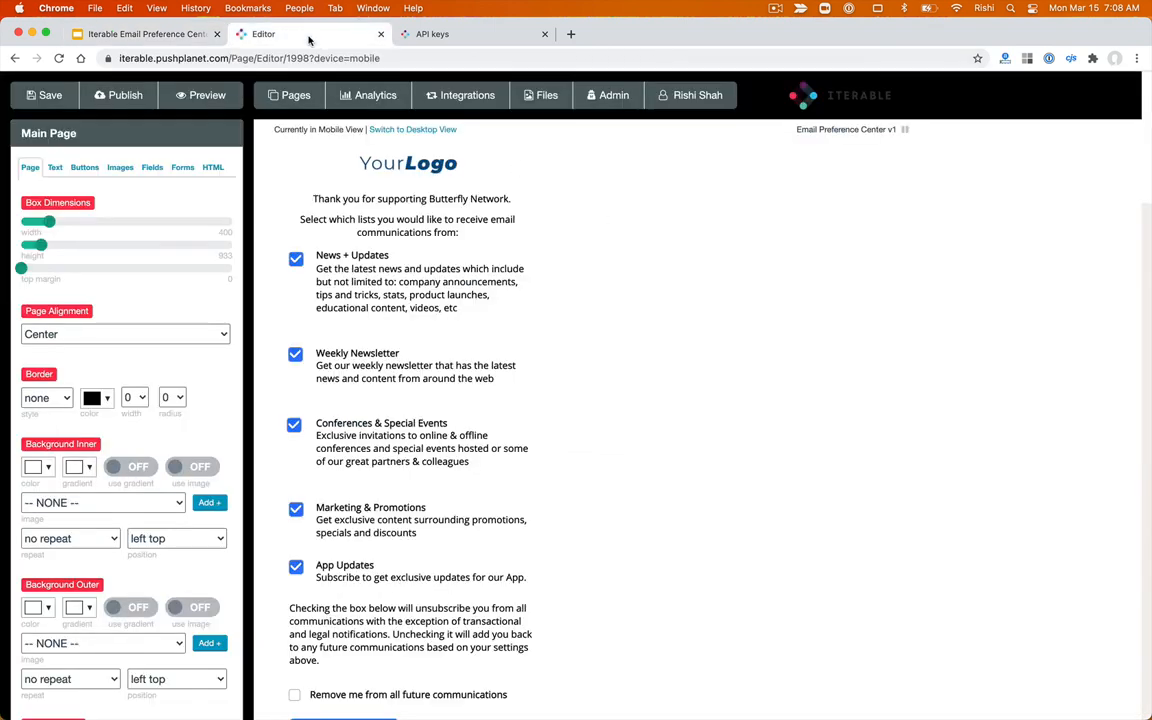
{"action": "left_click", "coordinate": [48, 95]}
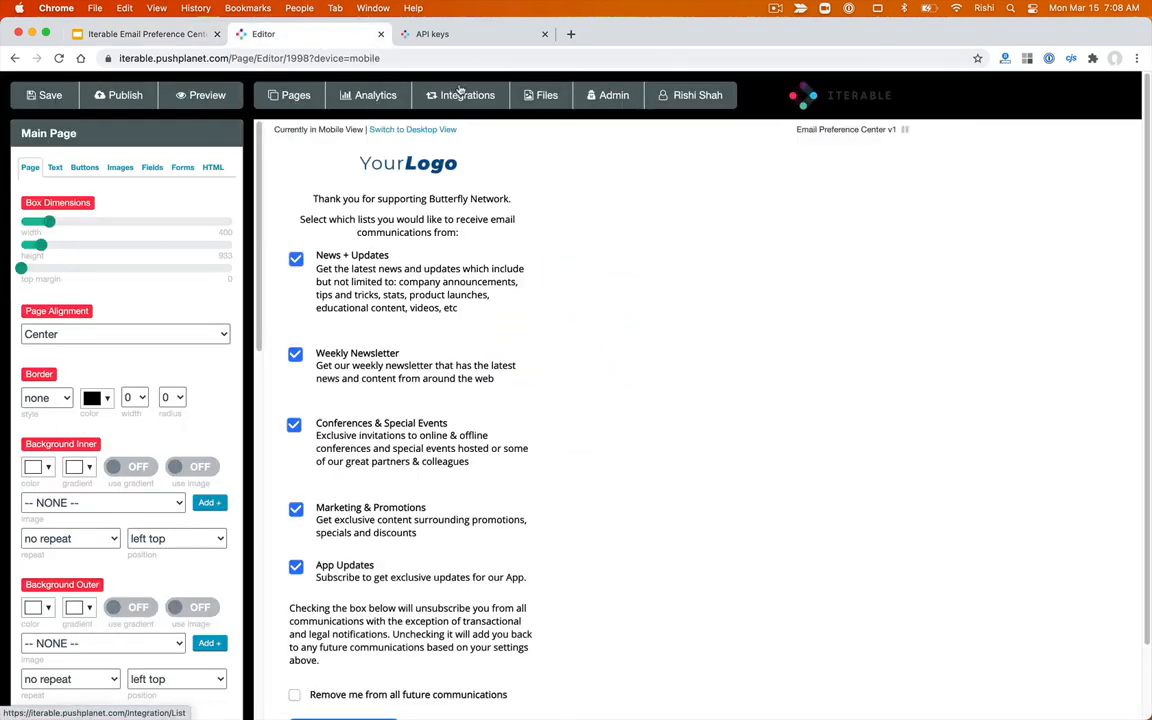
{"action": "left_click", "coordinate": [680, 98]}
{"action": "left_click", "coordinate": [714, 176]}
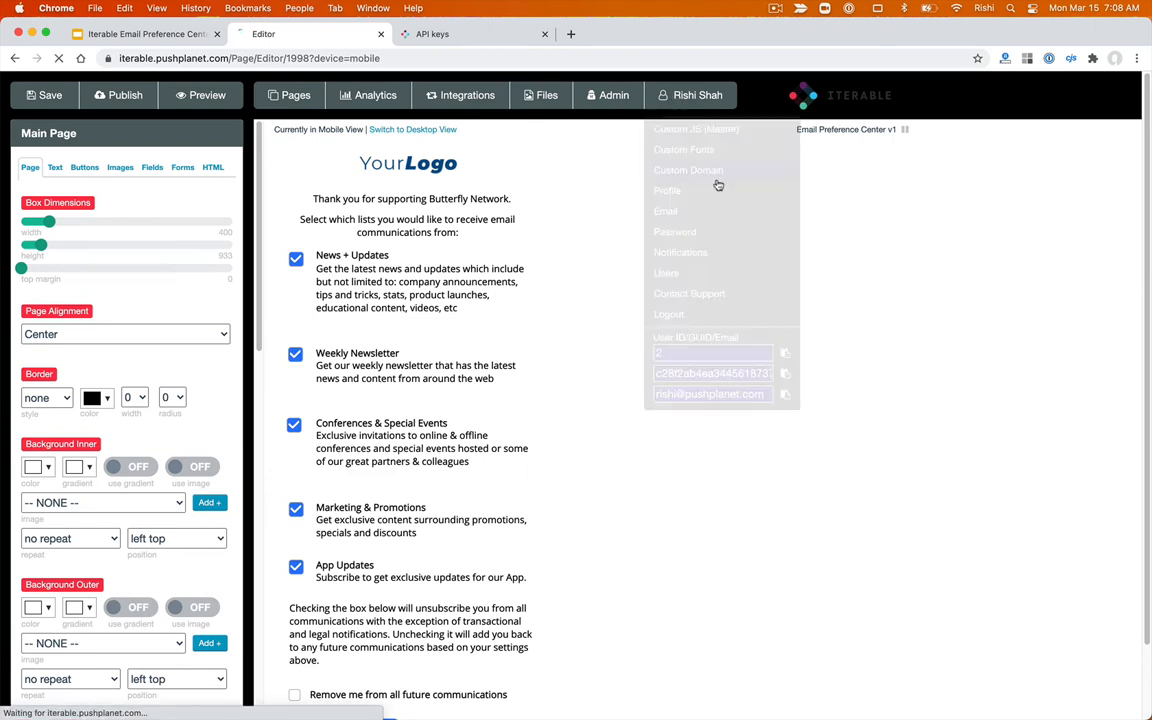
{"action": "left_click", "coordinate": [347, 239]}
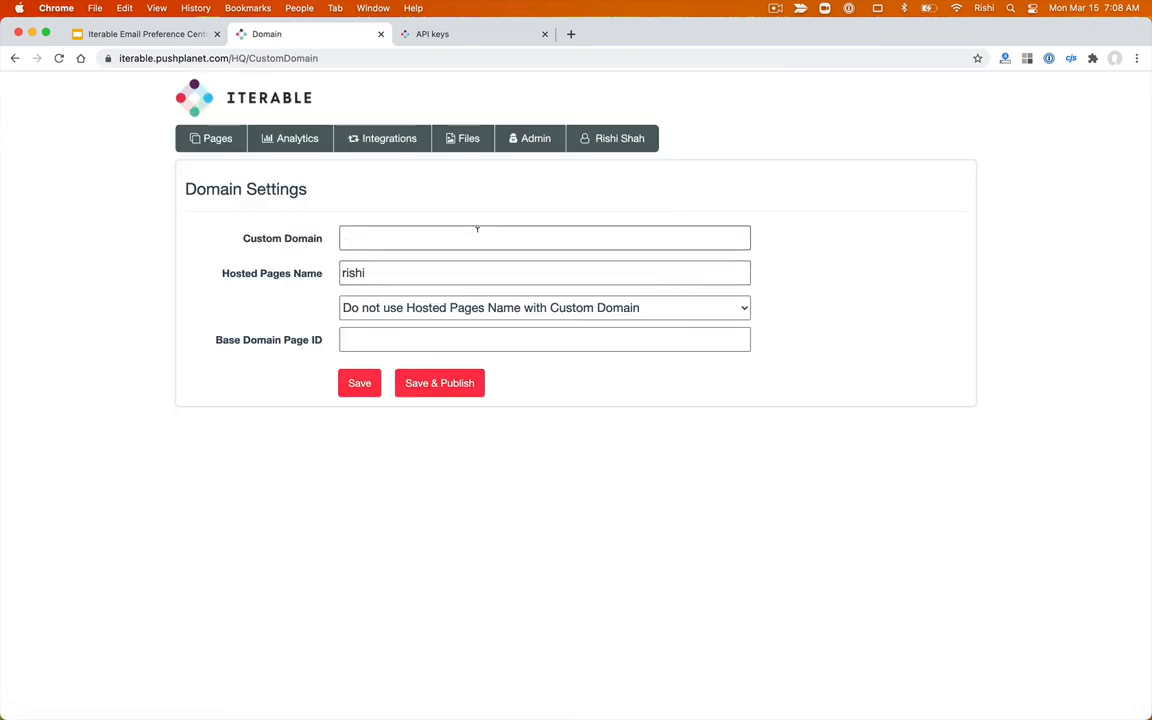
- Enter /preferences as the URL path of the Email Preference Center v1 page and close the dialog without saving
{"action": "left_click", "coordinate": [212, 139]}
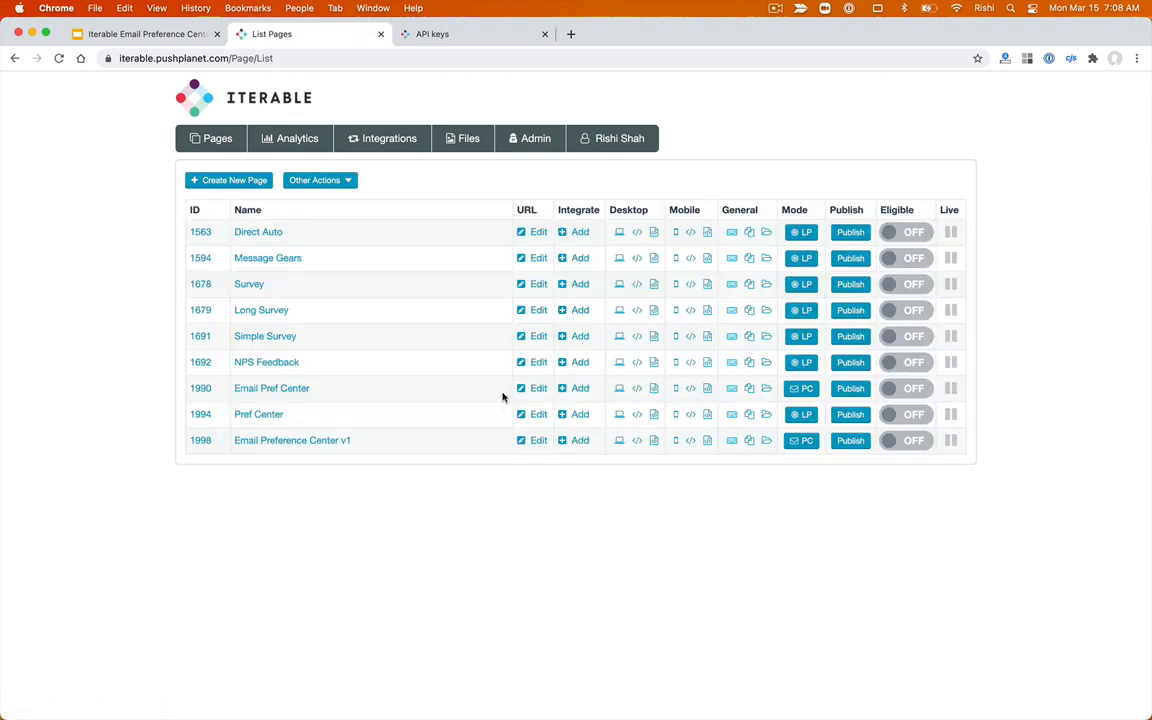
{"action": "left_click", "coordinate": [535, 440]}
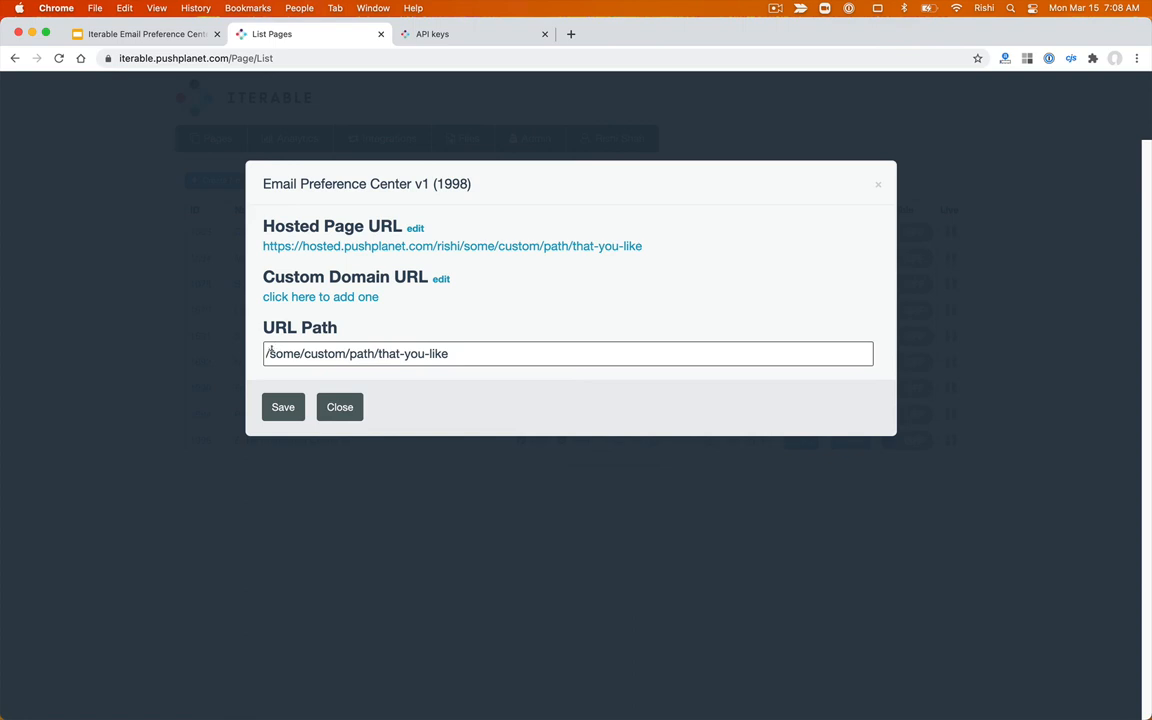
{"action": "left_click_drag", "start_coordinate": [268, 351], "coordinate": [518, 349]}
{"action": "type", "text": "/preferences"}
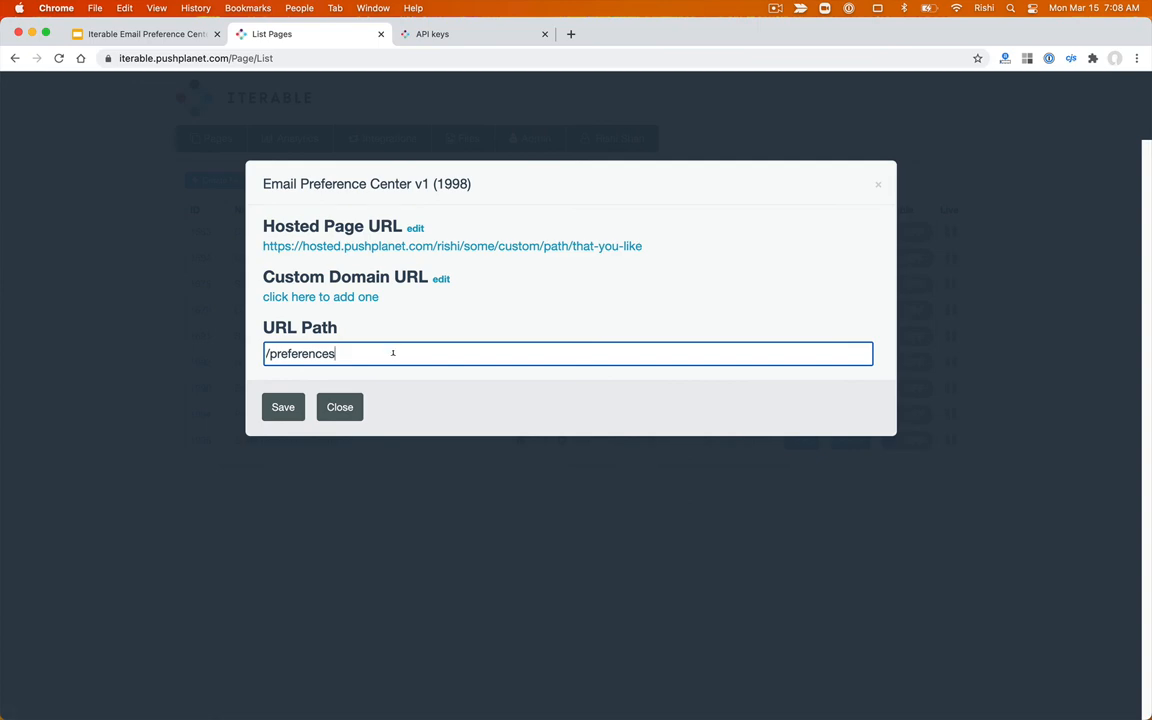
{"action": "left_click", "coordinate": [340, 407]}
- Switch to Google Slides and read the two "How to Add Preference Center Into Iterable" slides, highlighting the example unsubscribe URL
{"action": "left_click", "coordinate": [150, 34]}
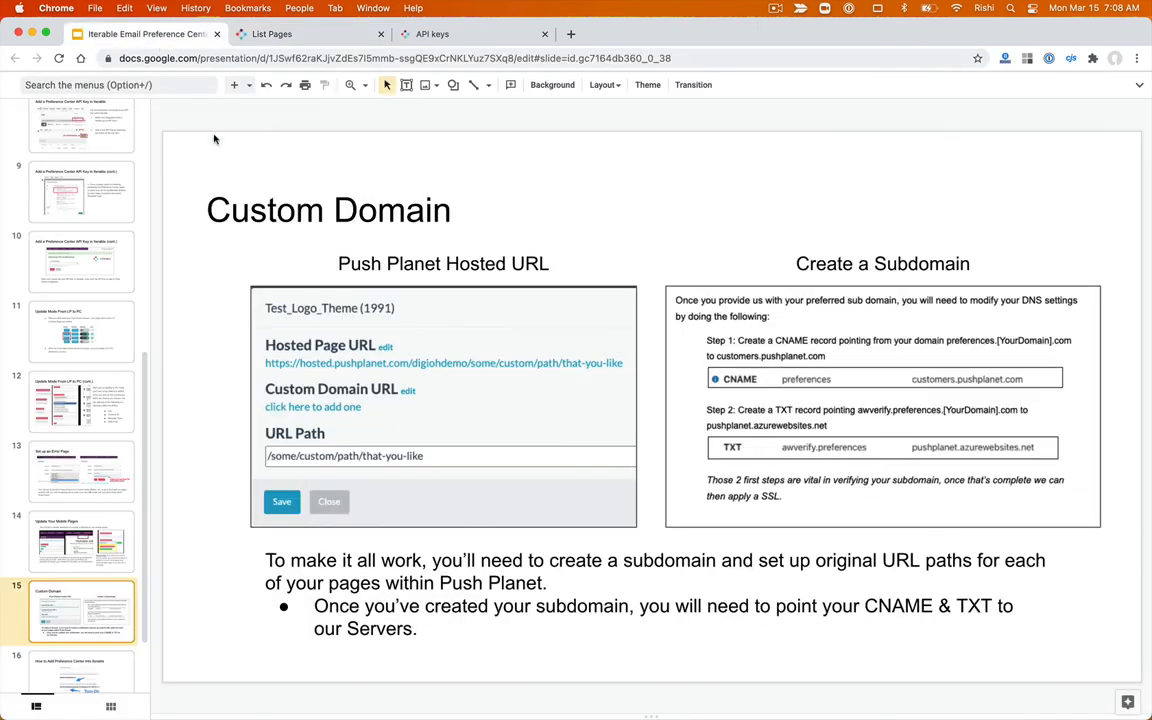
{"action": "scroll", "coordinate": [102, 575], "scroll_direction": "down", "scroll_amount": 2}
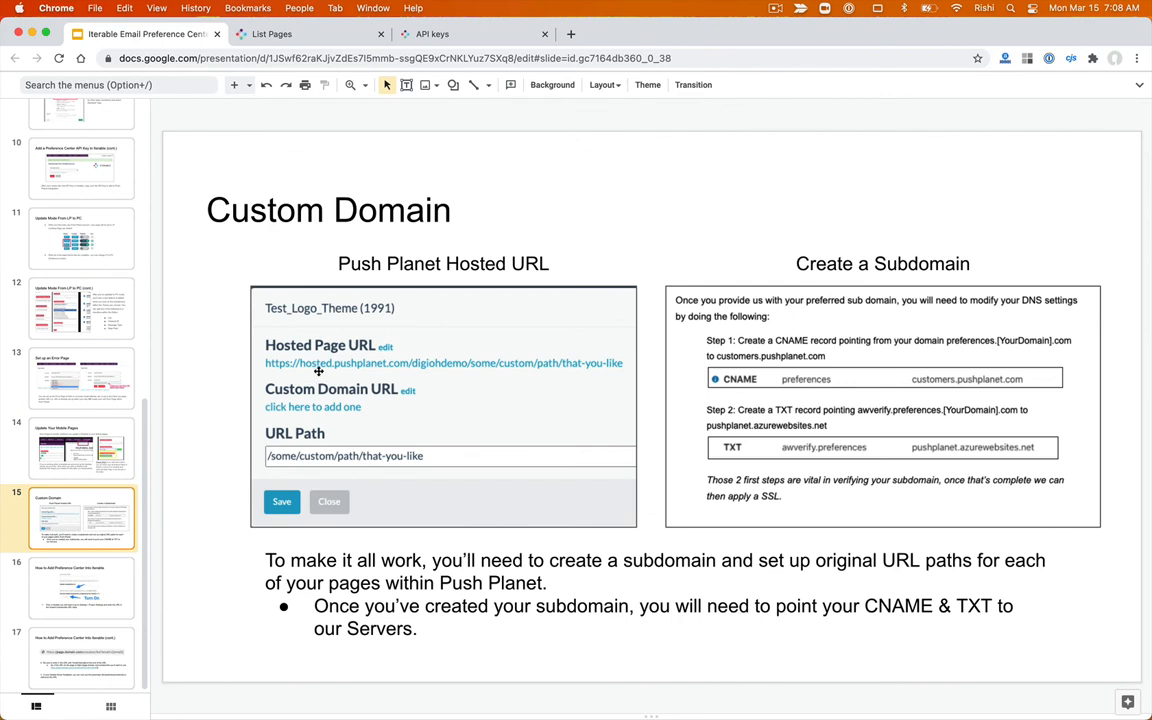
{"action": "left_click", "coordinate": [76, 592]}
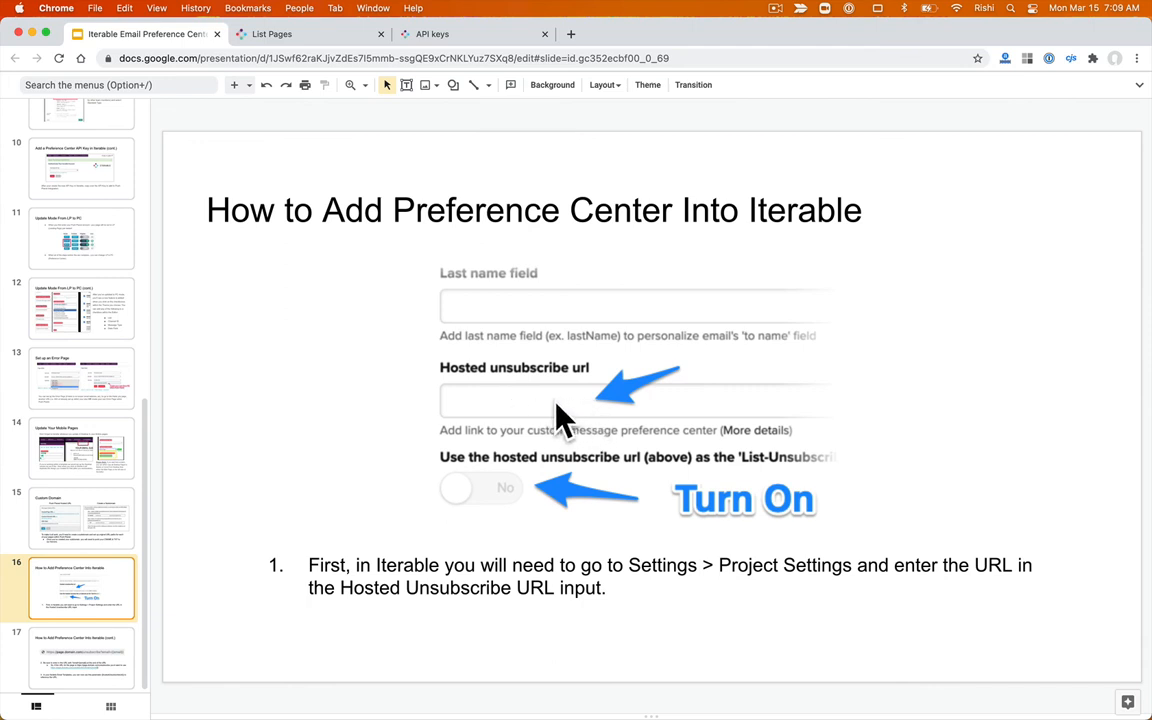
{"action": "left_click", "coordinate": [115, 664]}
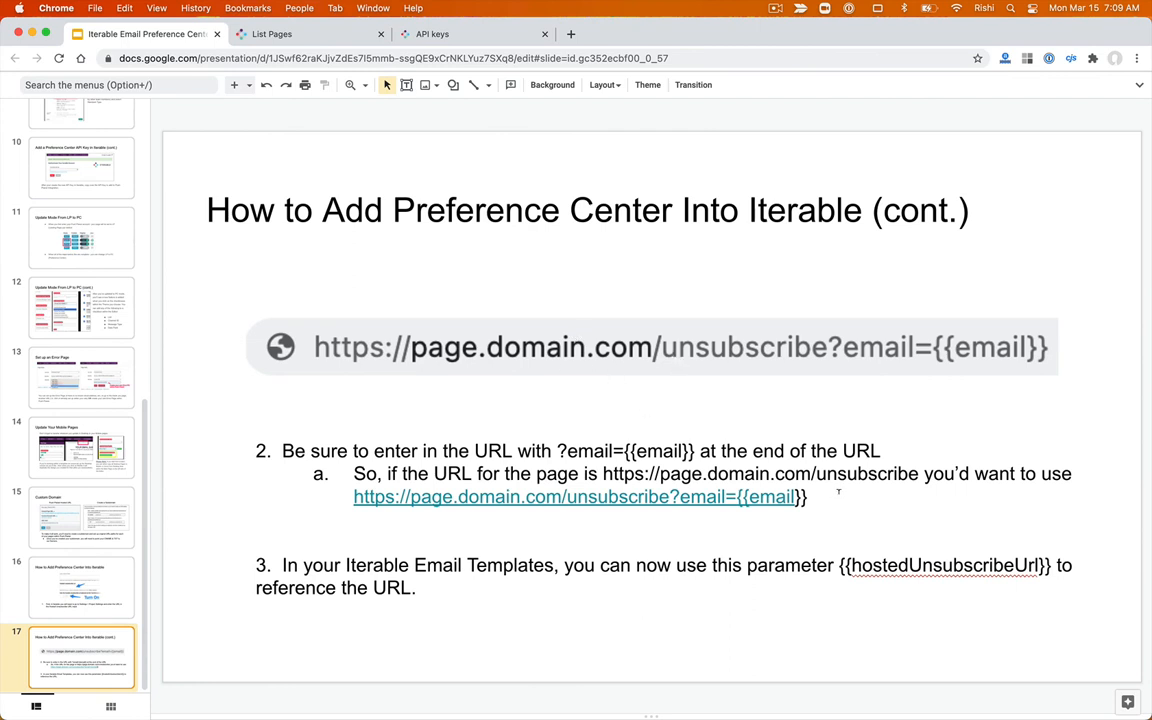
{"action": "left_click_drag", "start_coordinate": [838, 492], "coordinate": [353, 497]}
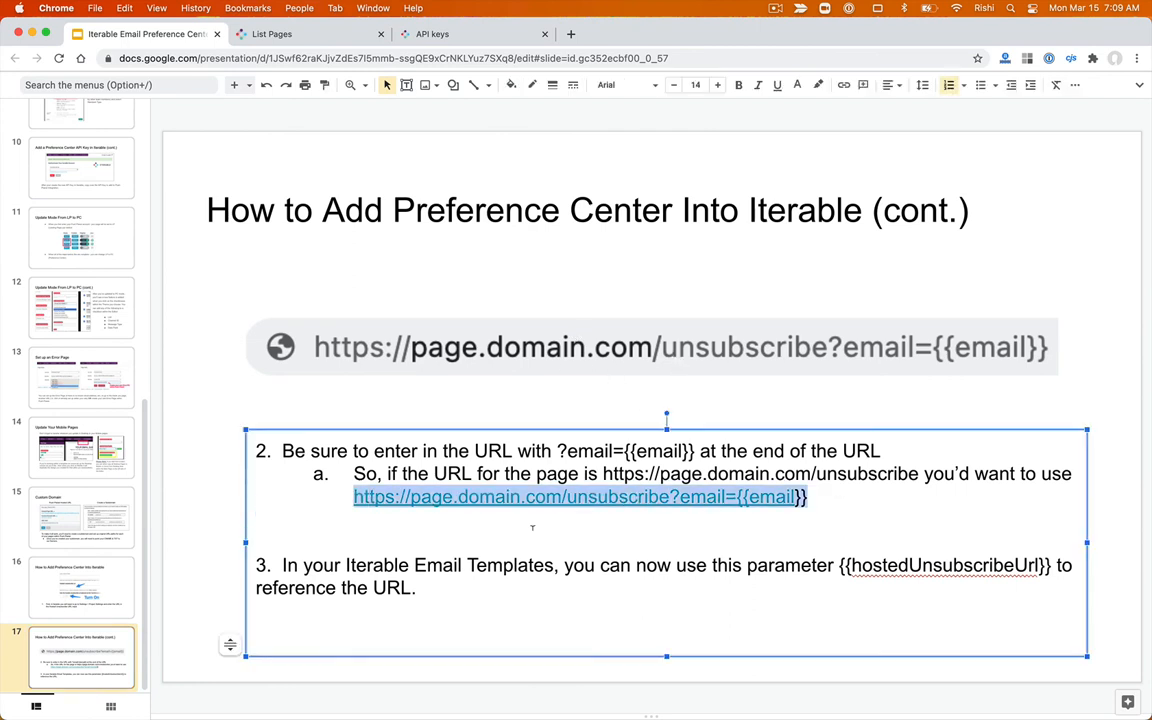